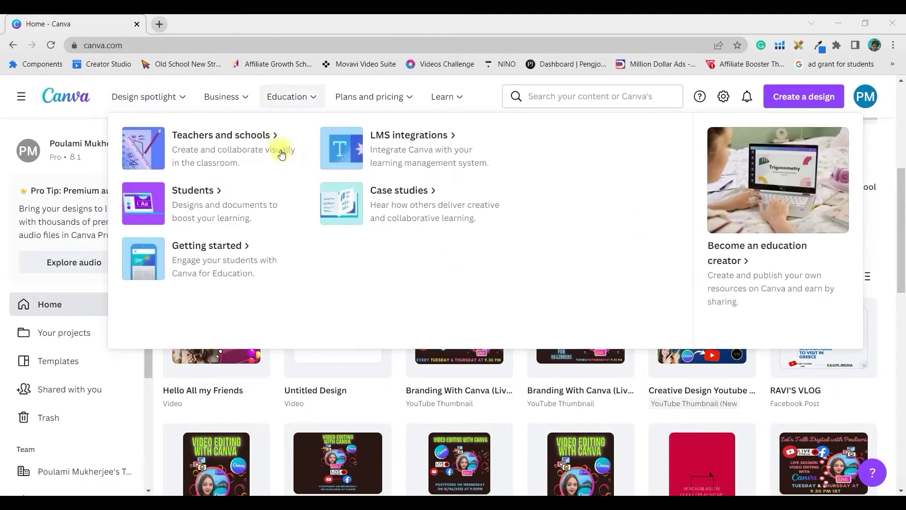
Search the templates for "Youtube Video"
left_click(566, 96)
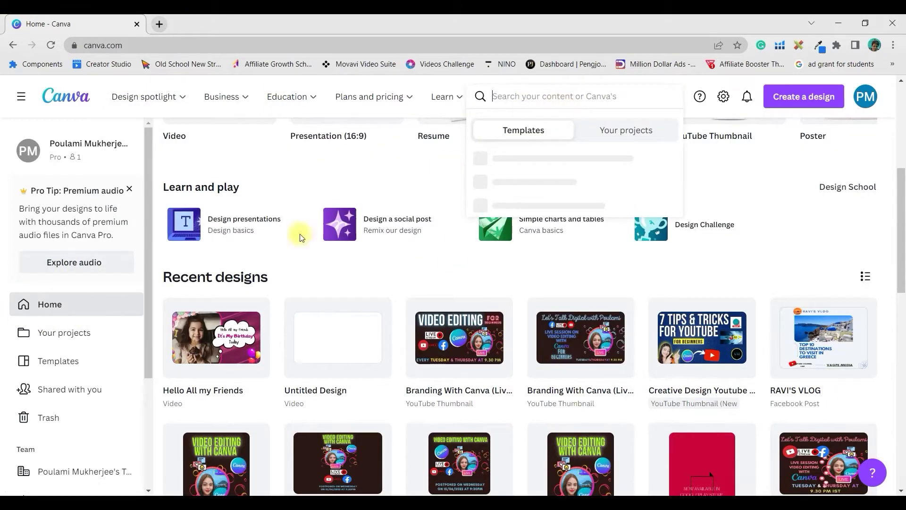
left_click(47, 303)
left_click(449, 197)
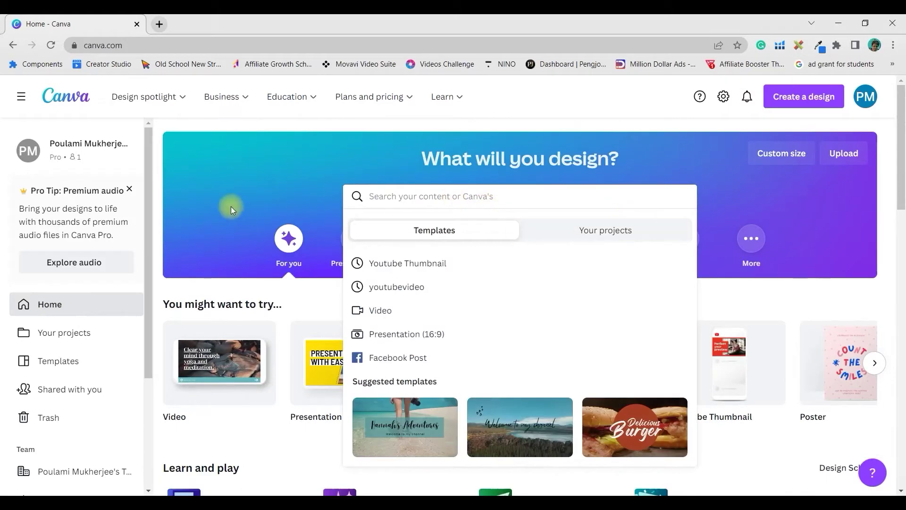
type("Youtube V")
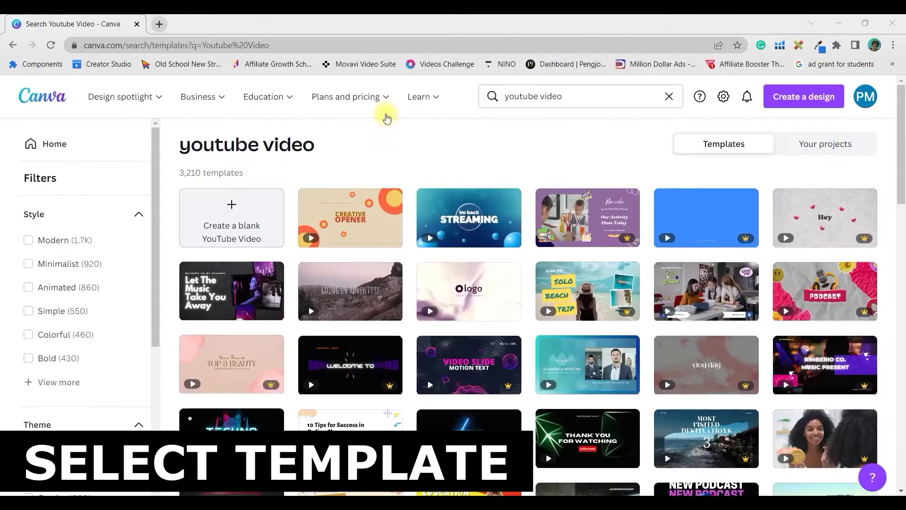
Browse the template results and create a blank YouTube Video design
scroll(585, 374, "down", 5)
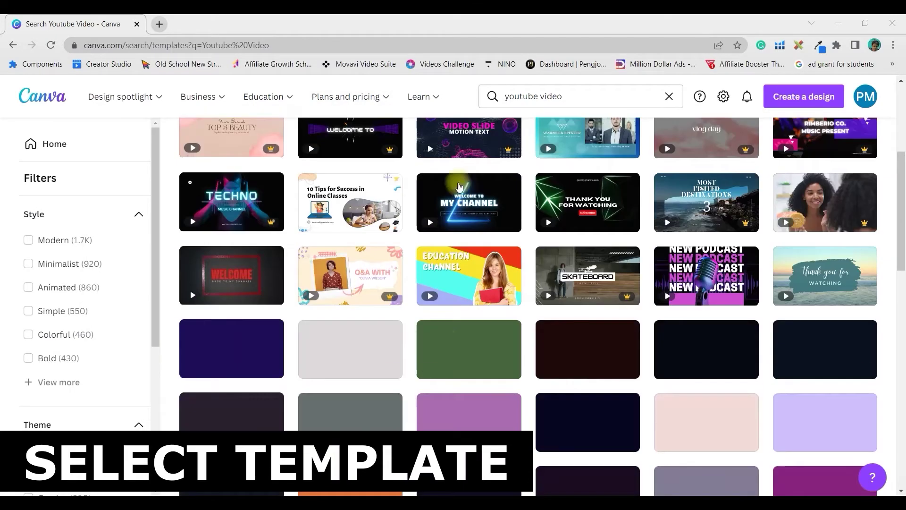
scroll(544, 360, "down", 2)
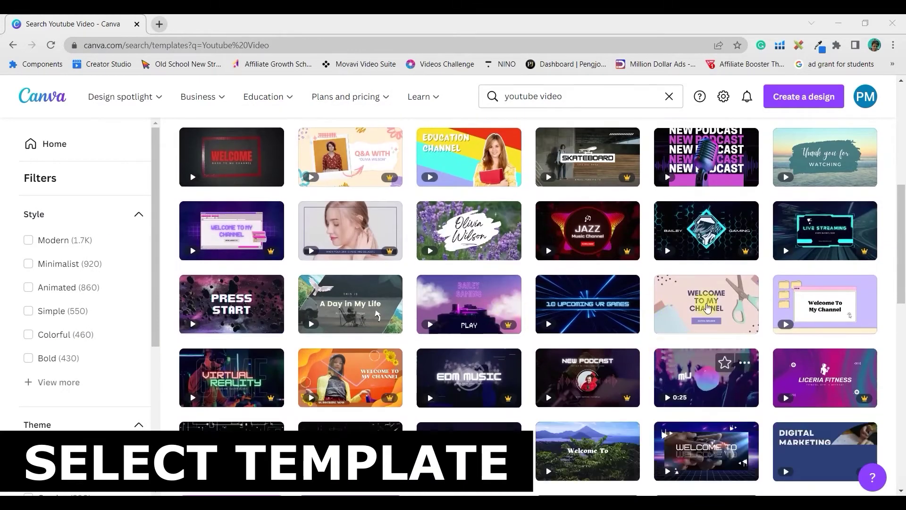
scroll(353, 301, "up", 10)
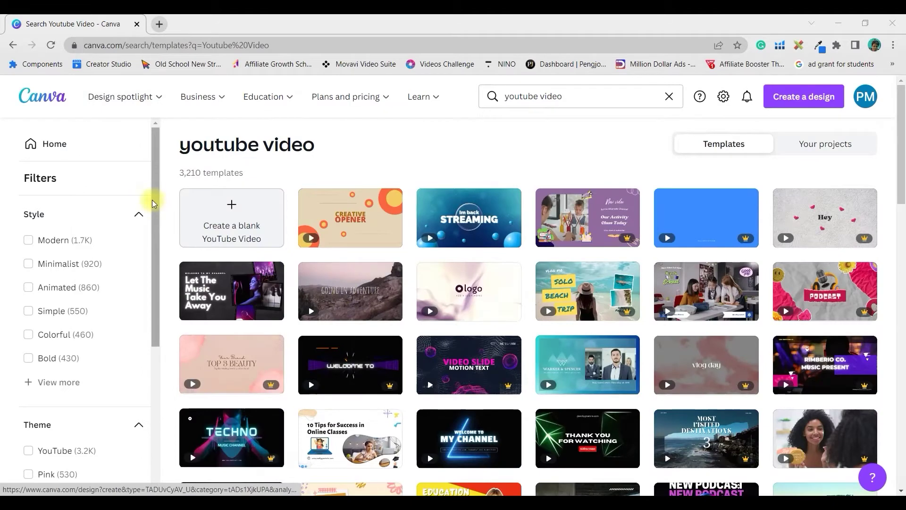
left_click(227, 203)
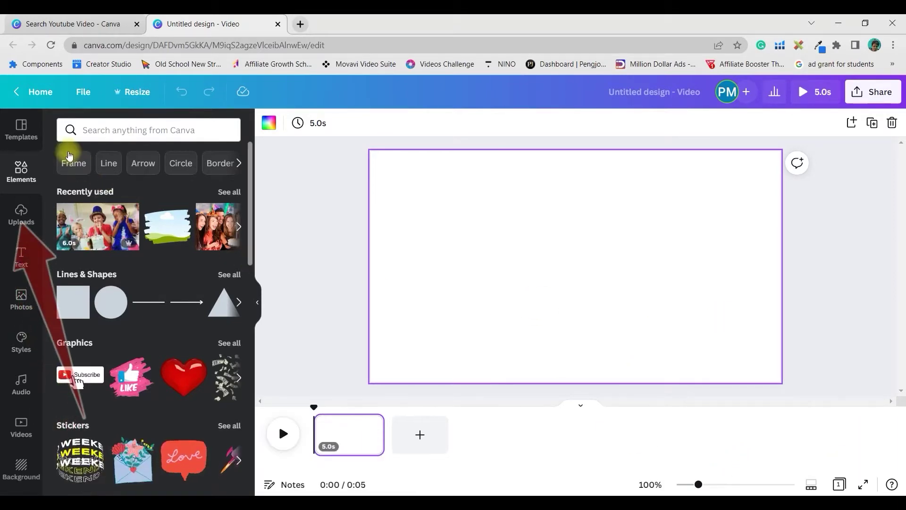
Search the elements for "Floral Background" and limit the results to videos
left_click(116, 132)
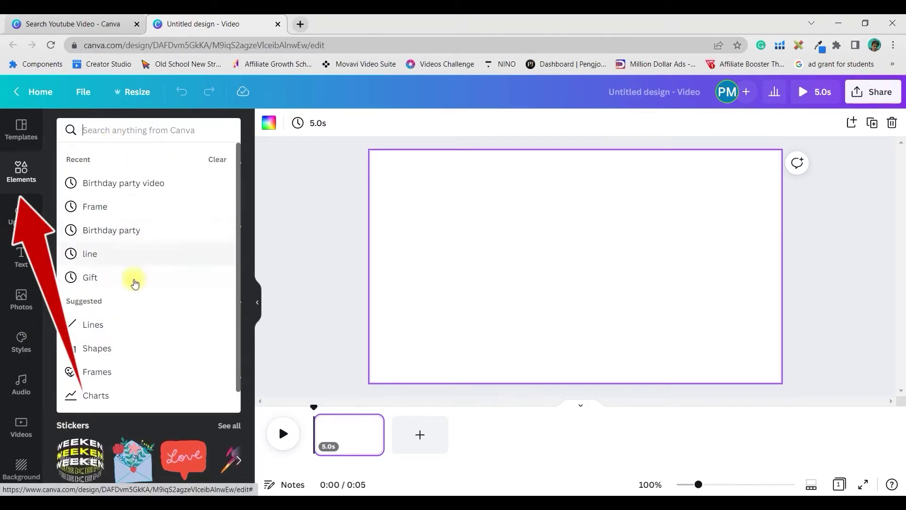
type("Floral Background")
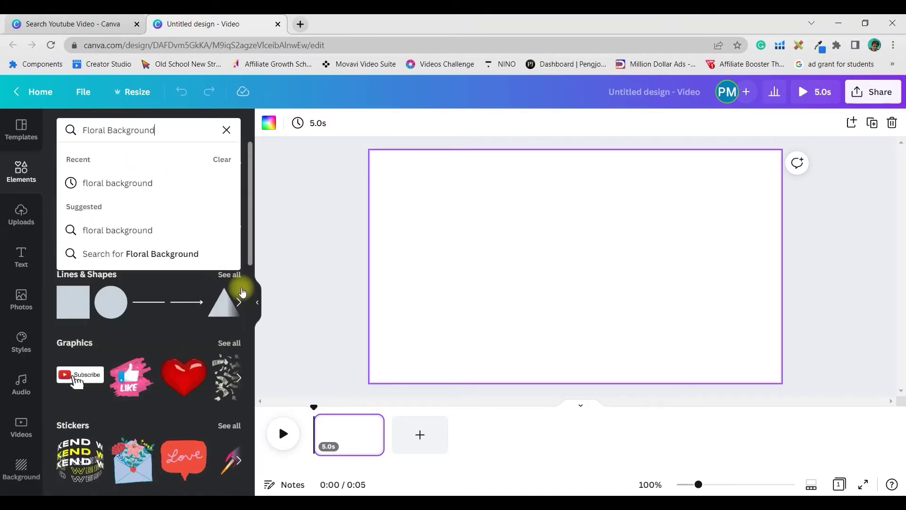
key("Return")
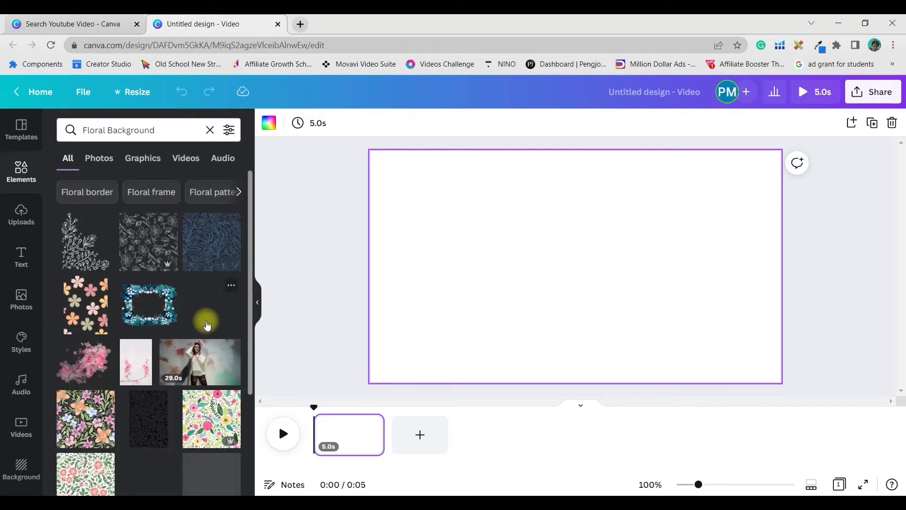
left_click(181, 169)
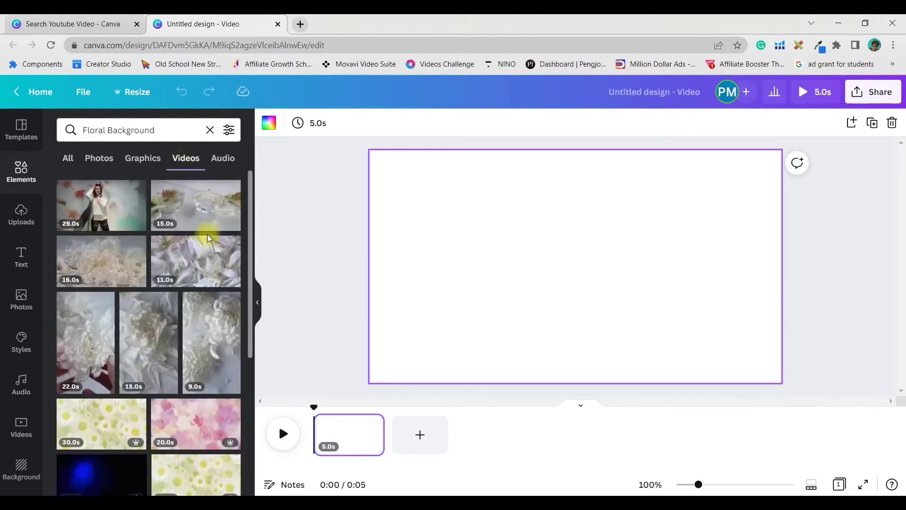
Add the 30-second video of glowing orange and green floral branches to the blank page
scroll(179, 240, "down", 5)
scroll(181, 240, "down", 3)
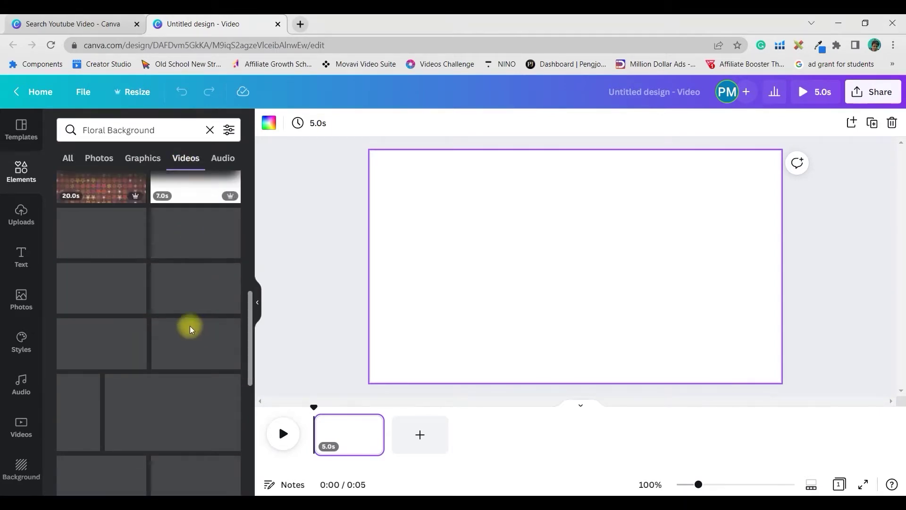
scroll(222, 349, "down", 1)
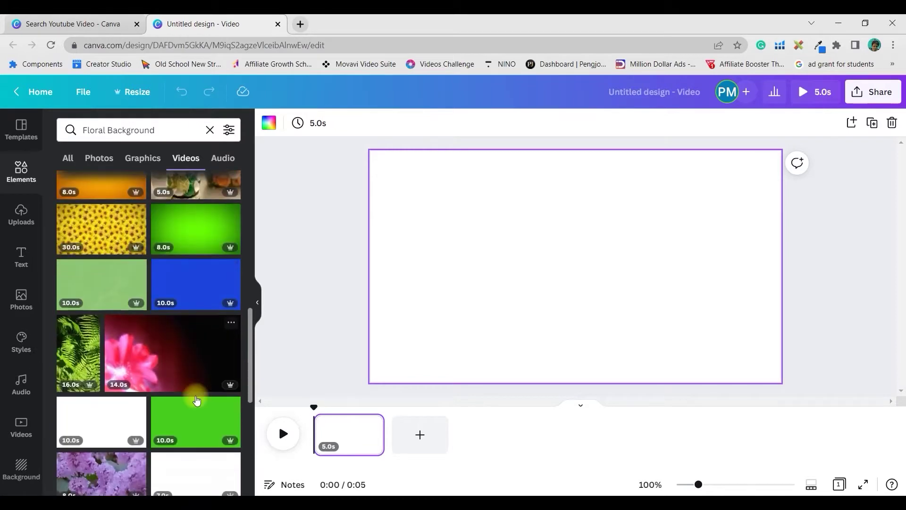
scroll(197, 400, "down", 4)
scroll(187, 415, "down", 1)
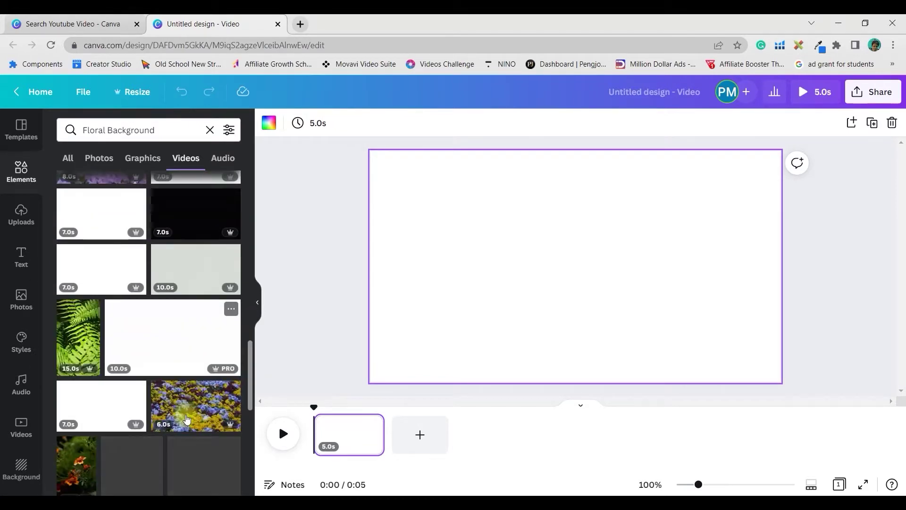
scroll(182, 360, "down", 4)
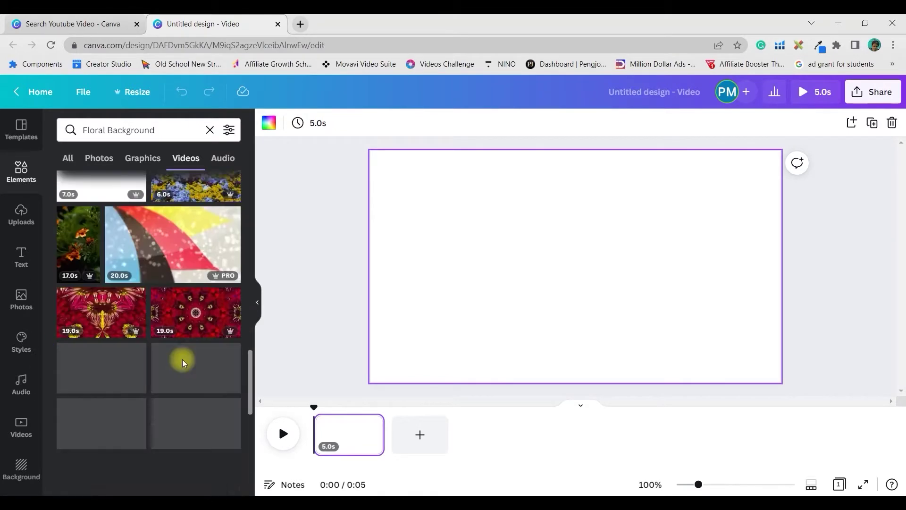
scroll(179, 314, "down", 5)
left_click(182, 323)
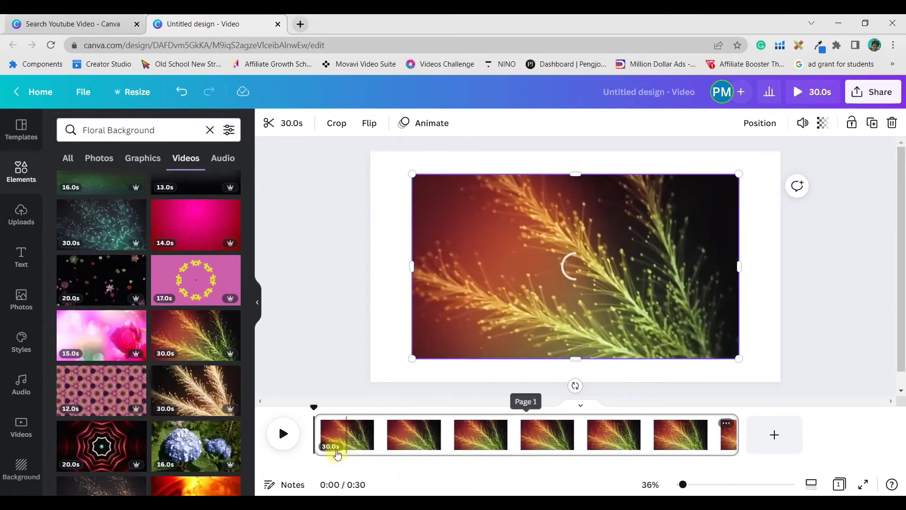
Set the floral branches video as the page background so it fills the whole canvas
mouse_move(589, 285)
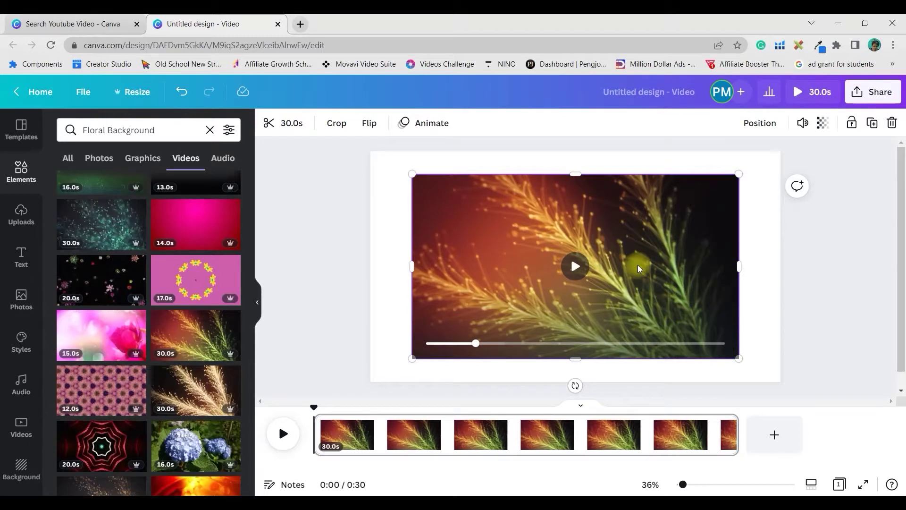
right_click(638, 265)
left_click(722, 433)
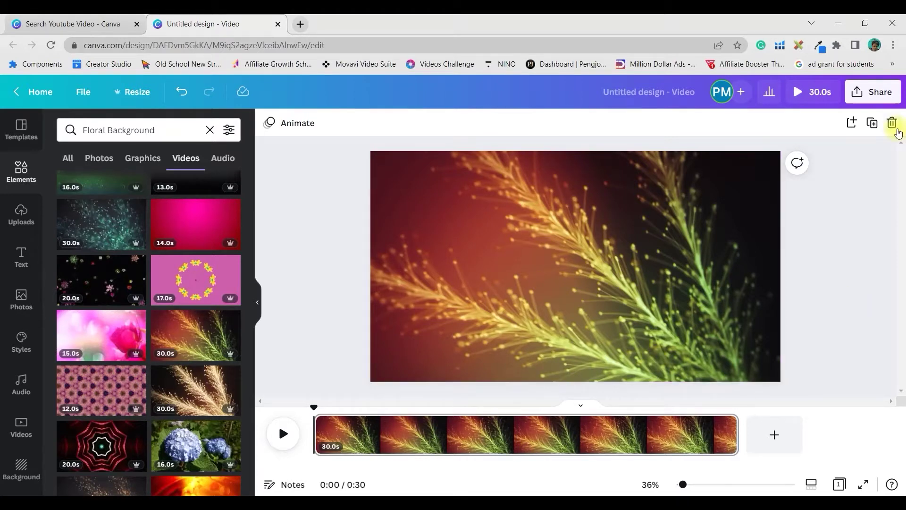
Try a transparency of 75 on the background video and restore it to 100
left_click(686, 245)
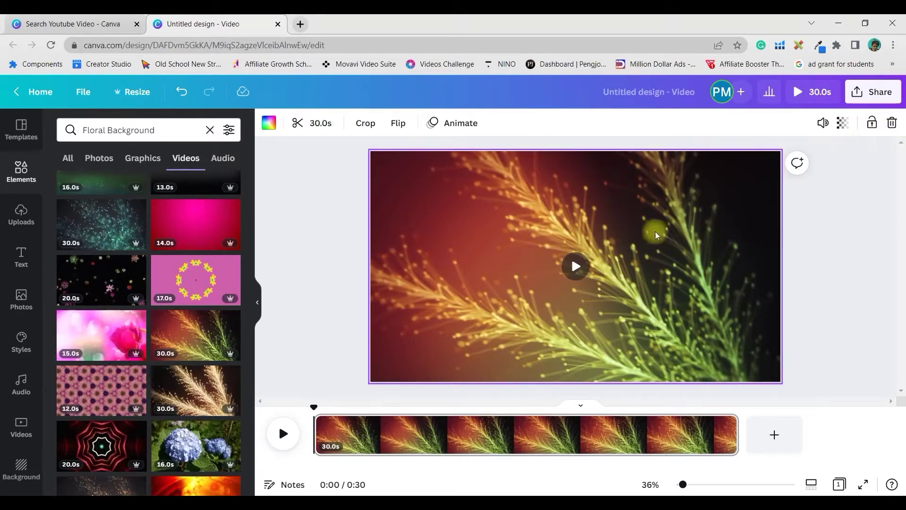
left_click(842, 122)
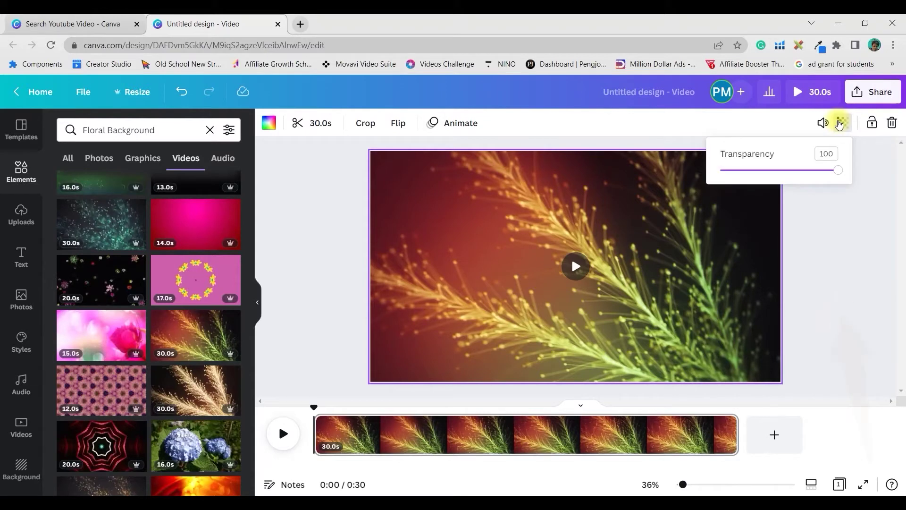
left_click_drag(835, 172, 809, 176)
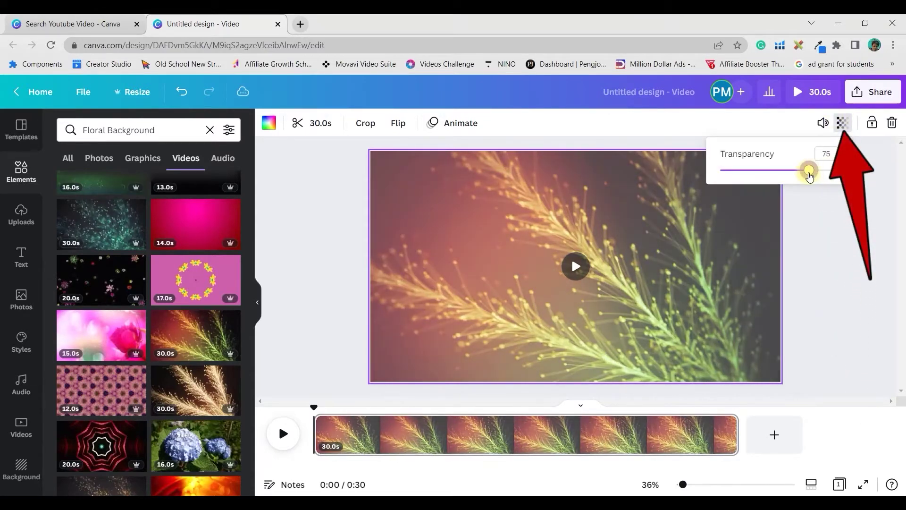
left_click(677, 320)
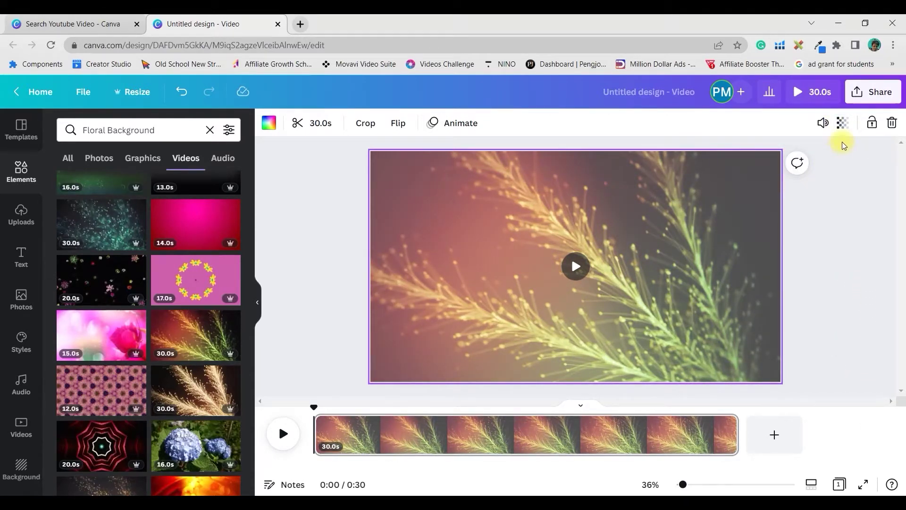
left_click(840, 123)
left_click_drag(811, 176, 842, 174)
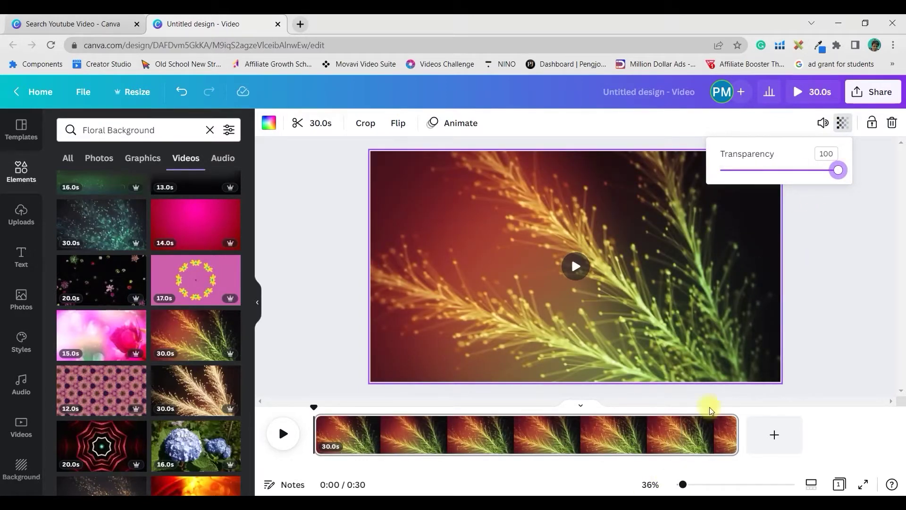
Trim the end of the background clip on the timeline to a duration of 7.2 seconds
left_click_drag(736, 435, 430, 486)
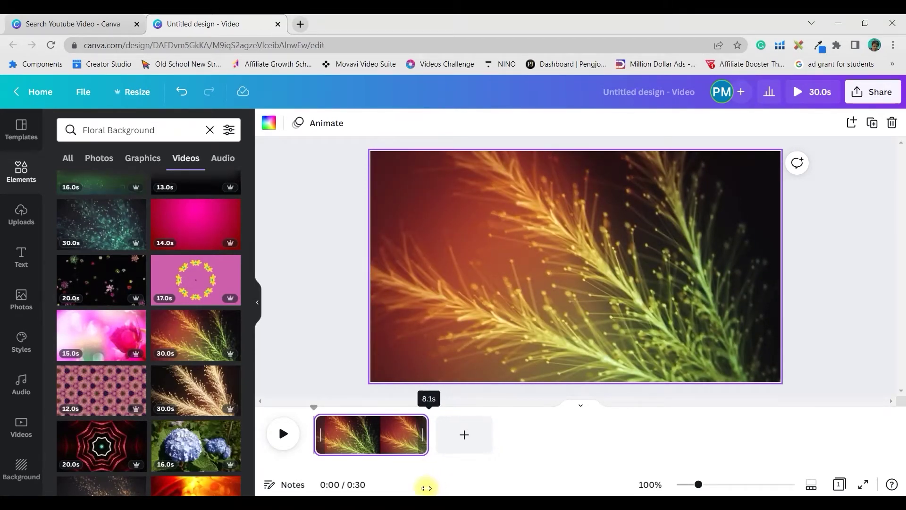
left_click(470, 246)
left_click_drag(429, 428, 415, 429)
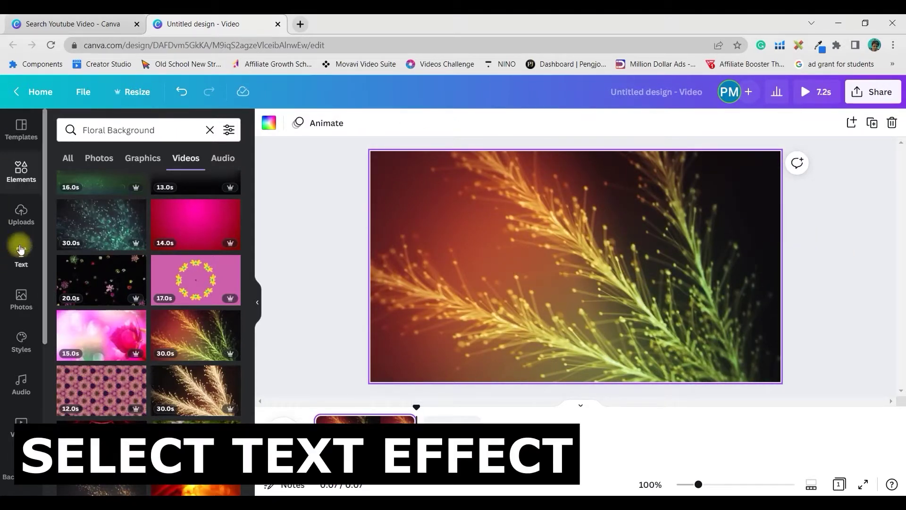
Add the pink and yellow neon "Good vibes" font combination to the page
left_click(22, 217)
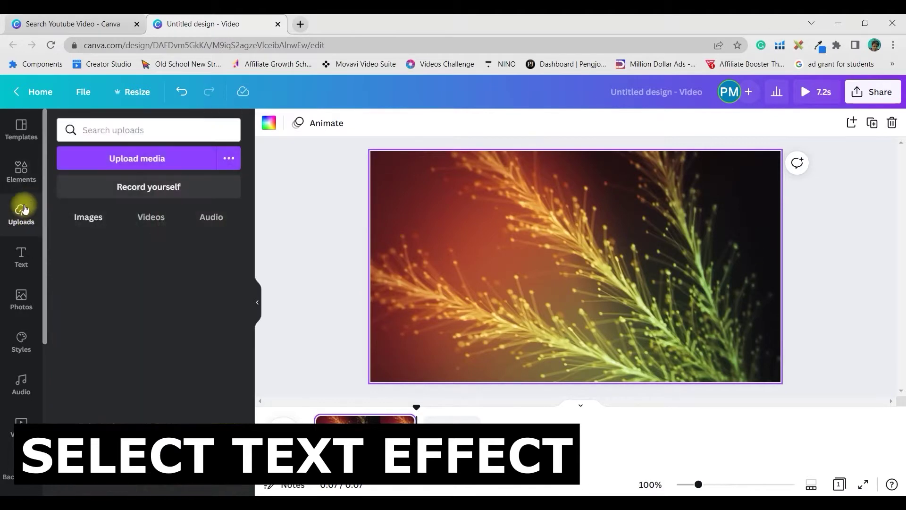
left_click(21, 253)
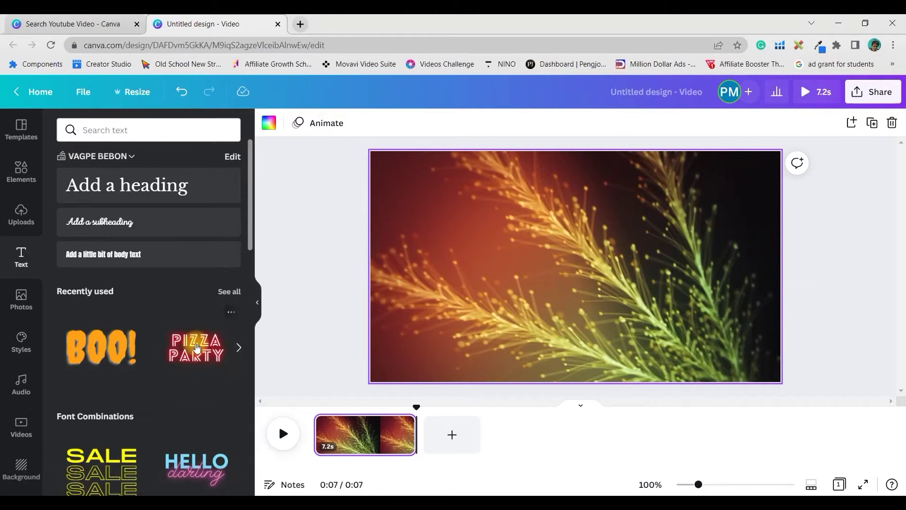
scroll(197, 348, "down", 10)
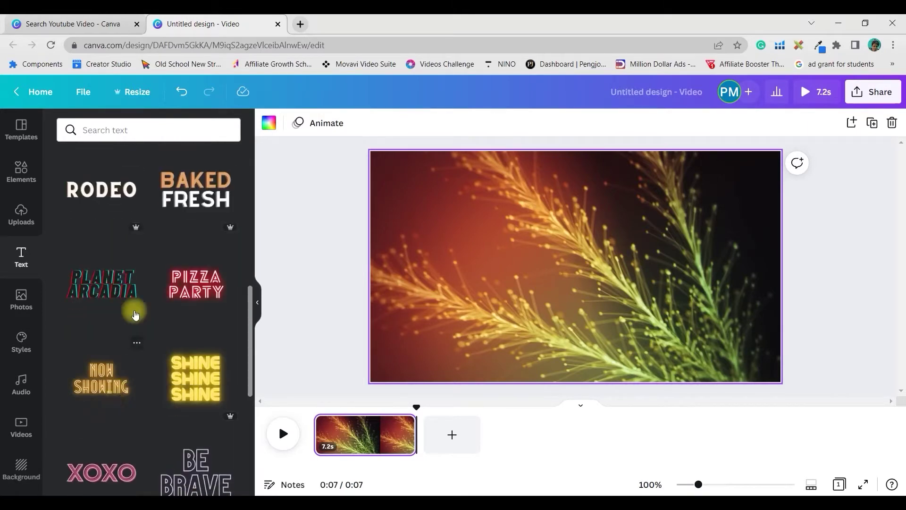
scroll(94, 293, "up", 1)
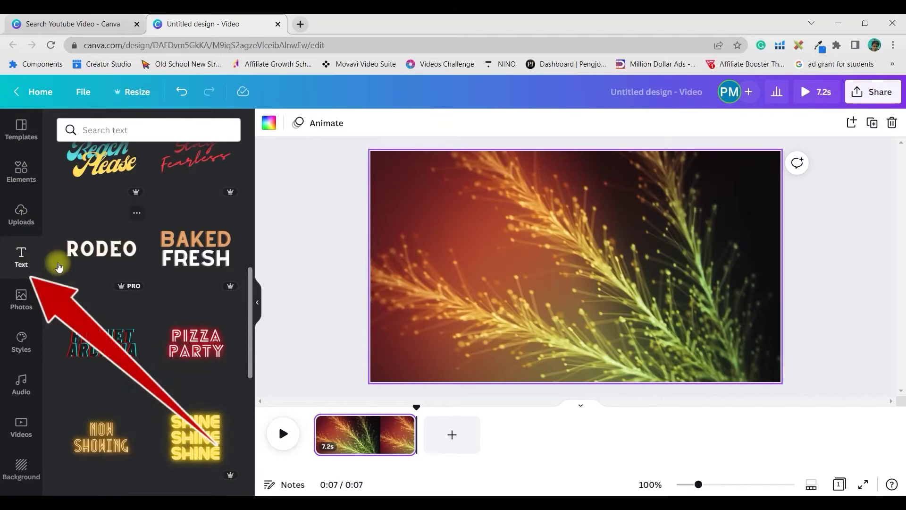
scroll(149, 383, "down", 1)
scroll(147, 377, "up", 5)
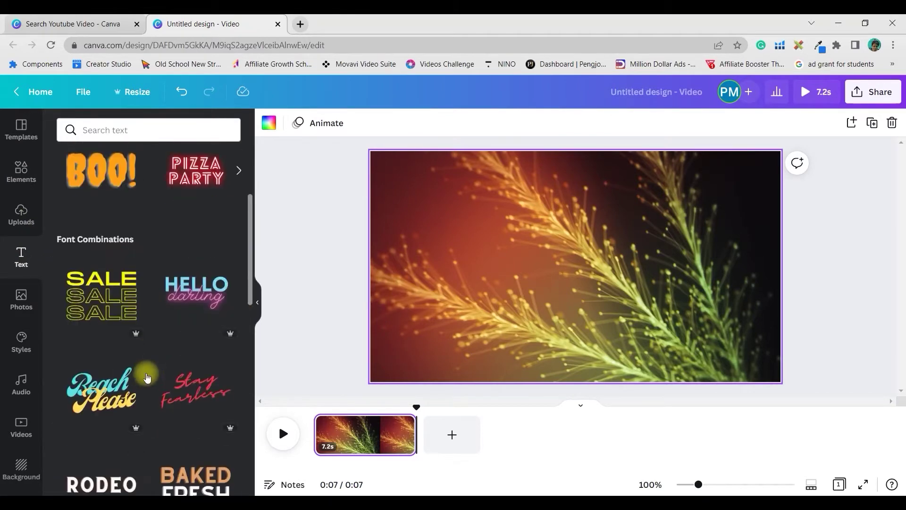
scroll(228, 333, "down", 7)
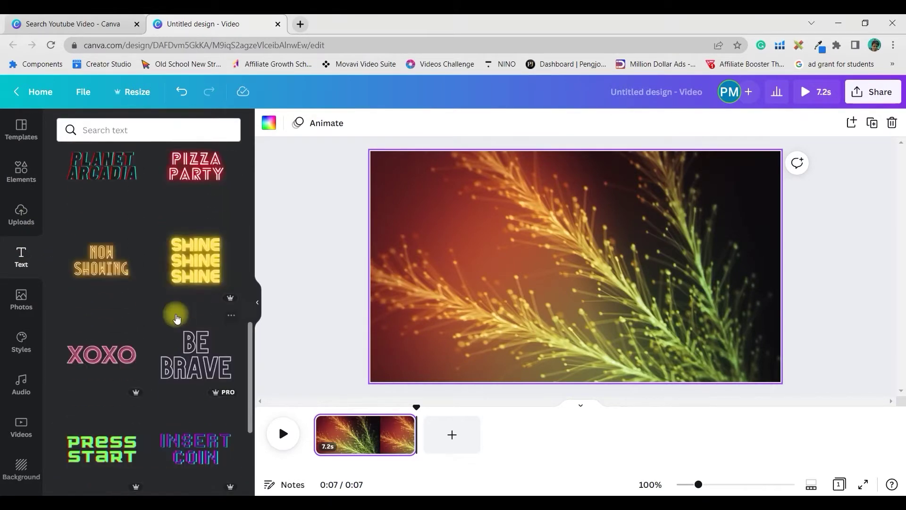
scroll(178, 322, "down", 8)
left_click(196, 434)
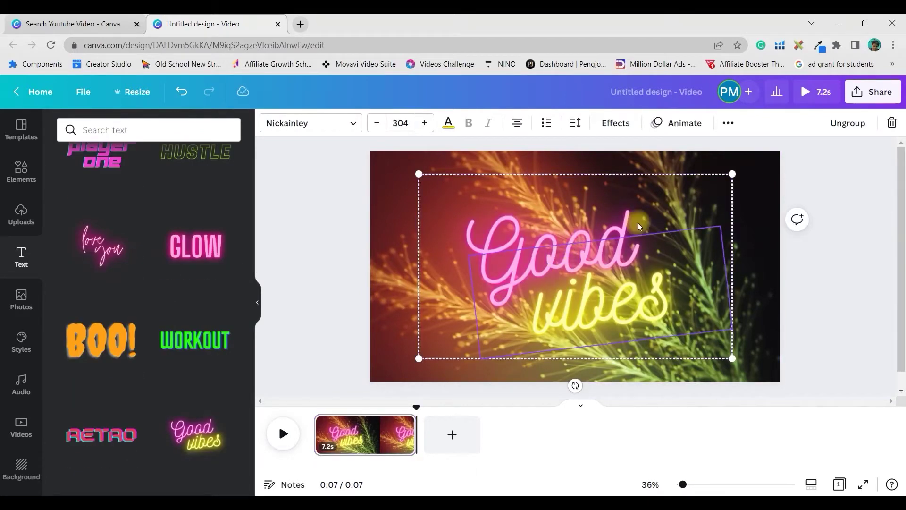
Replace the pink word "Good" with "Happy" and the yellow word "vibes" with "Birthday"
left_click_drag(639, 222, 443, 256)
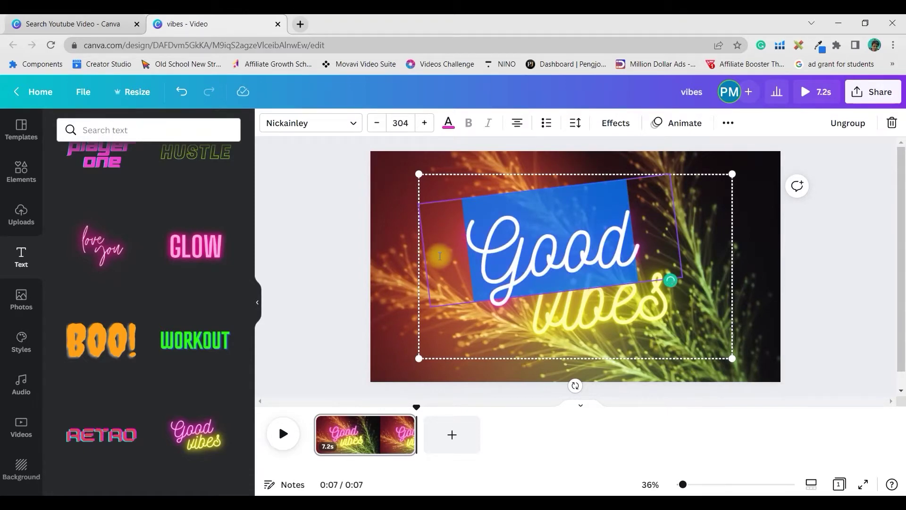
type("Happy")
double_click(599, 307)
type("Birthday")
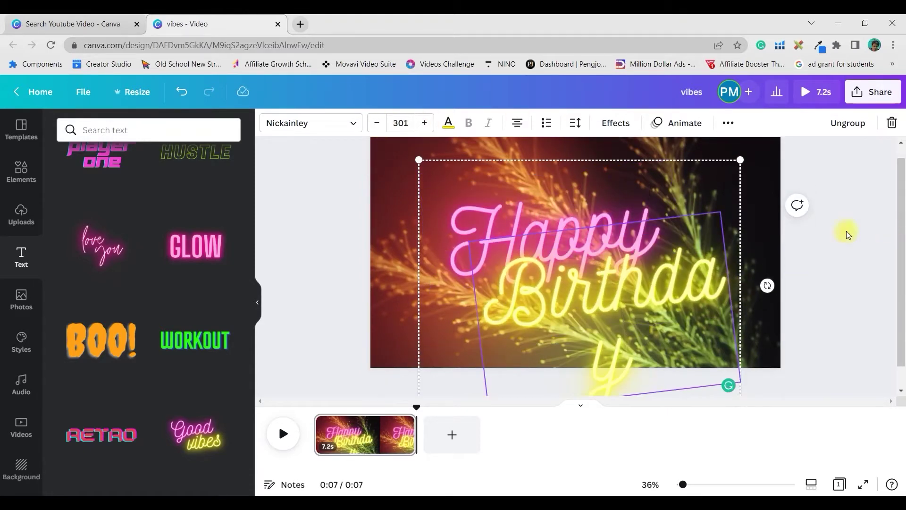
Reposition the neon lettering, ungroup it and widen the "Birthday" text box so the word fits on one line
left_click_drag(720, 291, 700, 271)
left_click(855, 124)
left_click(731, 267)
left_click(703, 267)
left_click_drag(711, 282, 734, 276)
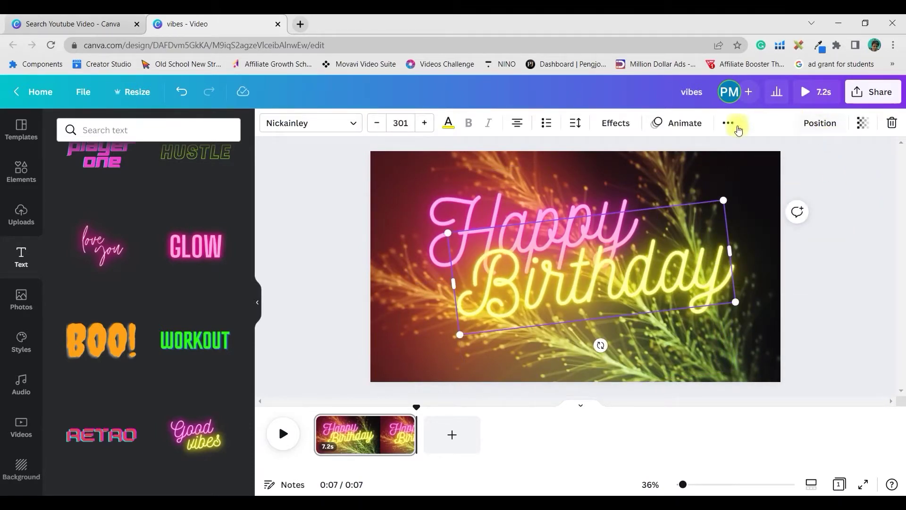
Select the words "Happy" and "Birthday" together and group them
left_click(728, 124)
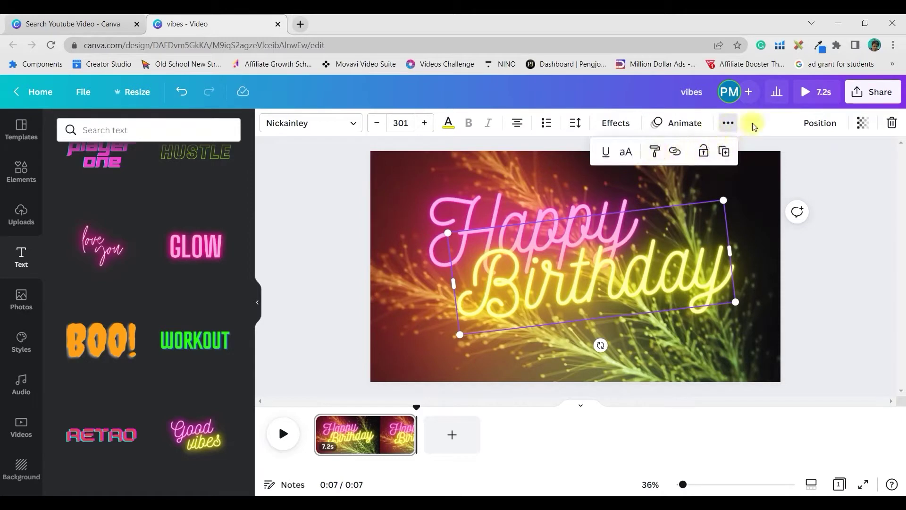
left_click(861, 242)
left_click_drag(837, 302, 607, 203)
left_click(804, 123)
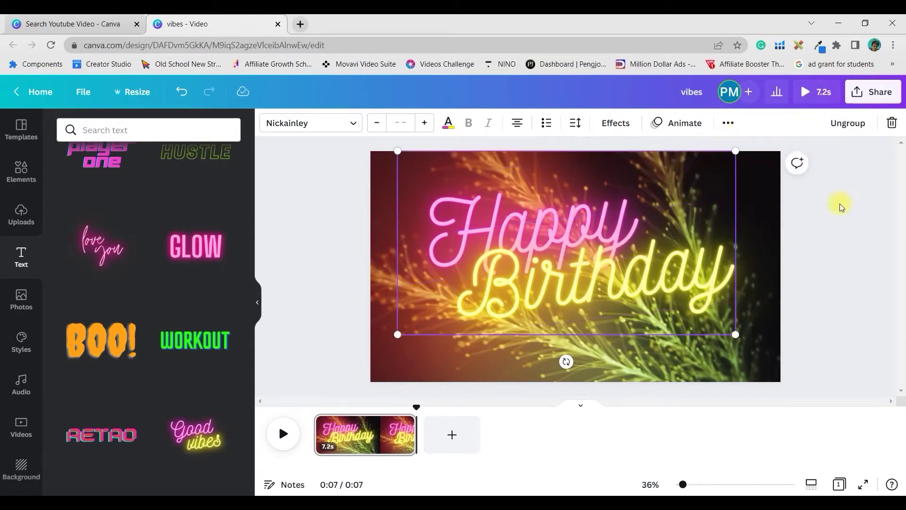
Move the grouped "Happy Birthday" lettering slightly left and down on the page, leaving room for a picture beside it
left_click_drag(622, 250, 637, 271)
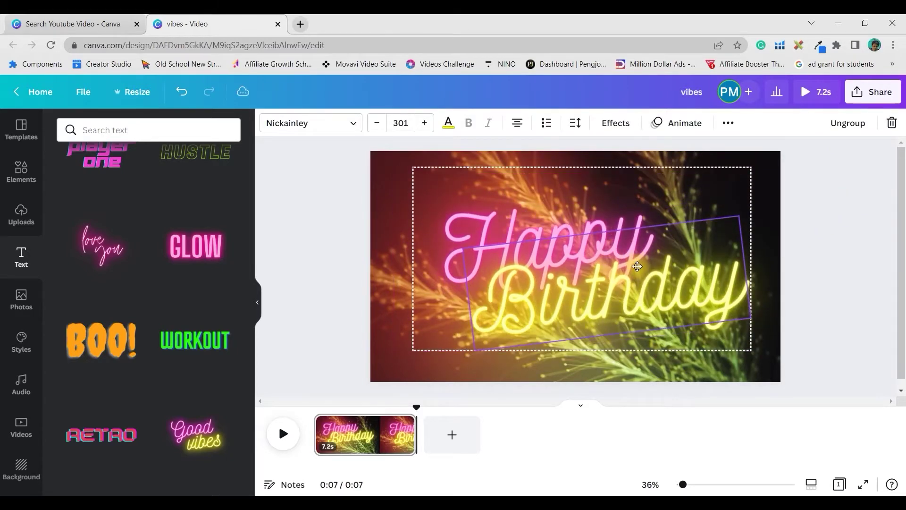
left_click(861, 262)
left_click(735, 335)
left_click_drag(735, 336, 702, 330)
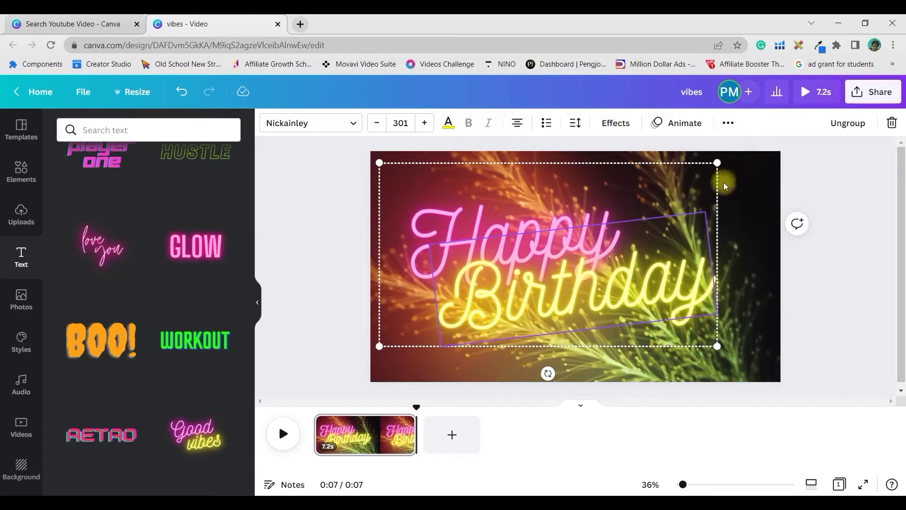
left_click(887, 260)
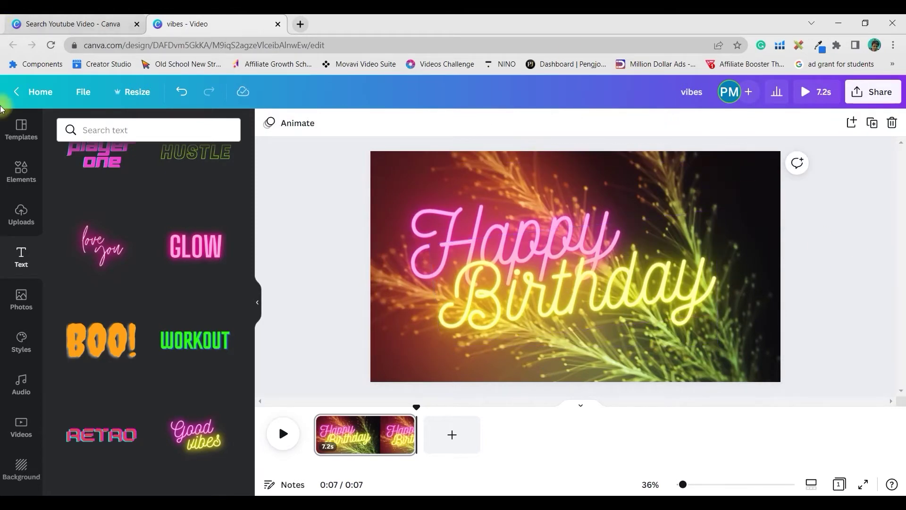
Search the elements for "frame" and add the diamond-shaped frame, tilted, in the upper right corner of the page
left_click(18, 180)
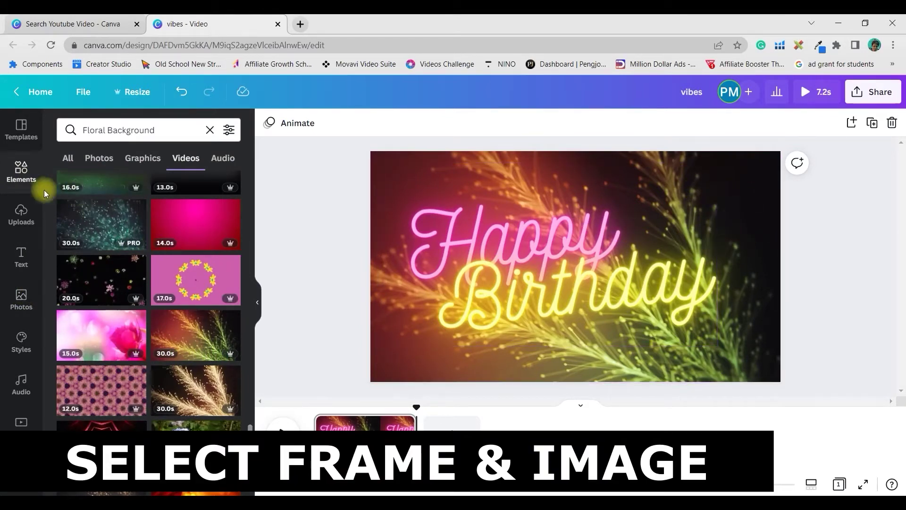
left_click(25, 172)
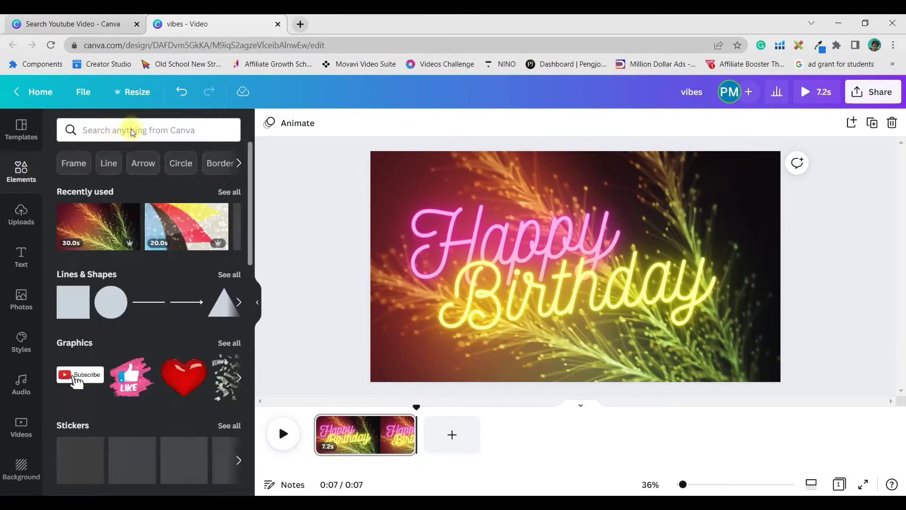
left_click(132, 129)
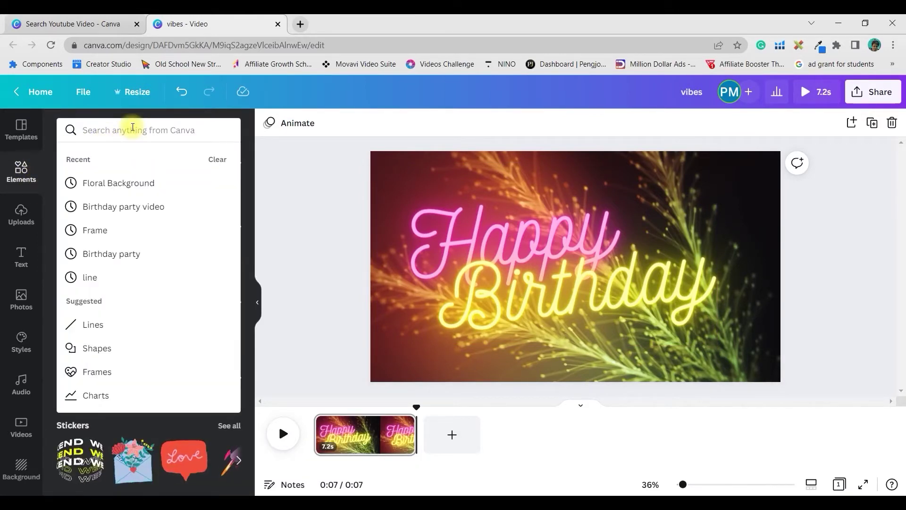
type("frame")
key("Return")
scroll(97, 371, "down", 10)
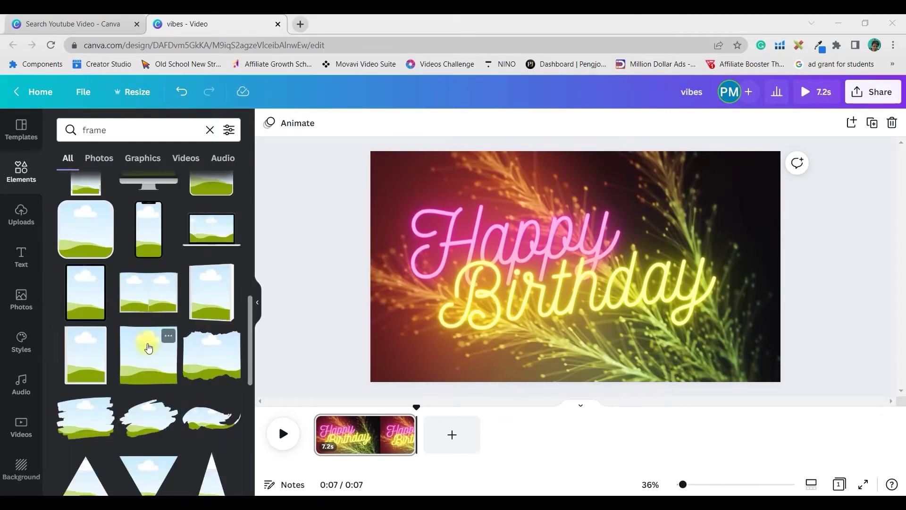
scroll(188, 327, "down", 1)
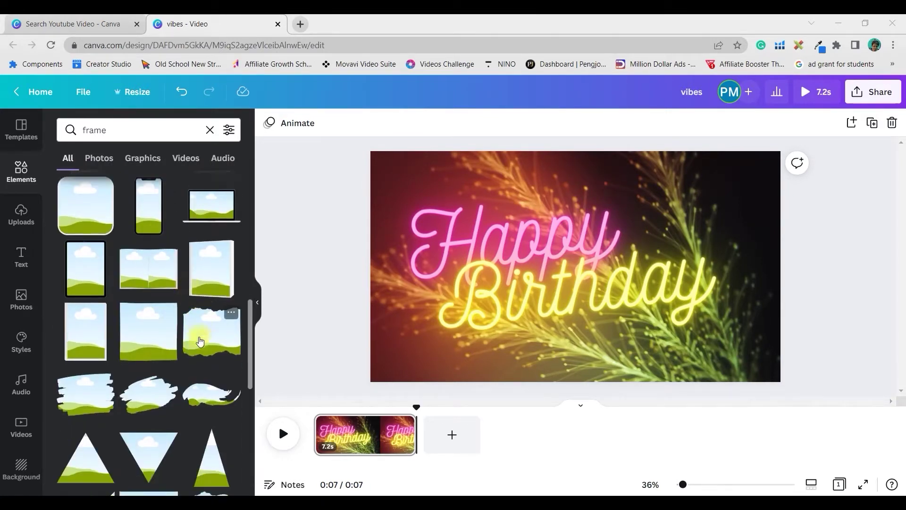
scroll(177, 380, "down", 5)
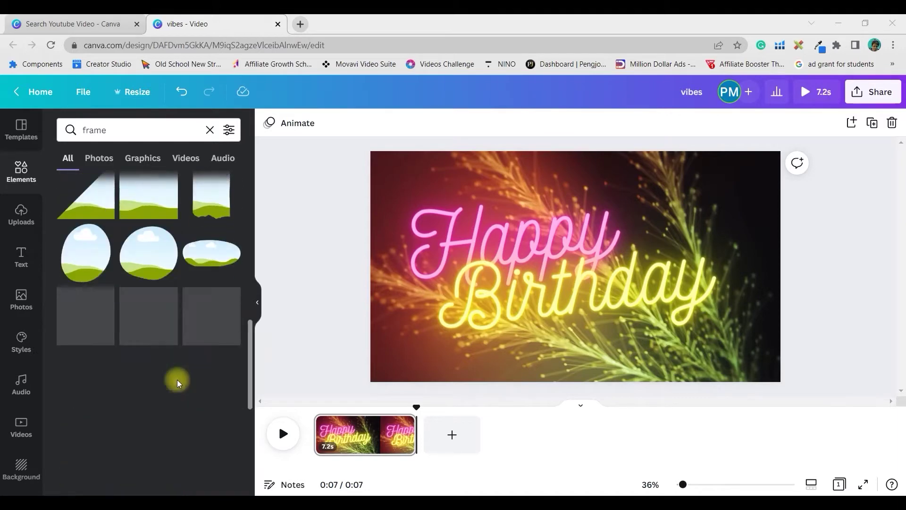
left_click(177, 369)
Fill the diamond frame with the recently used photo of friends around a birthday cake and check its crop
left_click(21, 299)
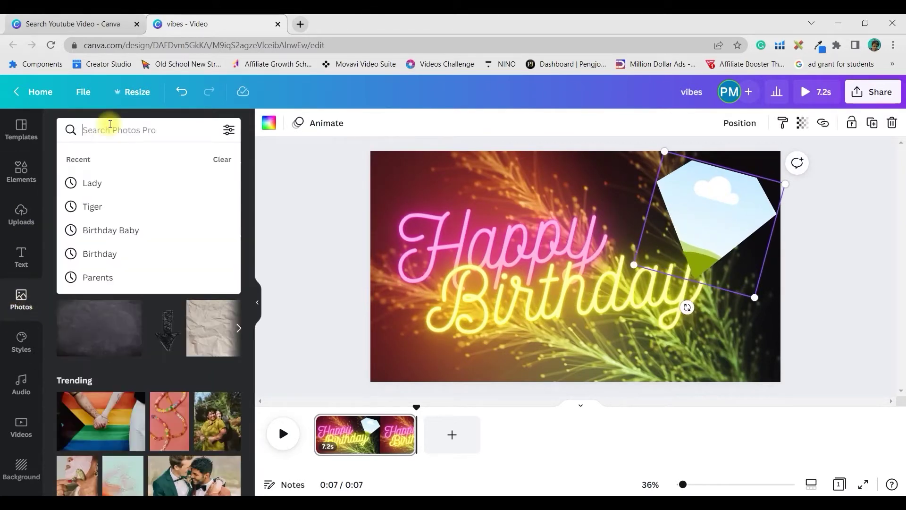
left_click(100, 236)
key("Delete")
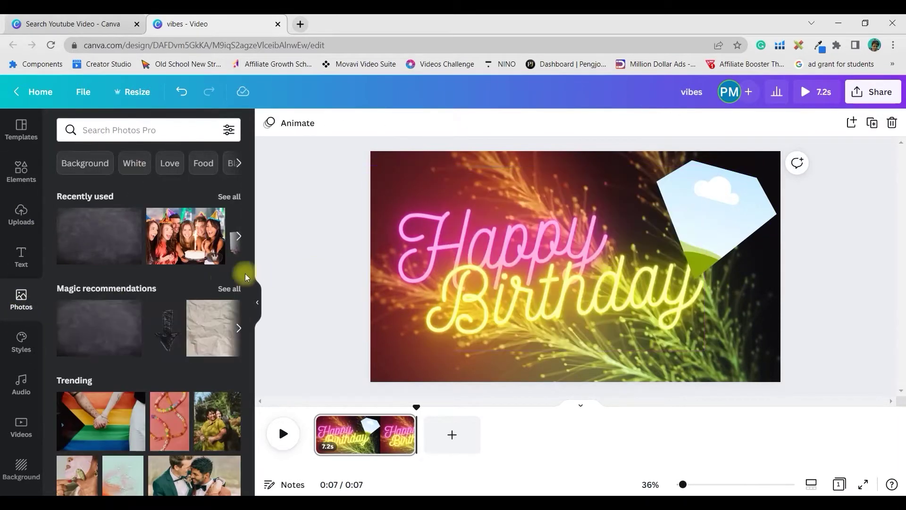
left_click(174, 238)
left_click_drag(593, 270, 686, 216)
double_click(690, 220)
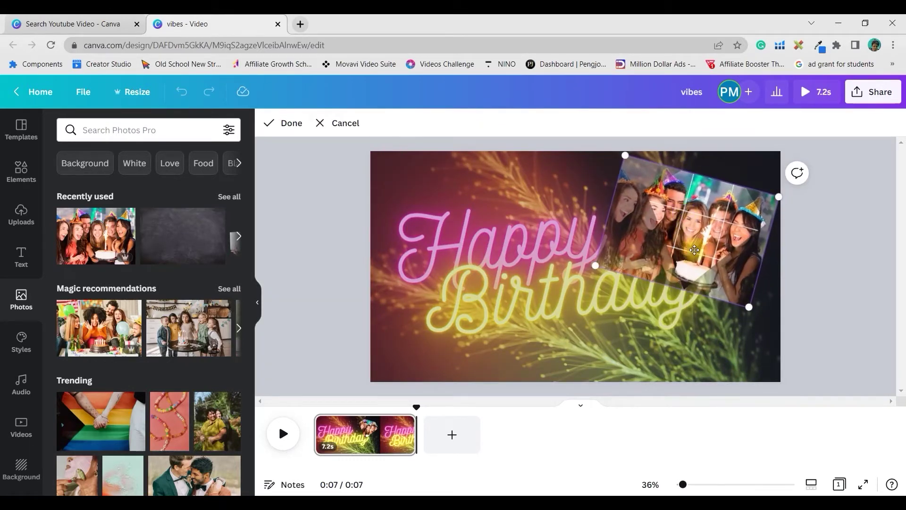
left_click(615, 346)
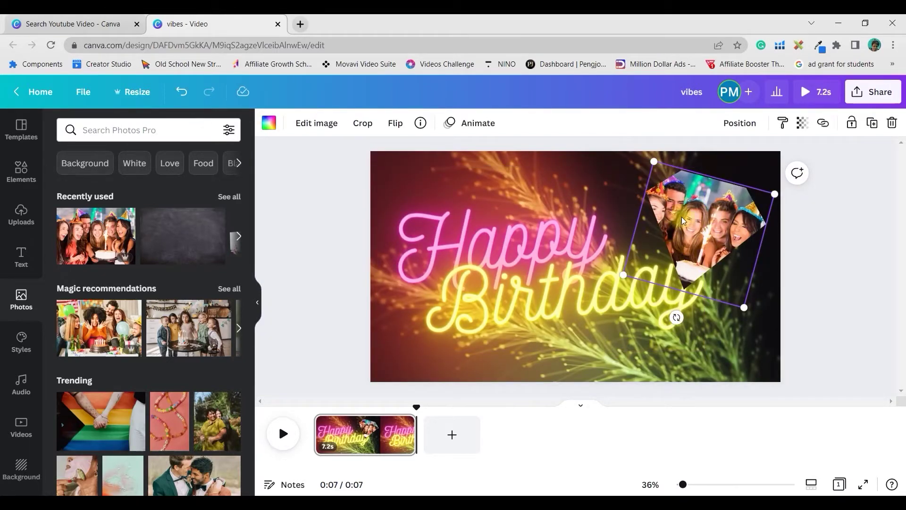
Enlarge and reposition the diamond photo frame and nudge the "Happy Birthday" lettering slightly down
left_click_drag(653, 161, 639, 142)
mouse_move(697, 211)
left_mouse_down()
mouse_move(710, 216)
mouse_move(703, 219)
left_mouse_up()
left_click(599, 296)
left_click_drag(588, 302, 594, 302)
left_click(724, 226)
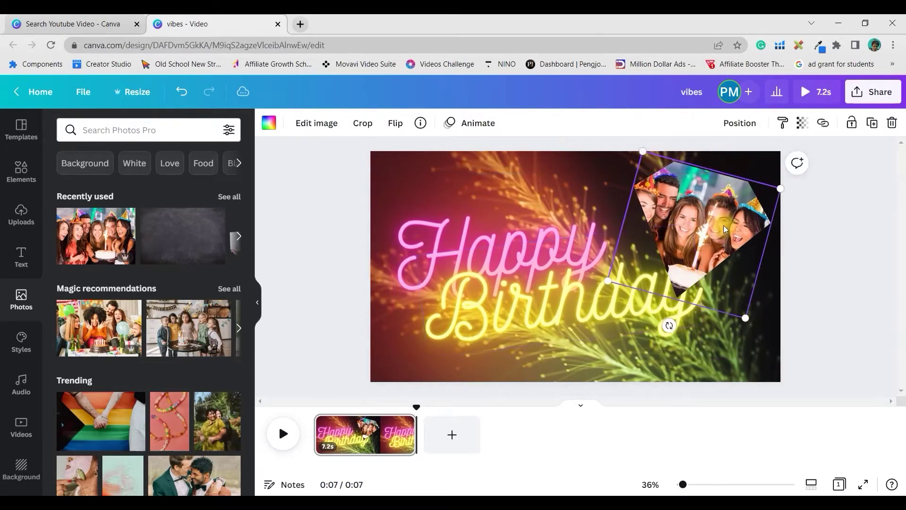
Try to bring the "Happy Birthday" lettering forward in the layer order
left_click(531, 276)
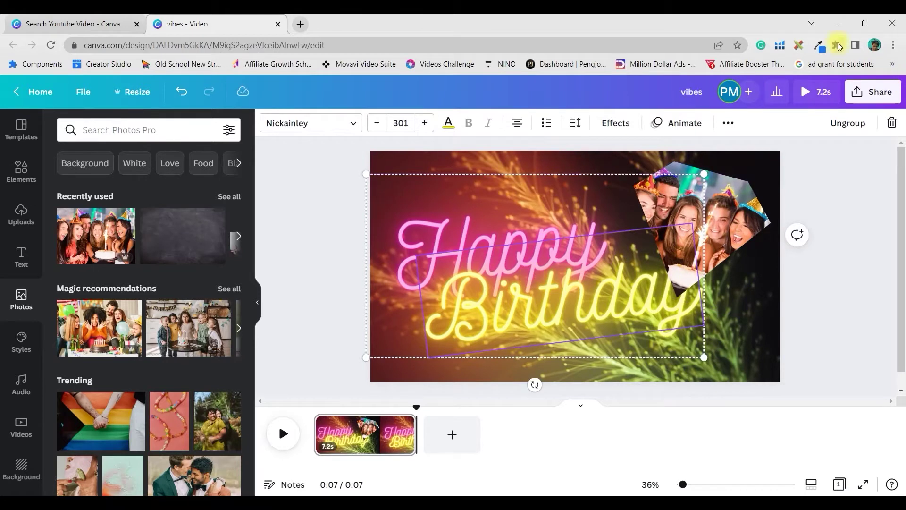
left_click(728, 125)
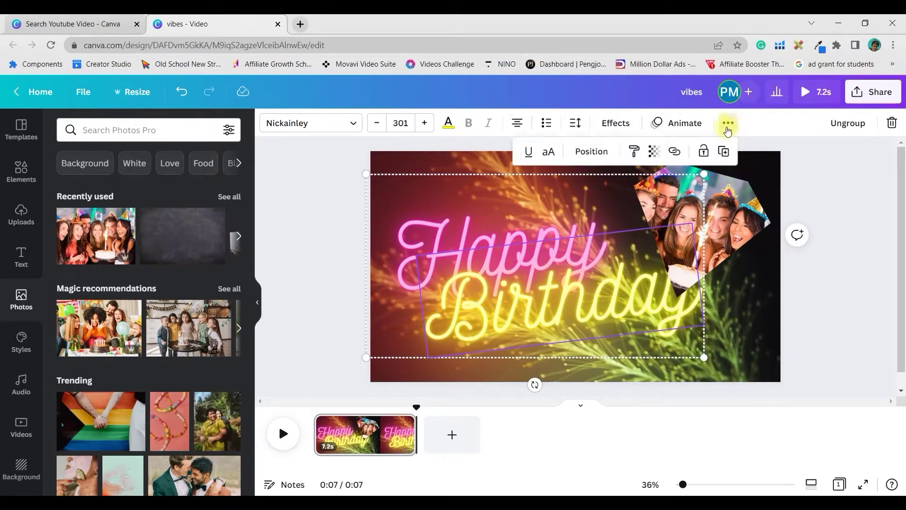
left_click(596, 157)
left_click(434, 188)
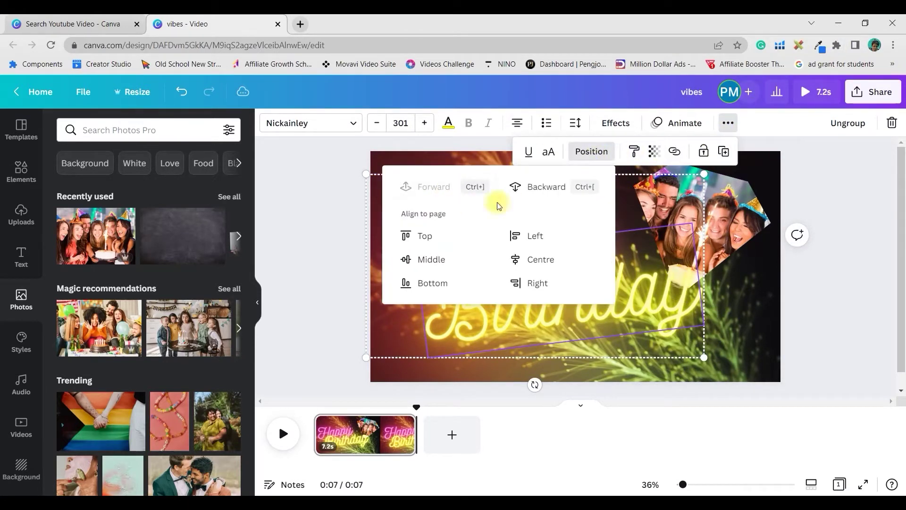
left_click(815, 285)
Shift the diamond photo to the page's right edge and move the "Happy Birthday" lettering up beside it
left_click(701, 211)
left_click_drag(720, 208, 725, 205)
left_click_drag(539, 302, 540, 283)
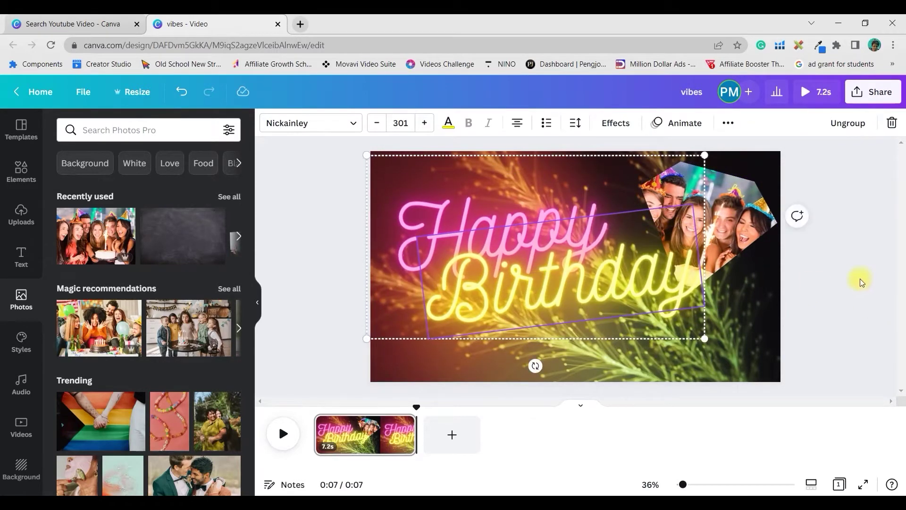
left_click(725, 226)
left_click_drag(725, 226, 731, 231)
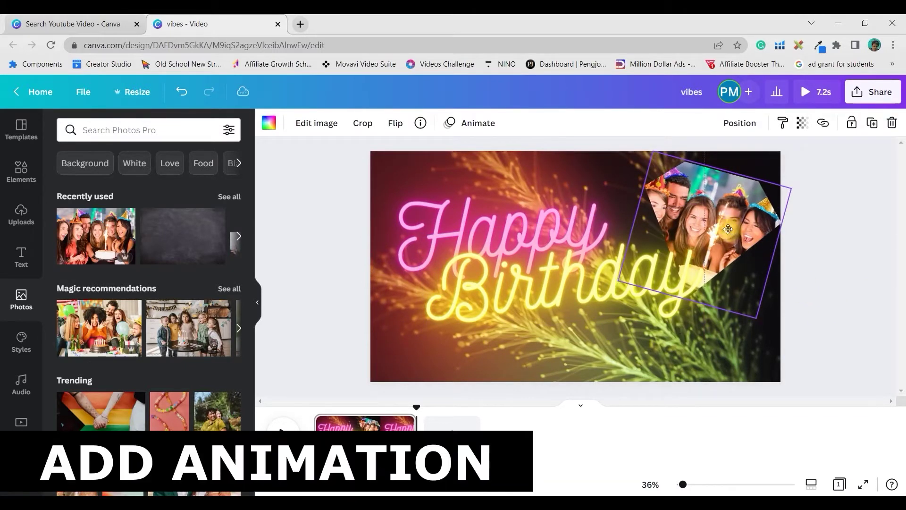
left_click(808, 243)
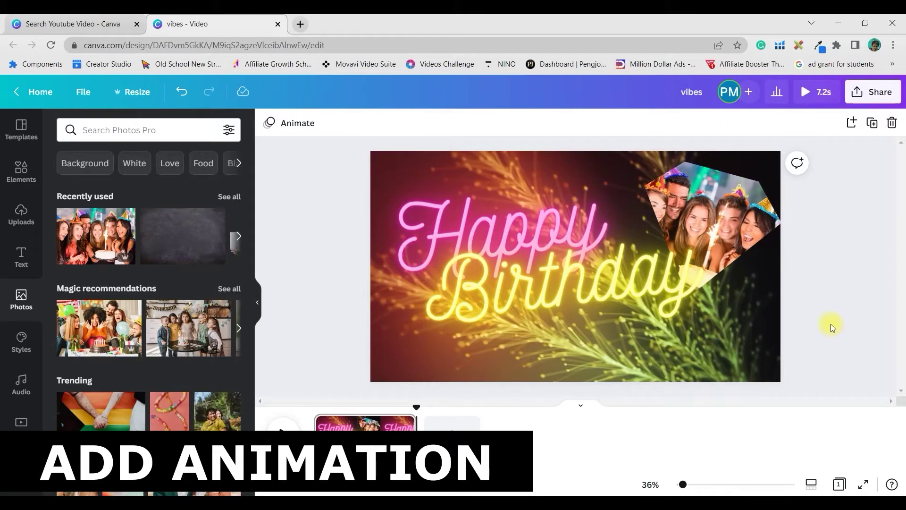
Apply the Bounce text animation to "Birthday" and the Burst text animation to "Happy"
left_click(593, 291)
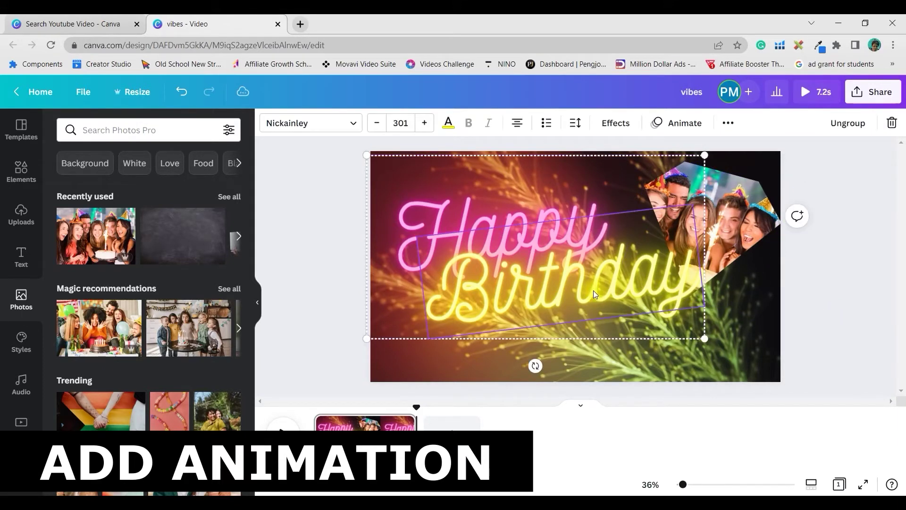
left_click(673, 124)
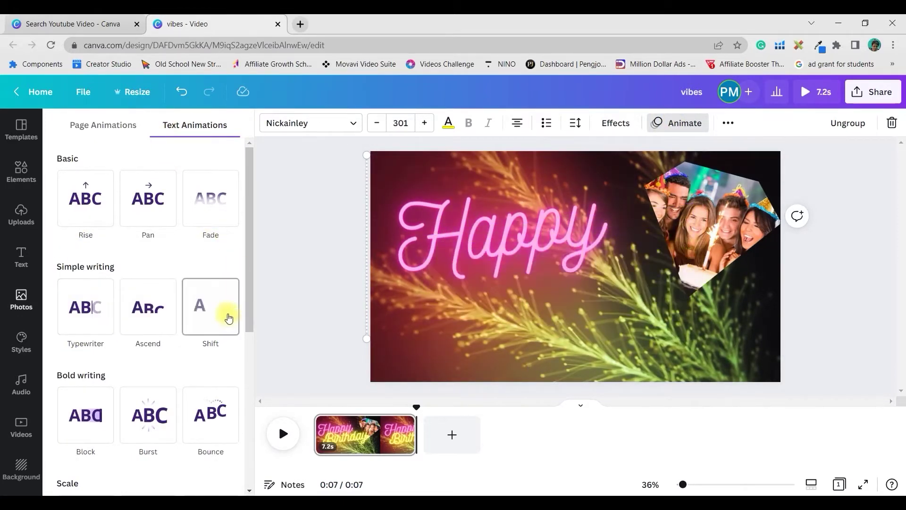
left_click(210, 420)
left_click(509, 213)
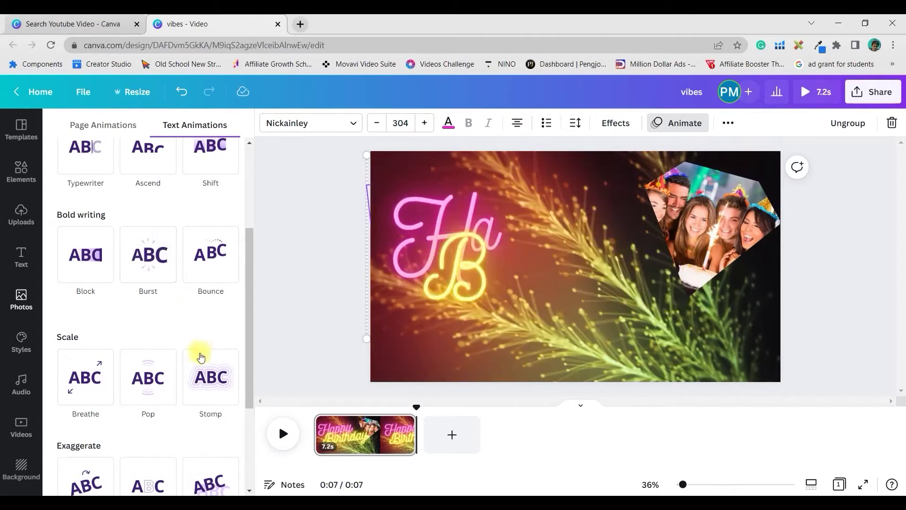
left_click(152, 261)
Try the Pan animation on the diamond party photo and replace it with Rise
key("Tab")
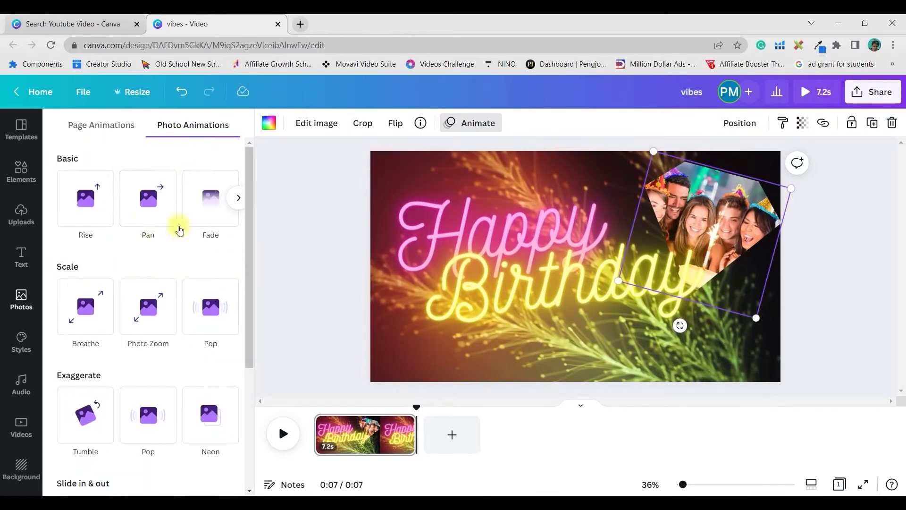
left_click(145, 202)
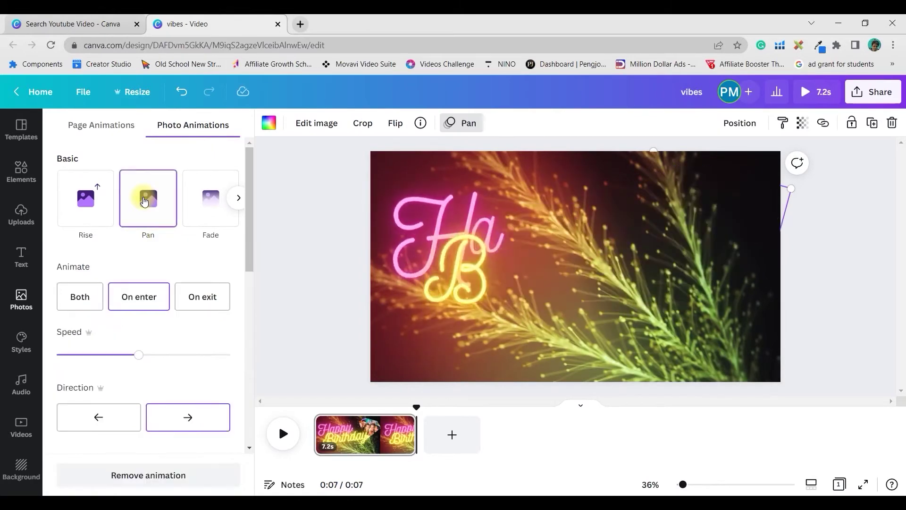
left_click(92, 211)
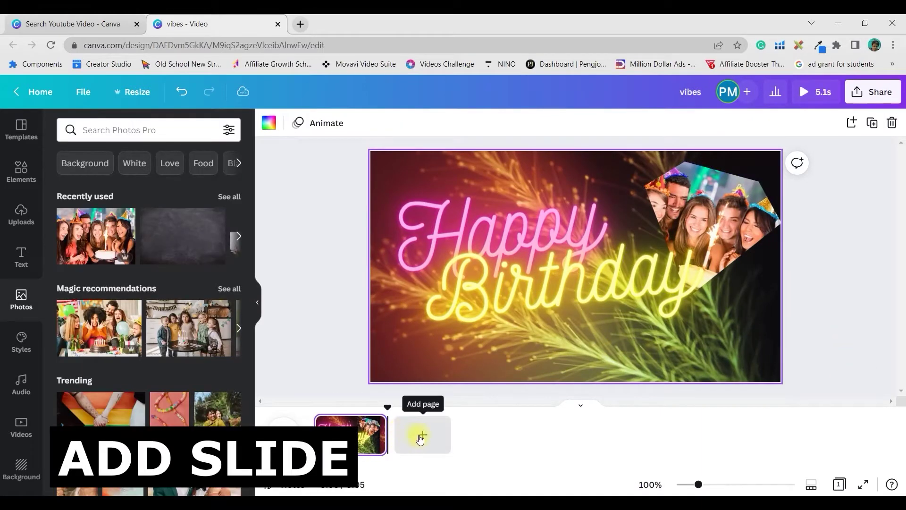
Add a blank page after the "Happy Birthday" page and bring up the frame elements
left_click(422, 436)
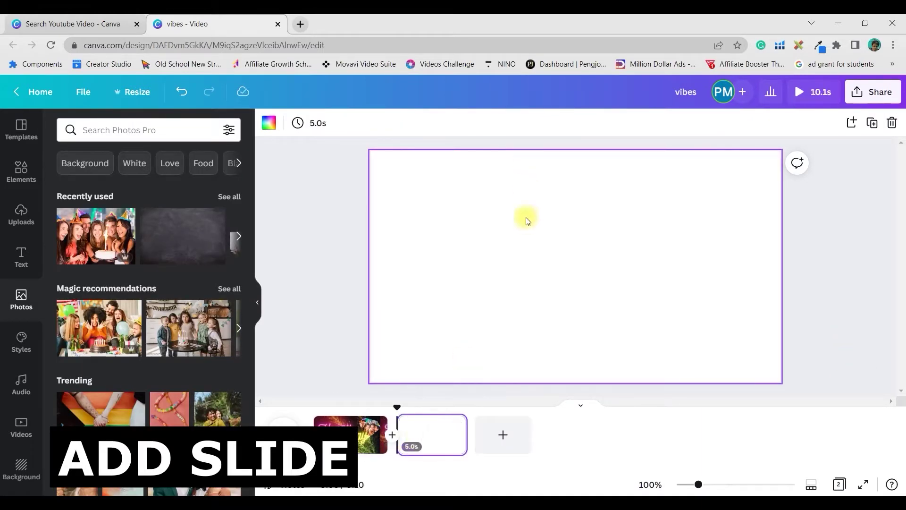
left_click(22, 170)
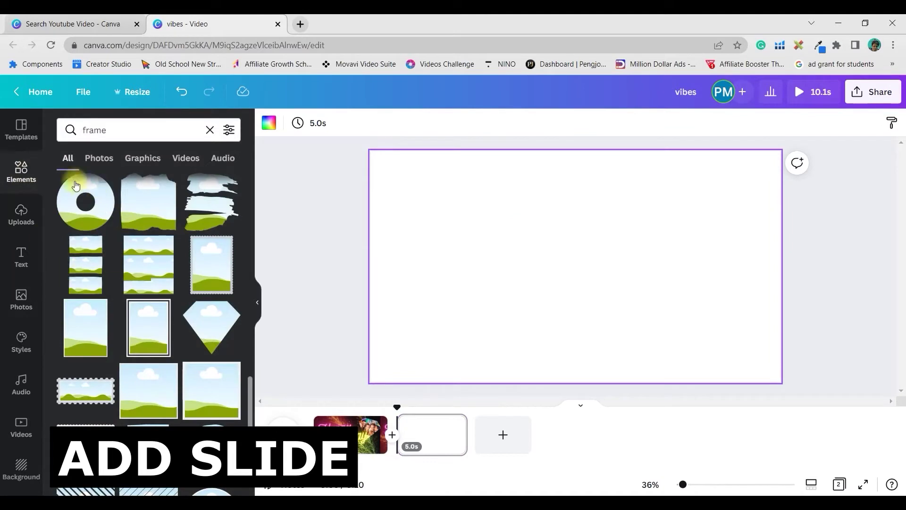
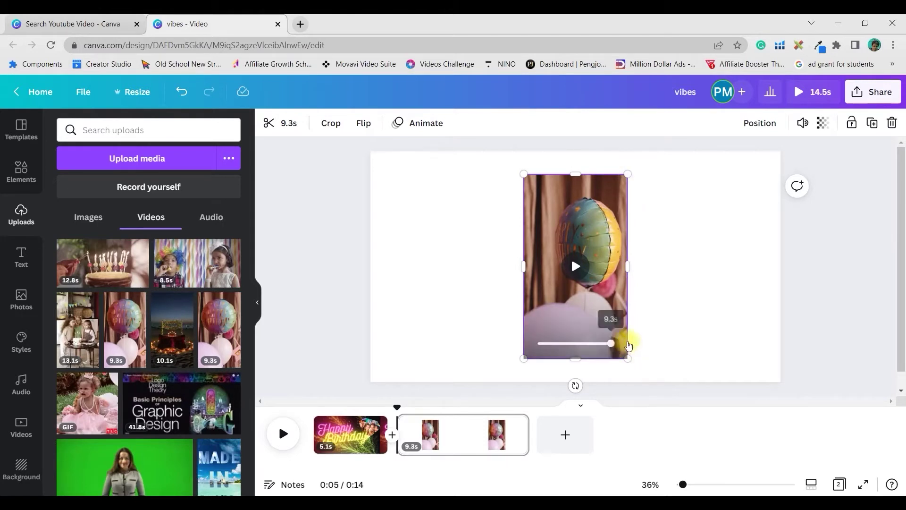
Try enlarging and repositioning the balloon video on the second page, and delete it
mouse_move(552, 227)
left_mouse_down()
mouse_move(576, 217)
mouse_move(550, 222)
left_mouse_up()
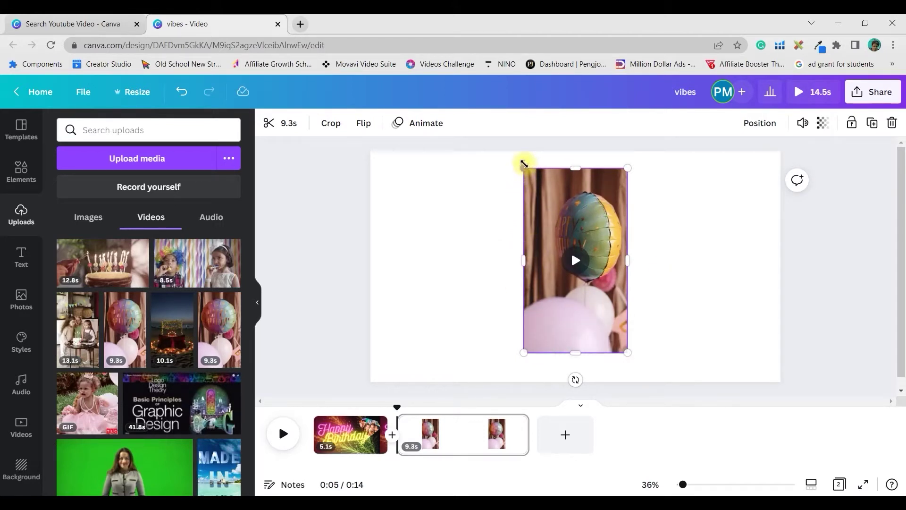
left_click_drag(522, 166, 473, 157)
left_click_drag(607, 220, 609, 249)
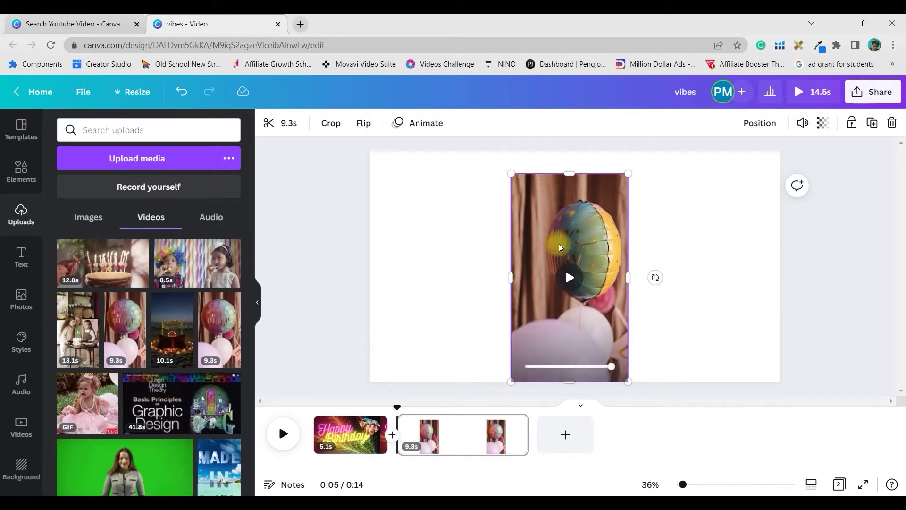
key("Delete")
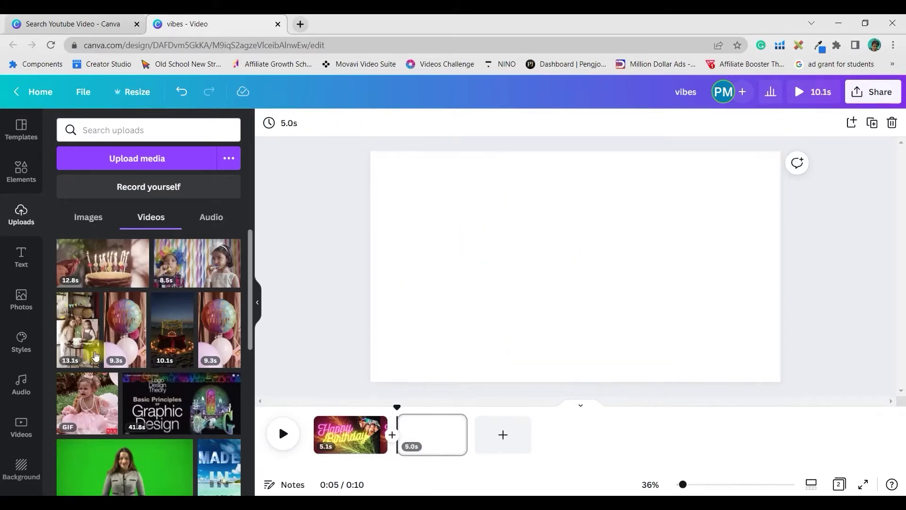
Search the elements for "grid" and browse the grid layouts in the results
left_click(15, 166)
left_click(121, 128)
type("grid")
key("Return")
scroll(187, 336, "down", 6)
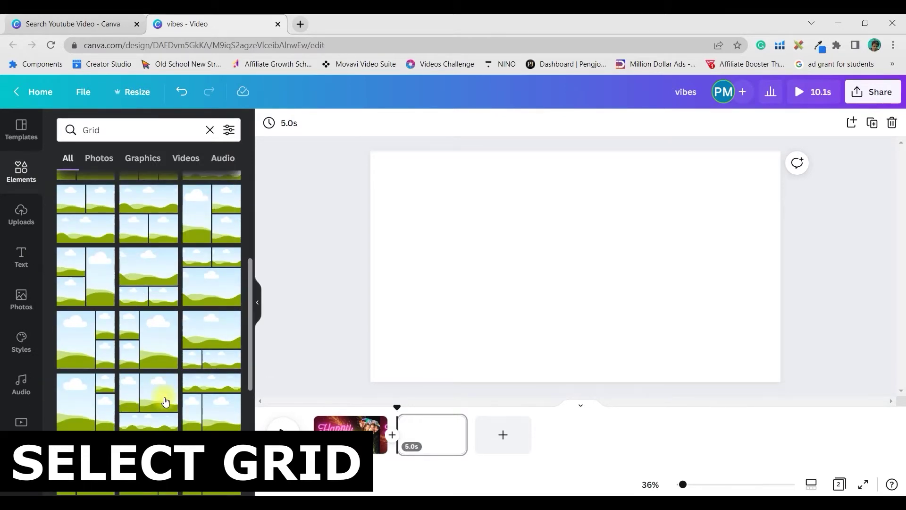
scroll(92, 278, "up", 3)
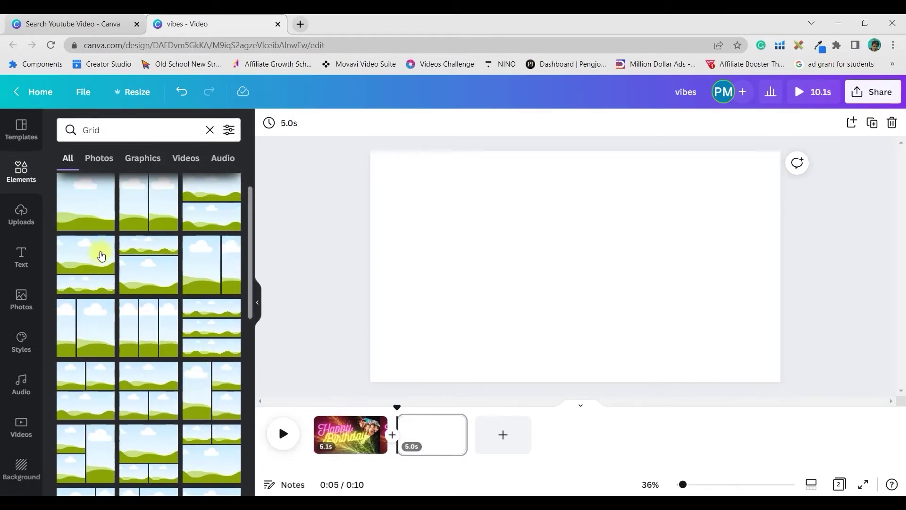
Add the single-cell grid to the blank second page and enlarge it slightly past the page's lower edge
left_click(90, 214)
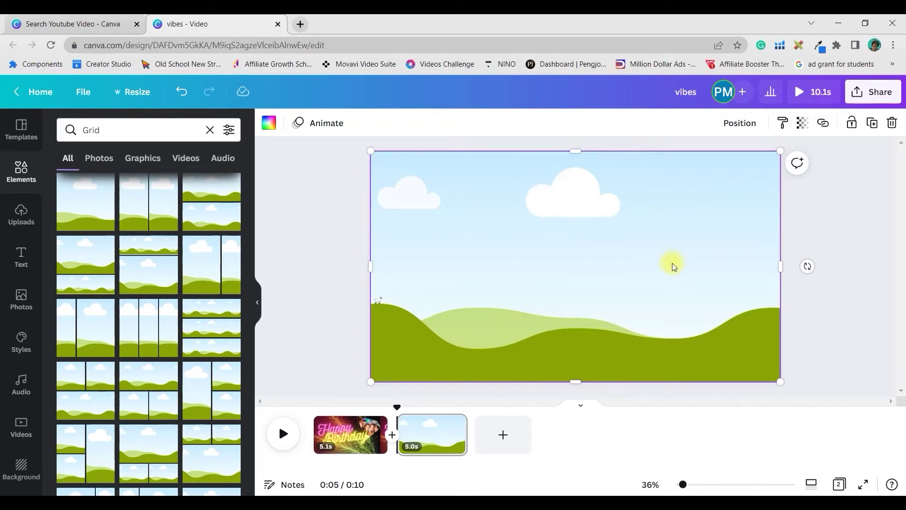
mouse_move(781, 382)
left_mouse_down()
mouse_move(655, 319)
mouse_move(782, 385)
left_mouse_up()
left_click(829, 348)
left_click(521, 279)
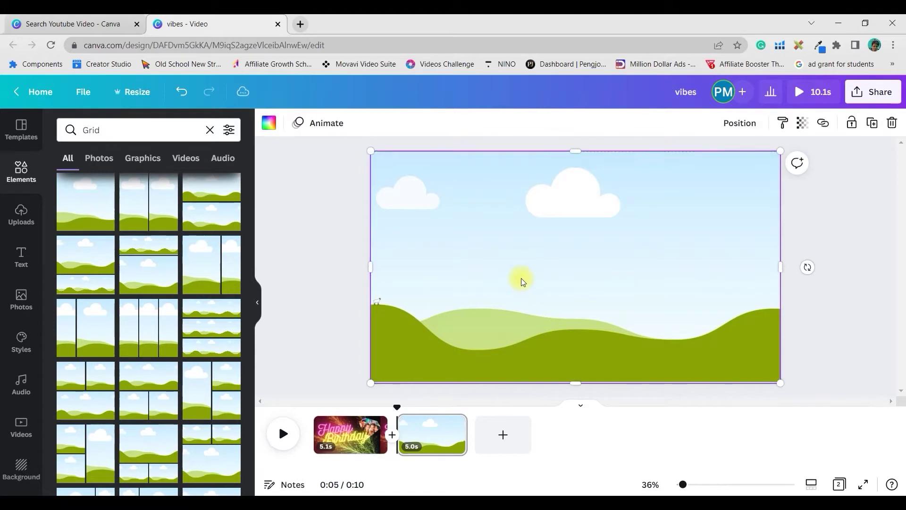
left_click(346, 212)
Try filling the single-cell grid with the uploaded balloon video, scrub through it, and delete the grid
left_click(21, 215)
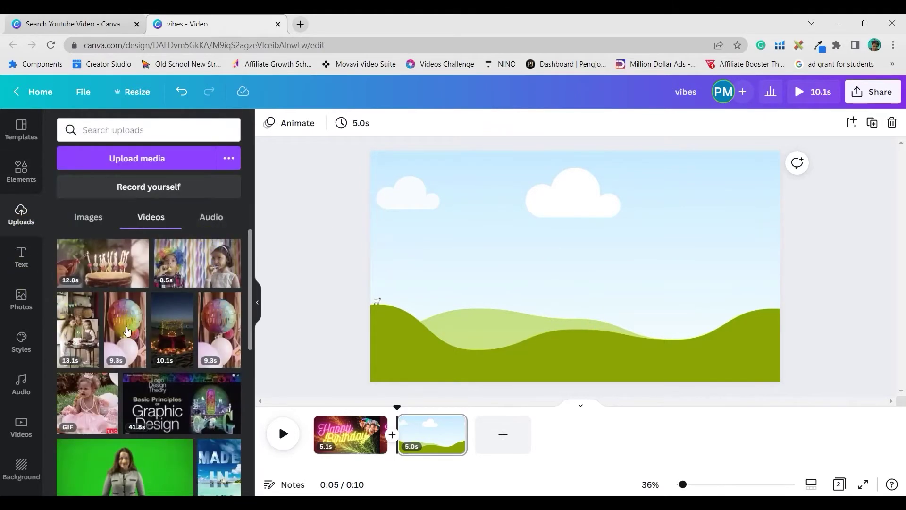
left_click(127, 332)
left_click_drag(596, 282, 623, 385)
double_click(604, 312)
left_click(889, 293)
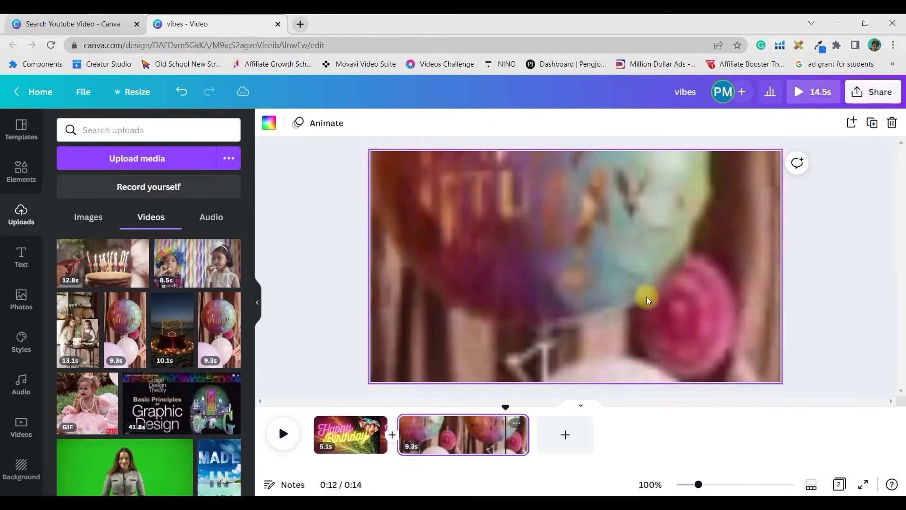
left_click(658, 276)
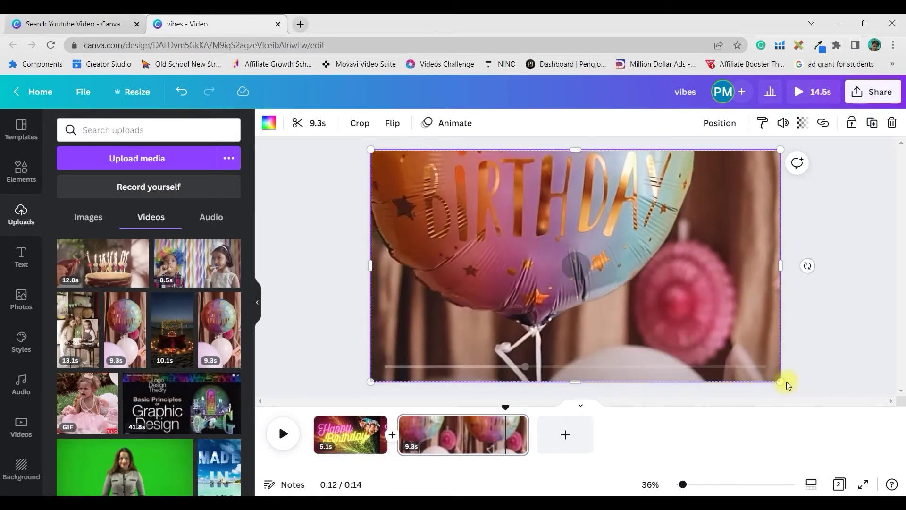
left_click_drag(607, 366, 778, 377)
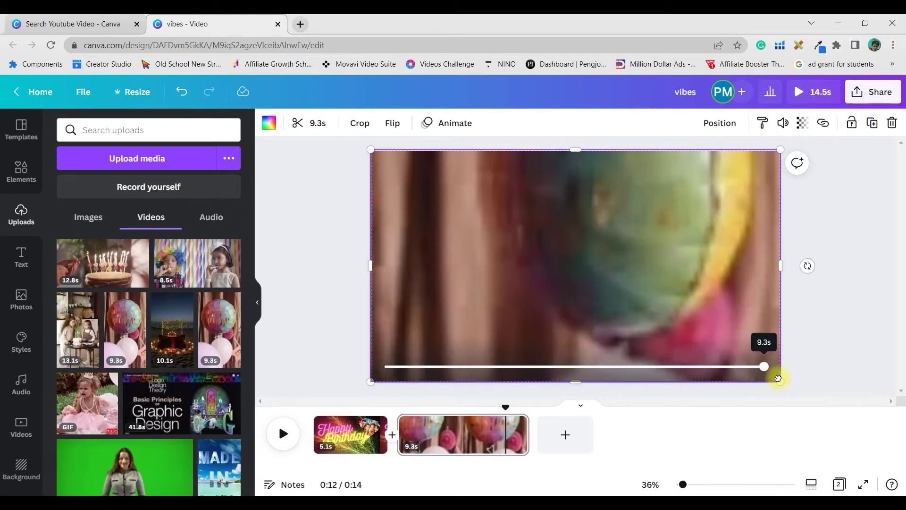
key("Delete")
Place a grid with one large cell and three small stacked cells on the second page, replacing the three-cell layout tried first
left_click(21, 167)
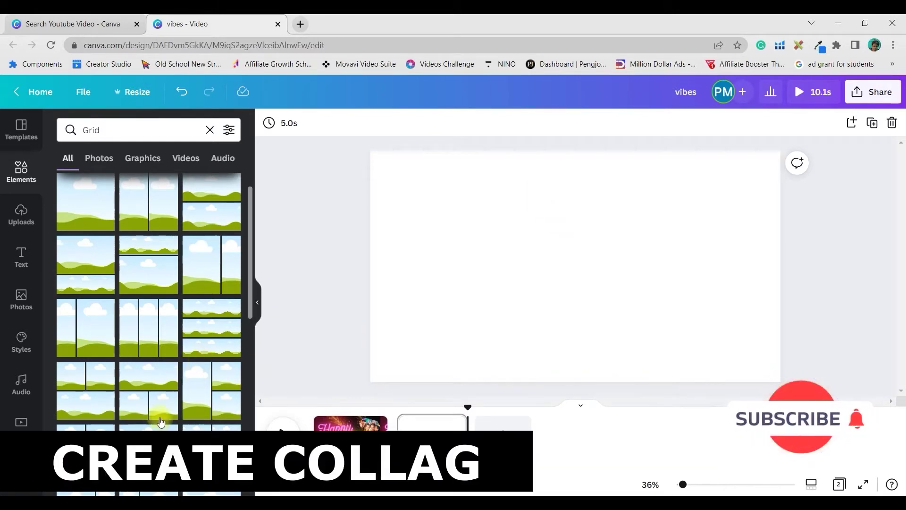
left_click(199, 402)
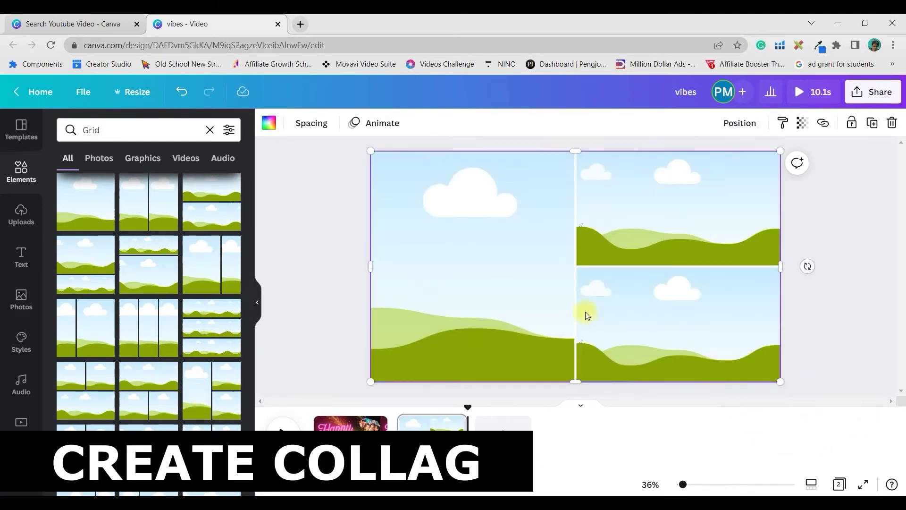
scroll(94, 411, "down", 3)
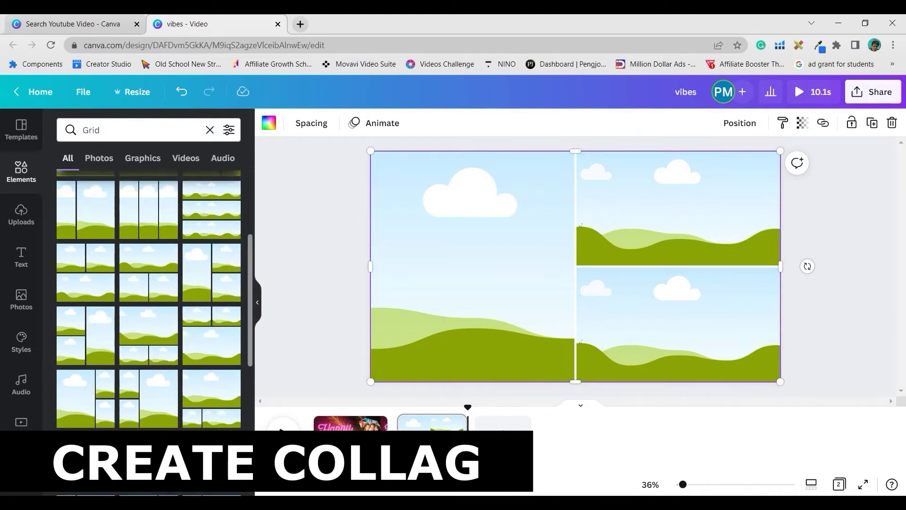
scroll(185, 452, "down", 3)
scroll(185, 452, "down", 5)
left_click(85, 331)
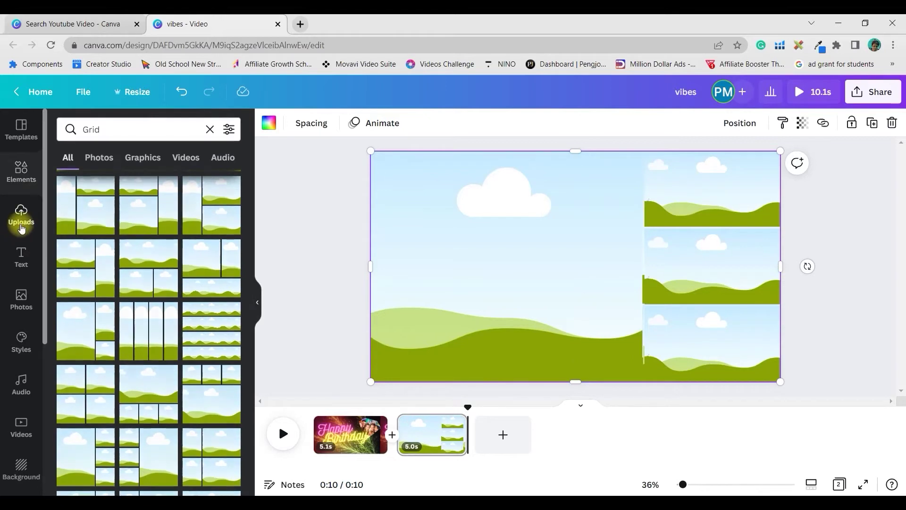
Fill the grid's large cell with the uploaded 8.5-second video of the children blowing party horns and check its crop
left_click(21, 218)
left_click(228, 263)
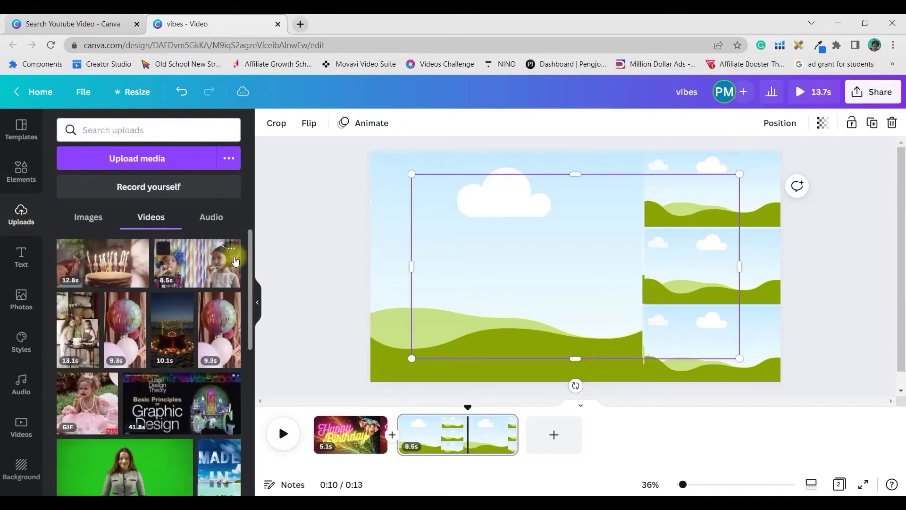
left_click_drag(516, 228, 604, 246)
double_click(510, 240)
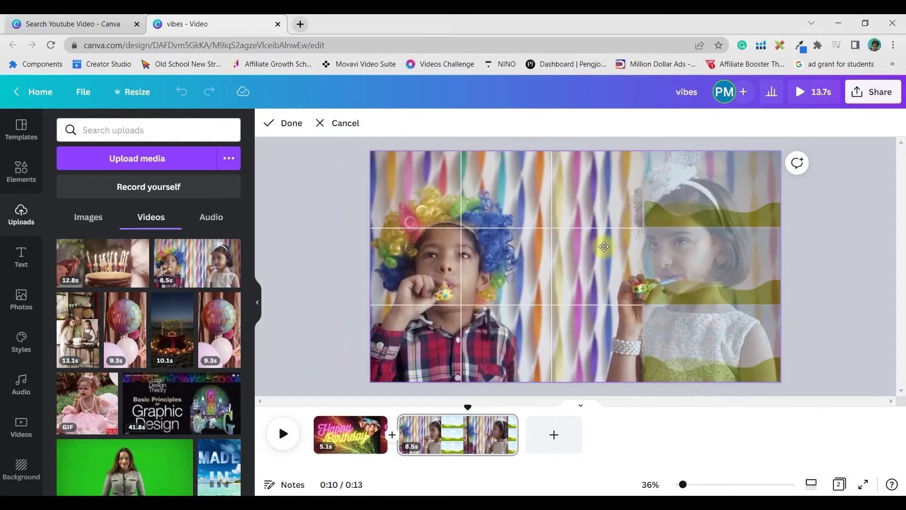
left_click(343, 319)
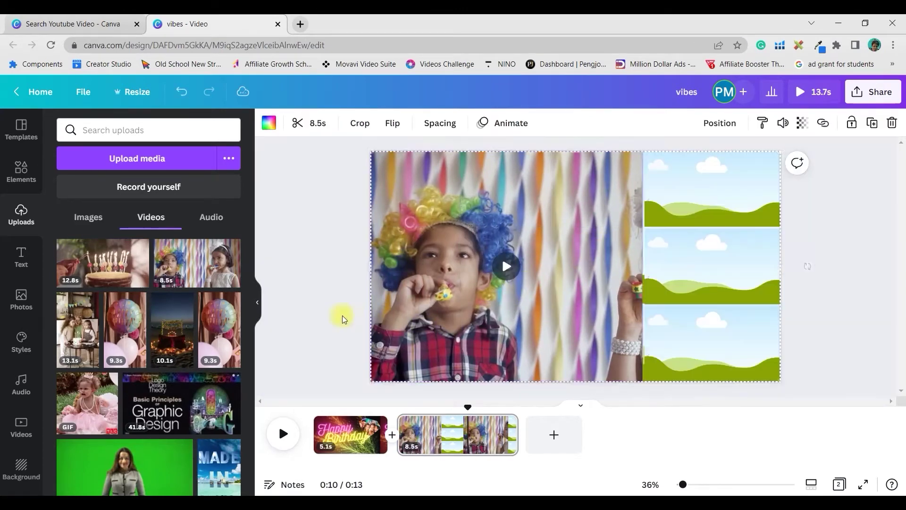
Fill the small cells from top to bottom with the candle cake video, the three girls video and the 10.1-second night birthday video
left_click_drag(78, 331, 689, 246)
double_click(722, 264)
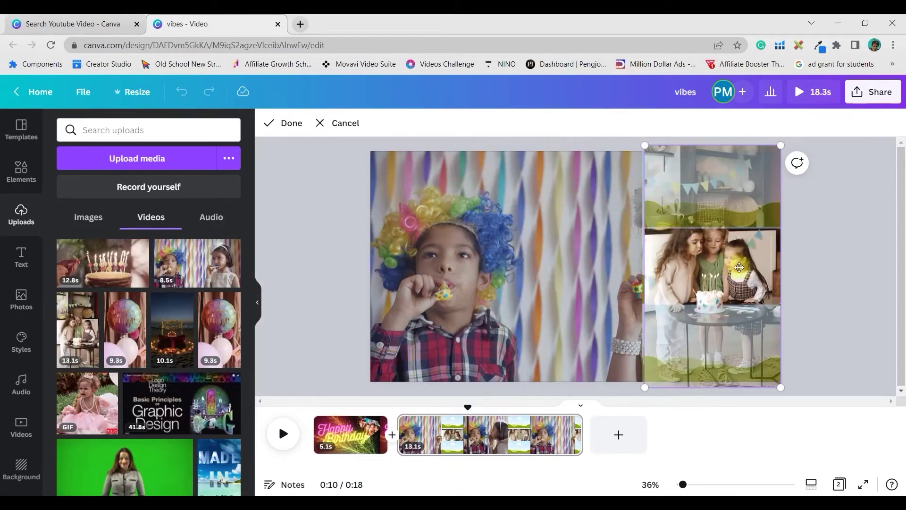
left_click(815, 288)
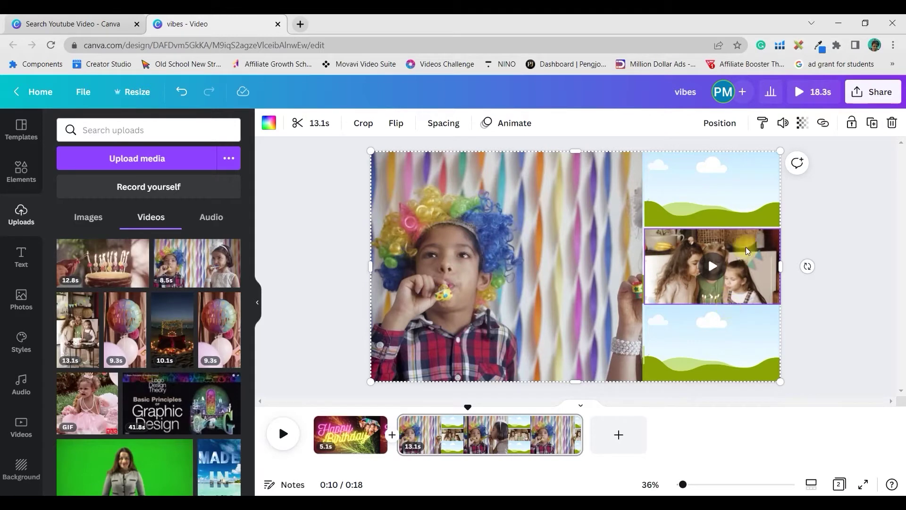
left_click_drag(125, 271, 711, 189)
left_click_drag(172, 330, 713, 344)
left_click(805, 364)
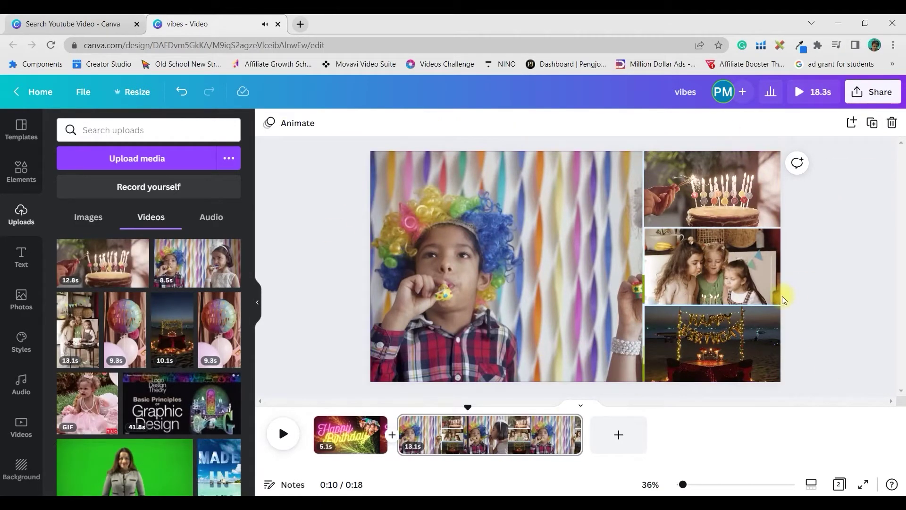
Fill the grid's large cell with the birthday photo of the children in sunglasses in place of the party horn video
left_click(86, 216)
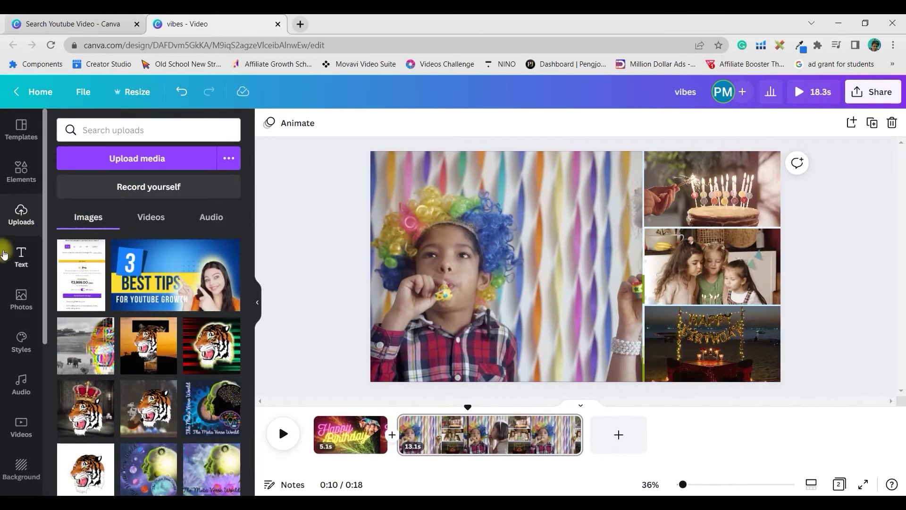
left_click(21, 169)
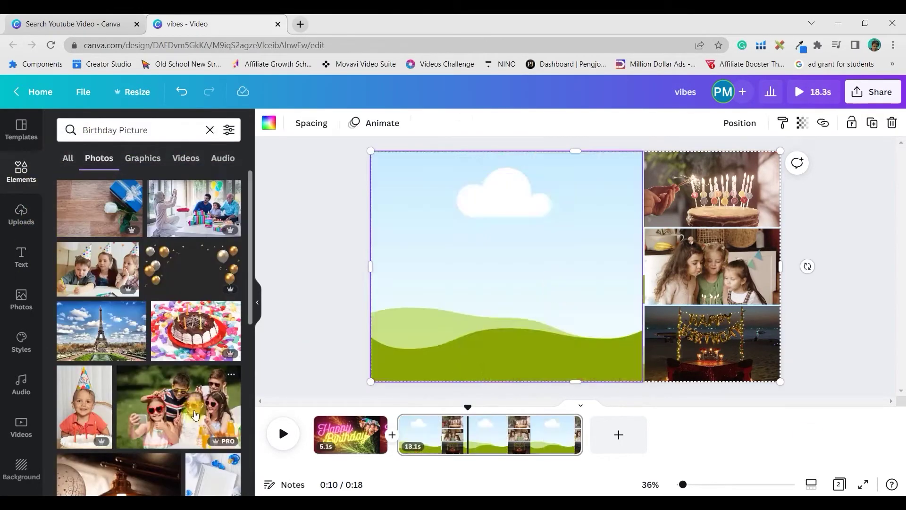
left_click_drag(178, 407, 507, 267)
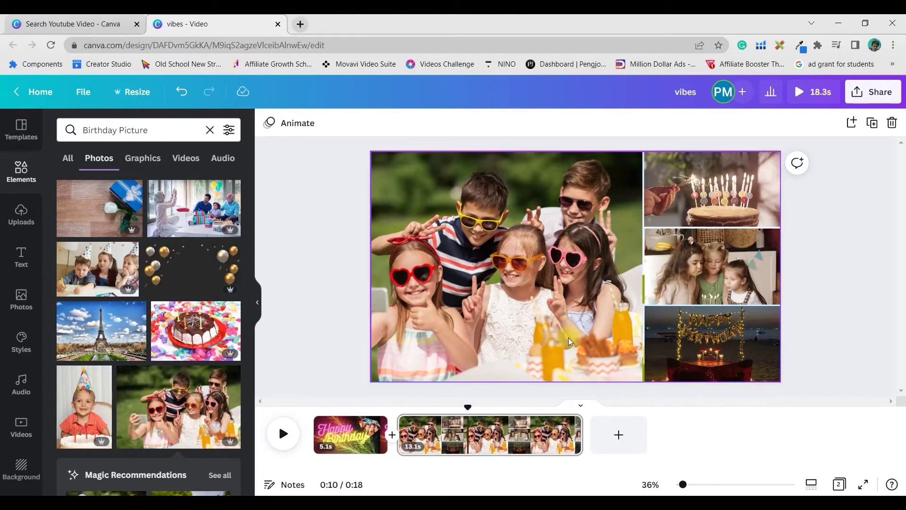
Adjust the sunglasses photo's brightness to 6, contrast to 16 and saturation to 23
left_click(541, 266)
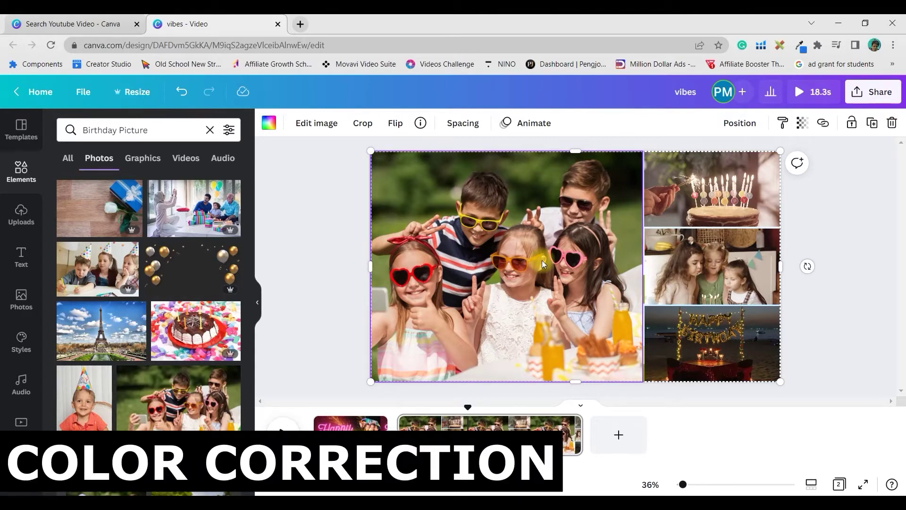
left_click(749, 270)
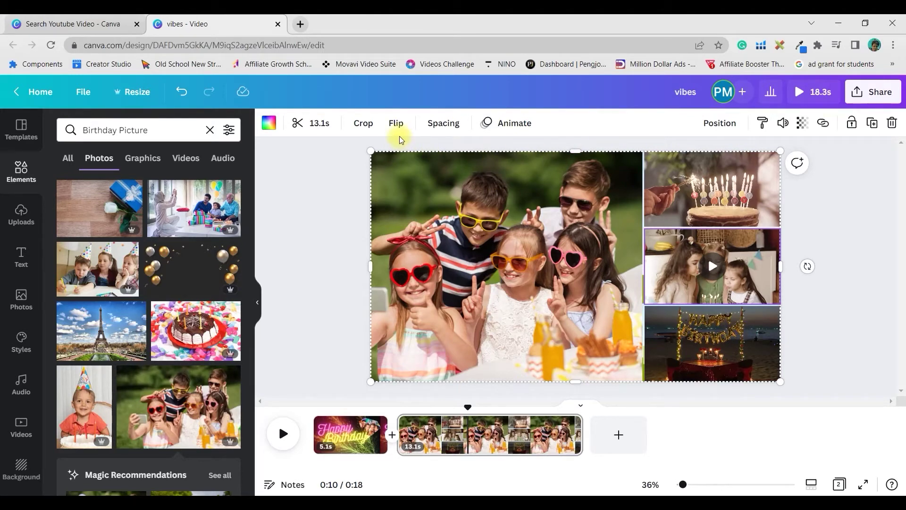
left_click(471, 195)
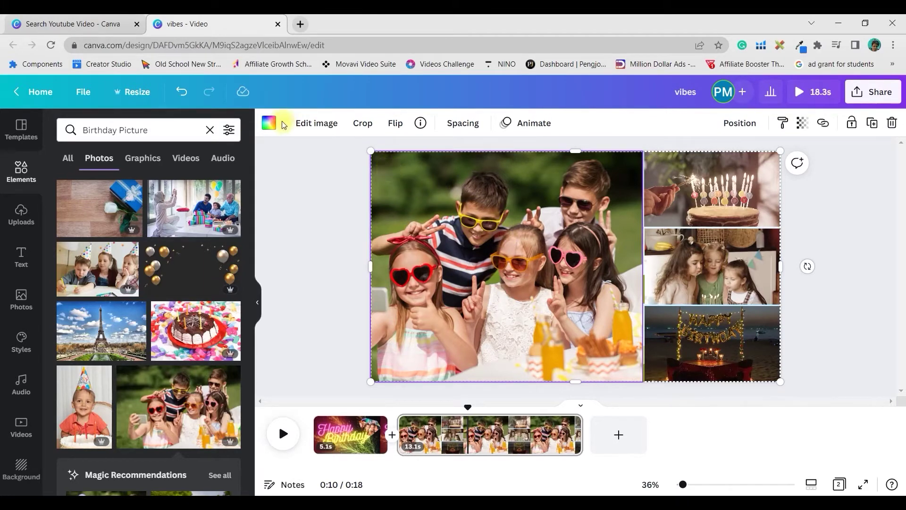
left_click(337, 133)
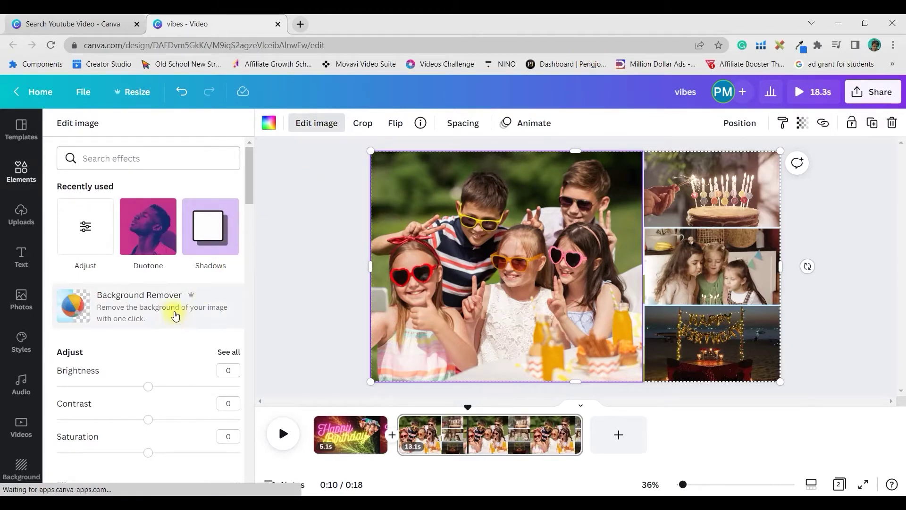
scroll(170, 316, "down", 3)
left_click(228, 233)
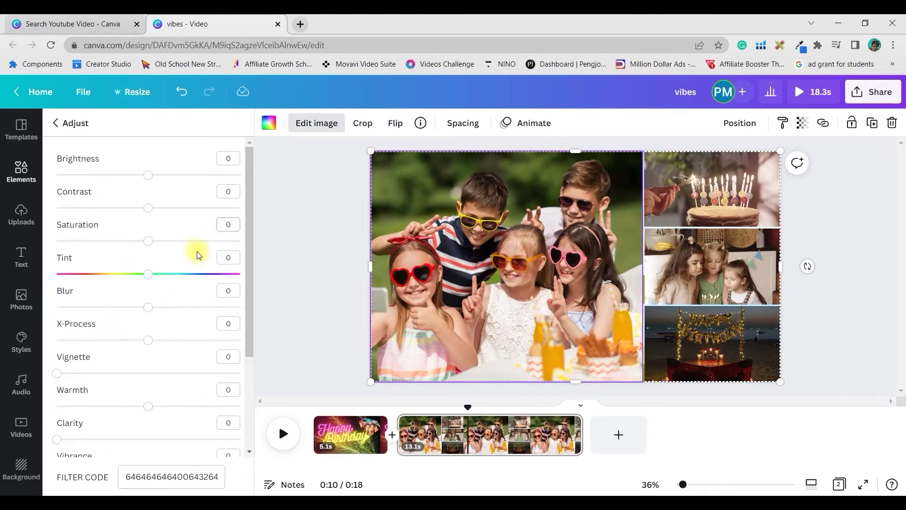
scroll(125, 364, "down", 3)
scroll(123, 377, "up", 2)
scroll(126, 375, "up", 1)
left_click_drag(147, 175, 154, 176)
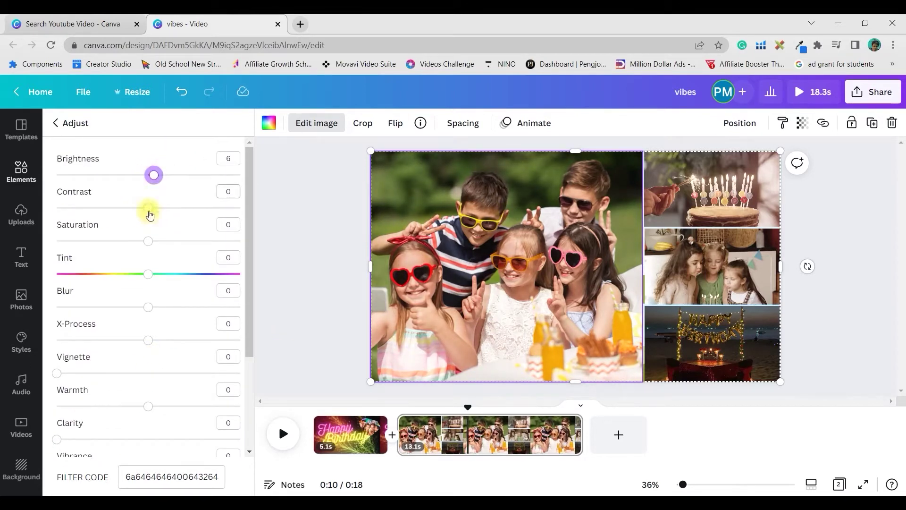
left_click_drag(148, 208, 163, 208)
left_click_drag(148, 241, 170, 245)
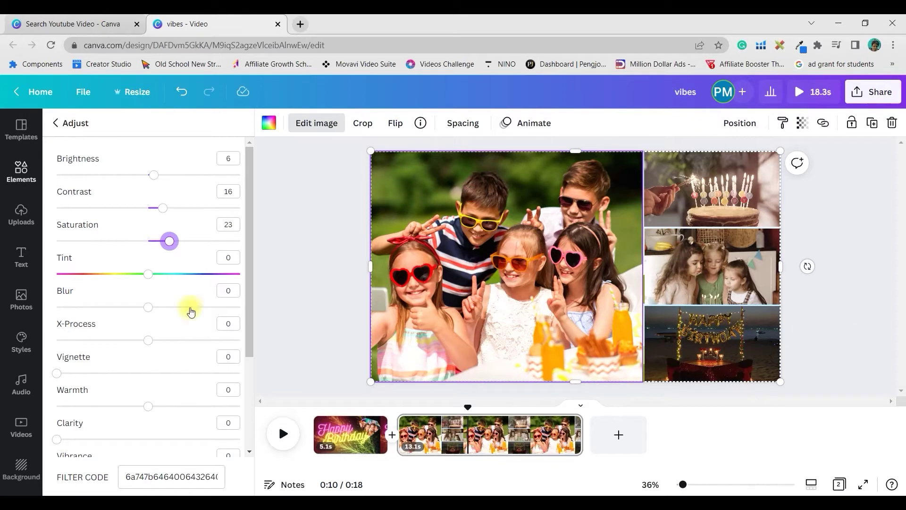
Set the sunglasses photo's tint to -41 and warmth to 10, and close the image adjustments
left_click_drag(143, 280, 110, 275)
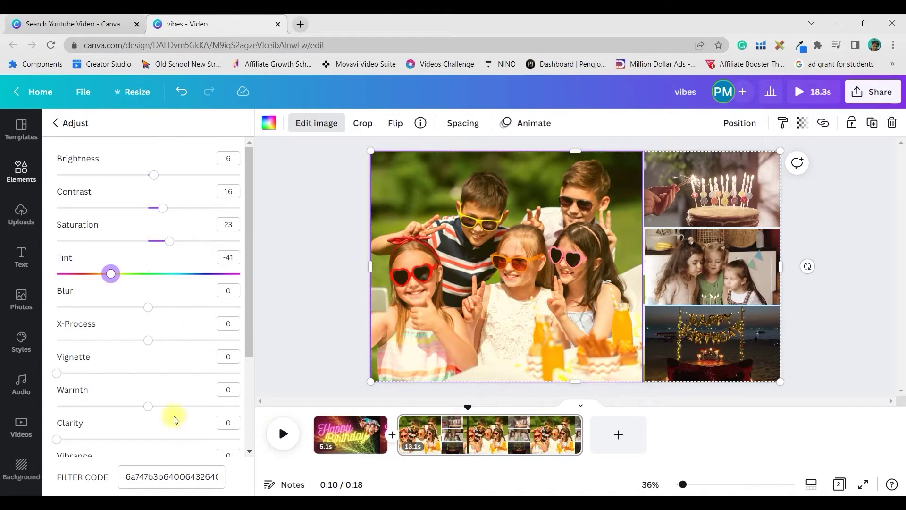
left_click(152, 407)
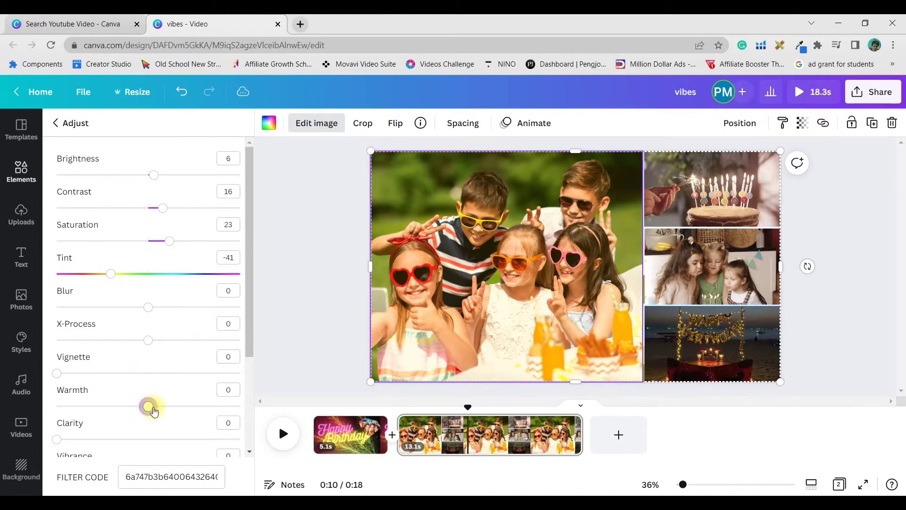
left_click_drag(154, 410, 158, 406)
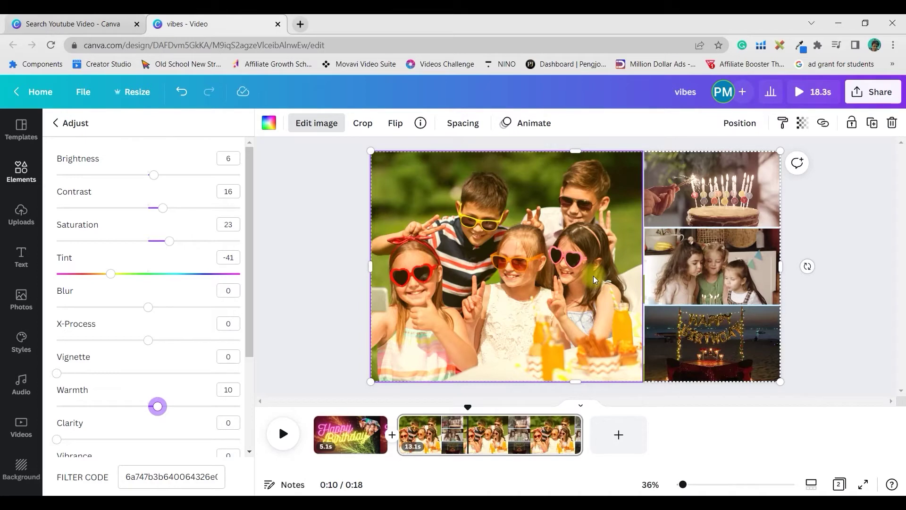
key("Escape")
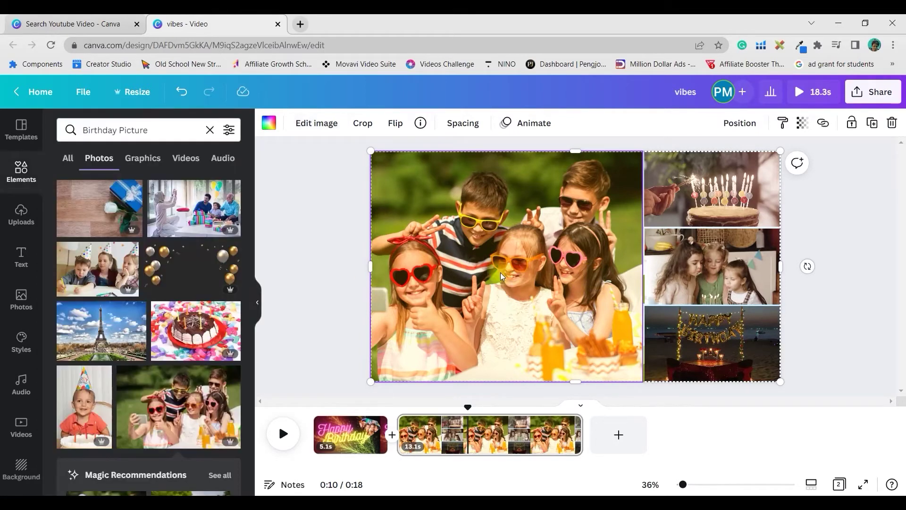
Open the sunglasses photo's full image adjustments and select its entire filter code
left_click(315, 123)
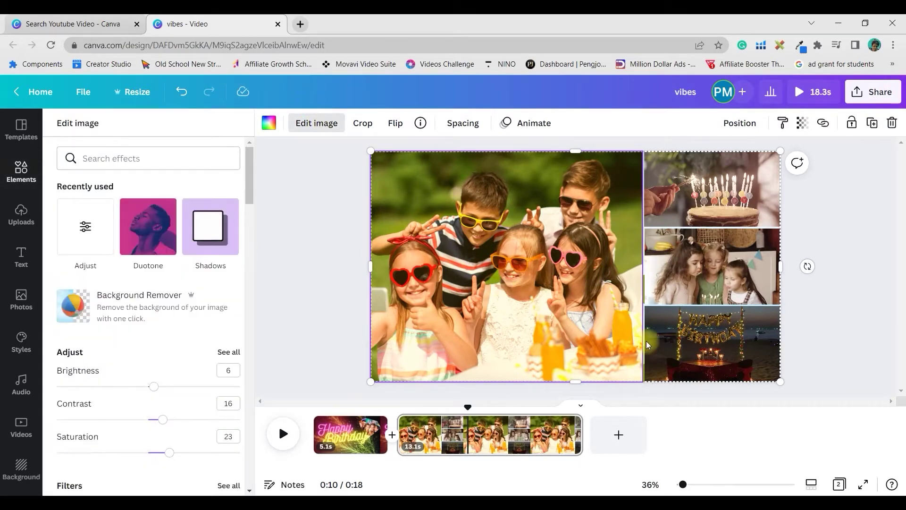
scroll(228, 332, "down", 1)
left_click(229, 293)
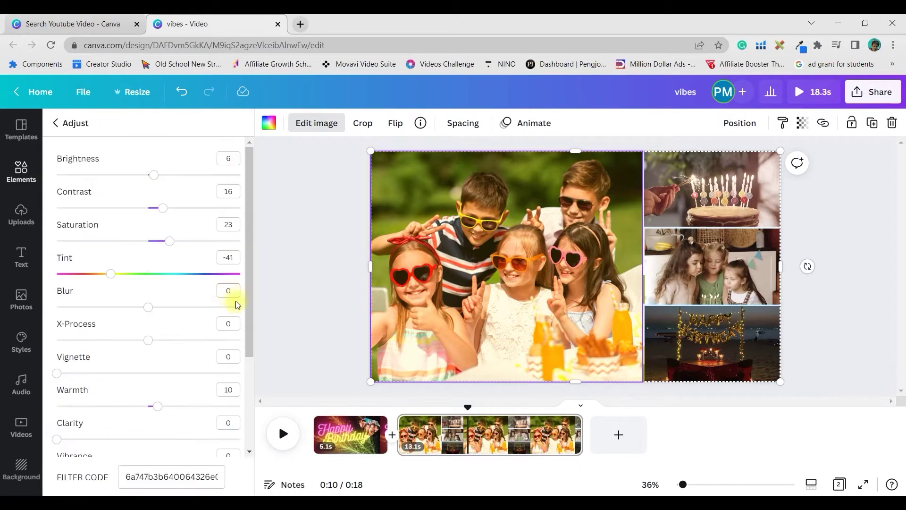
left_click_drag(128, 478, 249, 493)
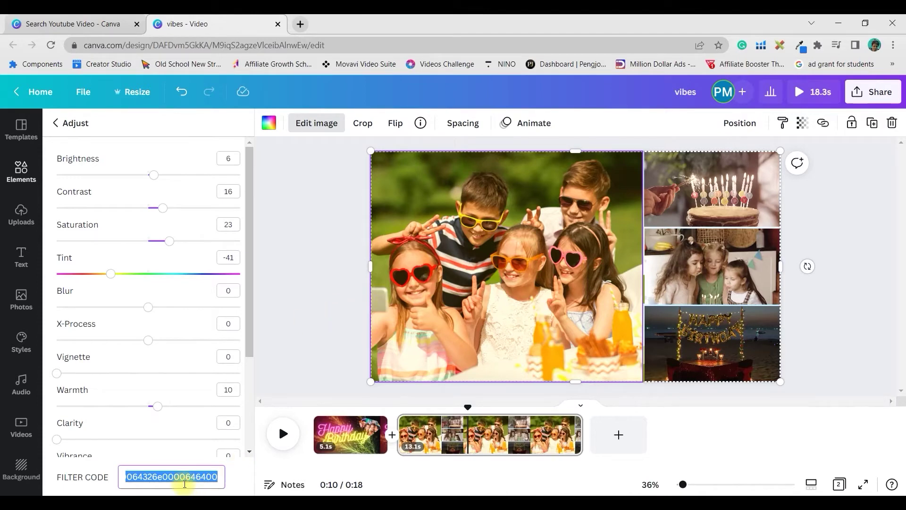
Open the collage's grid spacing setting
left_click(463, 122)
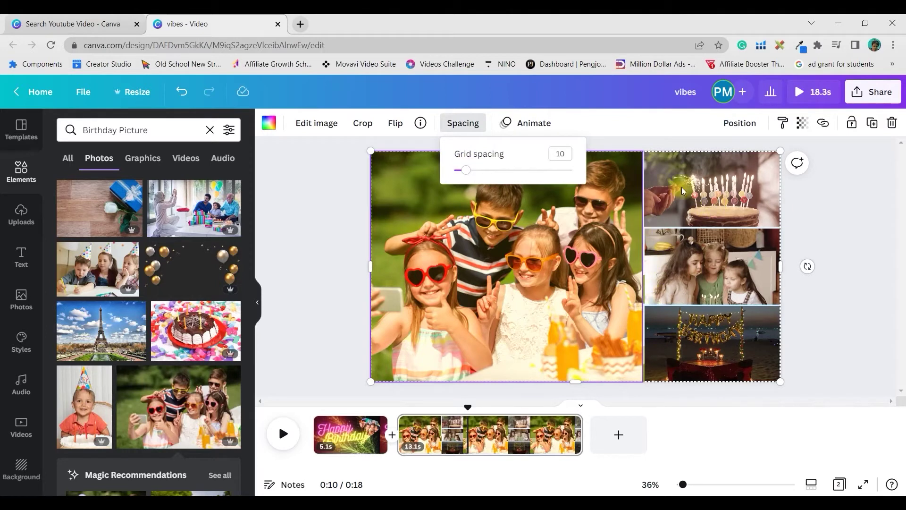
left_click(558, 155)
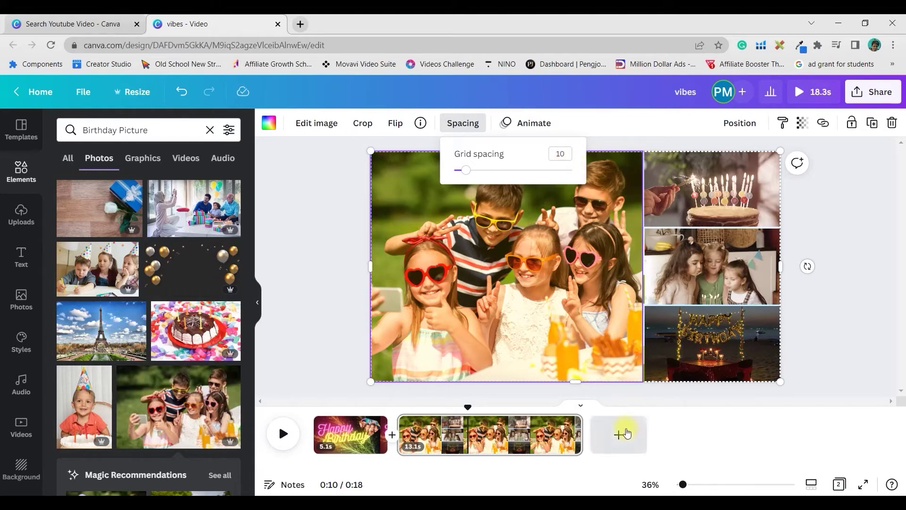
Try flipping the sunglasses photo horizontally and vertically, and restore its original orientation
left_click(390, 127)
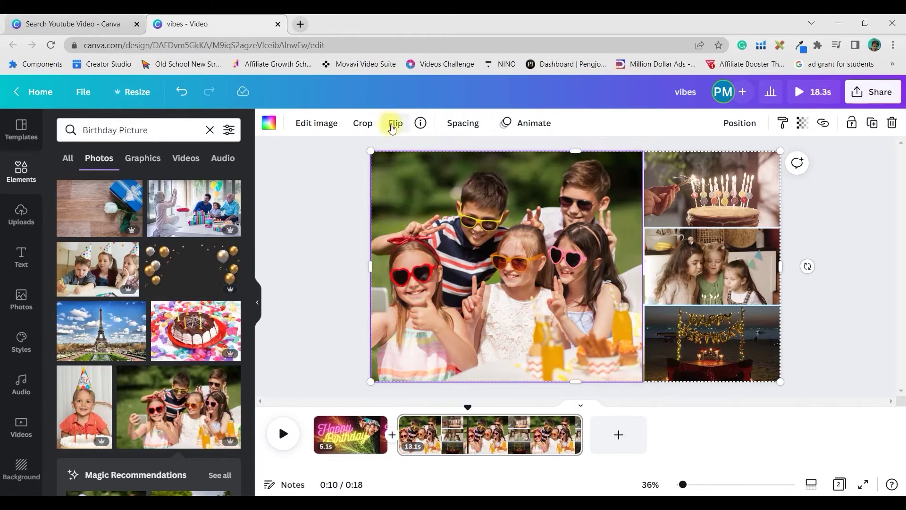
left_click(394, 125)
left_click(424, 152)
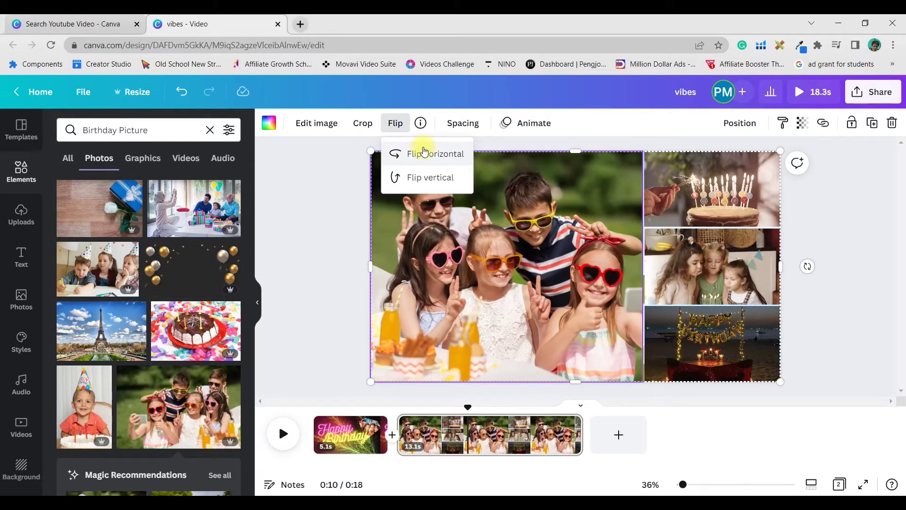
left_click(427, 178)
left_click(430, 178)
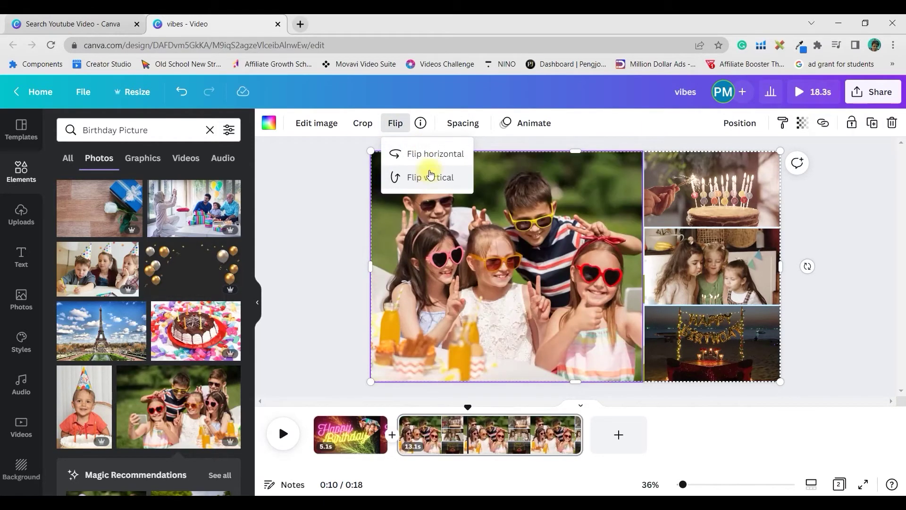
left_click(431, 154)
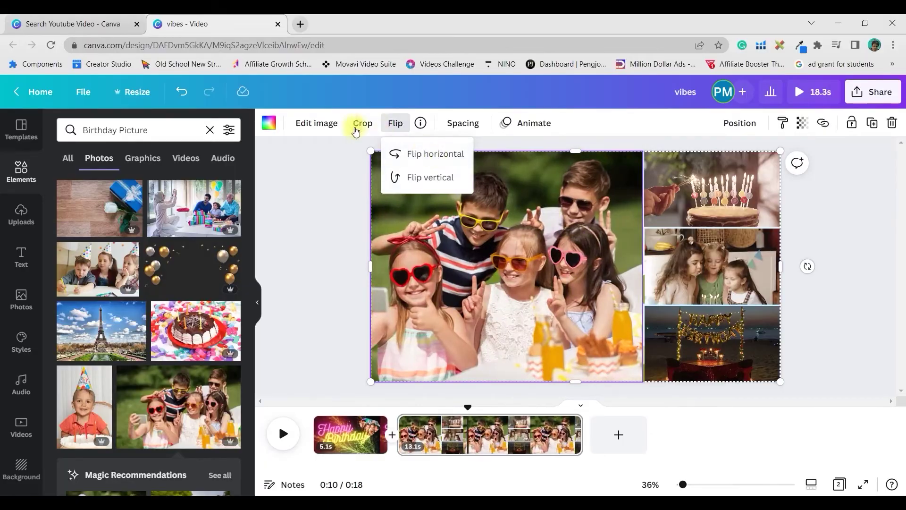
left_click(381, 127)
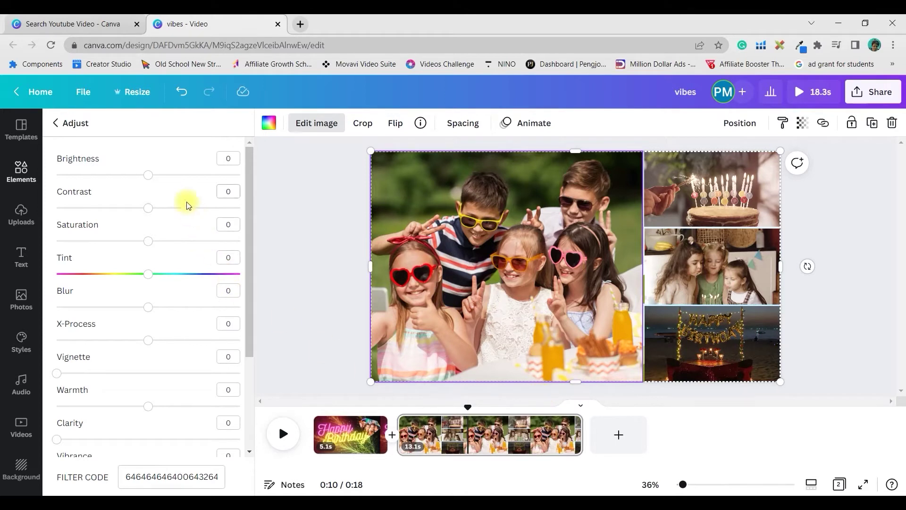
Set the sunglasses photo's brightness to 6, contrast to 20 and saturation to 30
left_click_drag(150, 176, 155, 178)
left_click_drag(148, 210, 167, 208)
left_click_drag(149, 241, 175, 242)
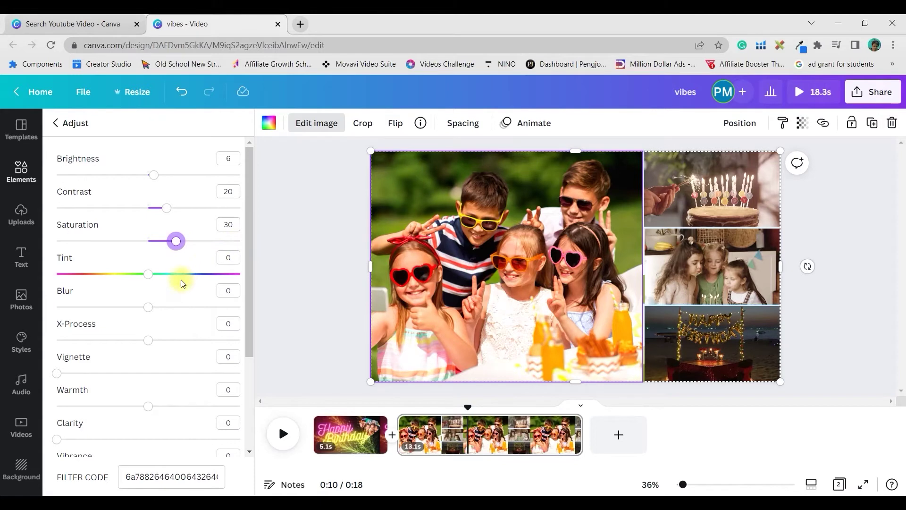
Set the sunglasses photo's tint to -53 and warmth to 10, and select its filter code
left_click_drag(146, 273, 100, 273)
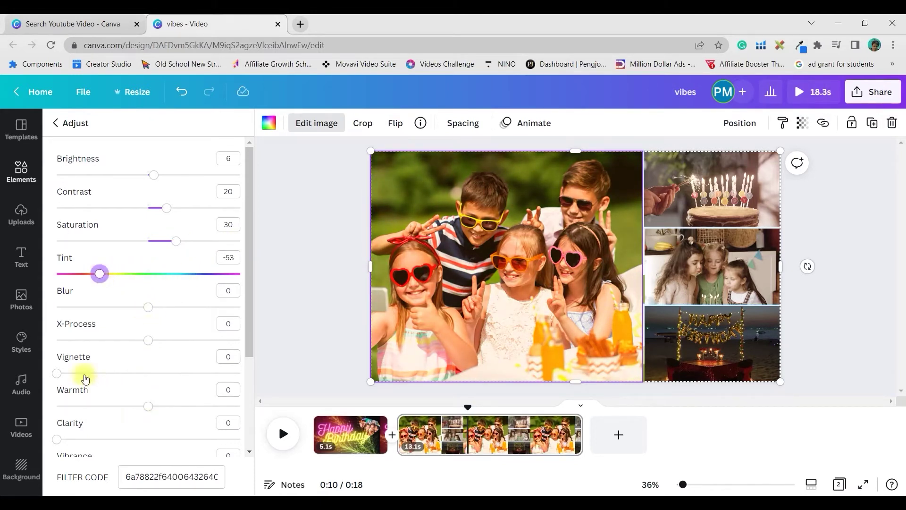
left_click_drag(147, 408, 157, 408)
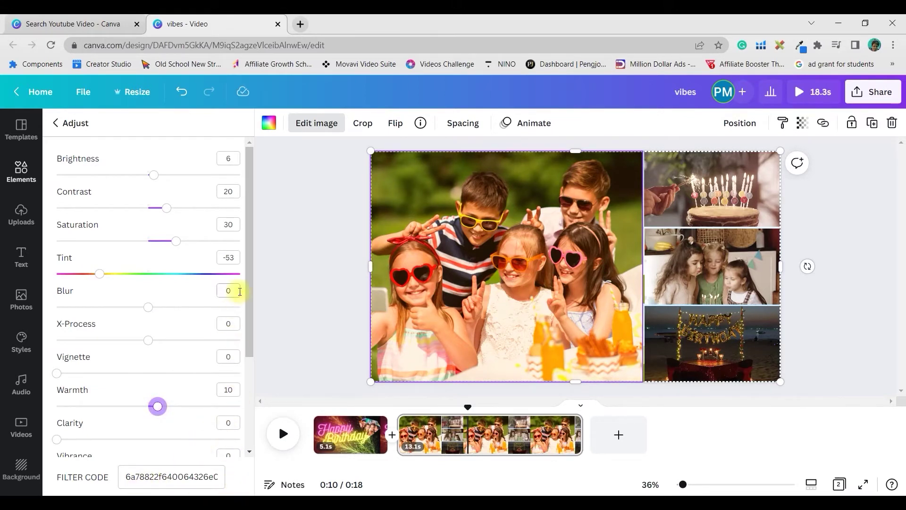
left_click_drag(124, 477, 244, 491)
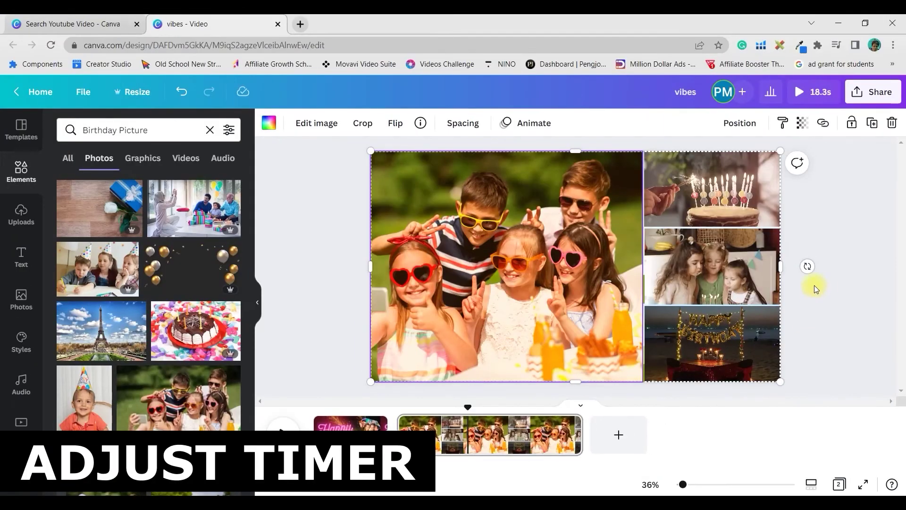
Trim the end of the candle cake video in the grid's upper small cell to a 7.9-second length
left_click(819, 285)
left_click(743, 217)
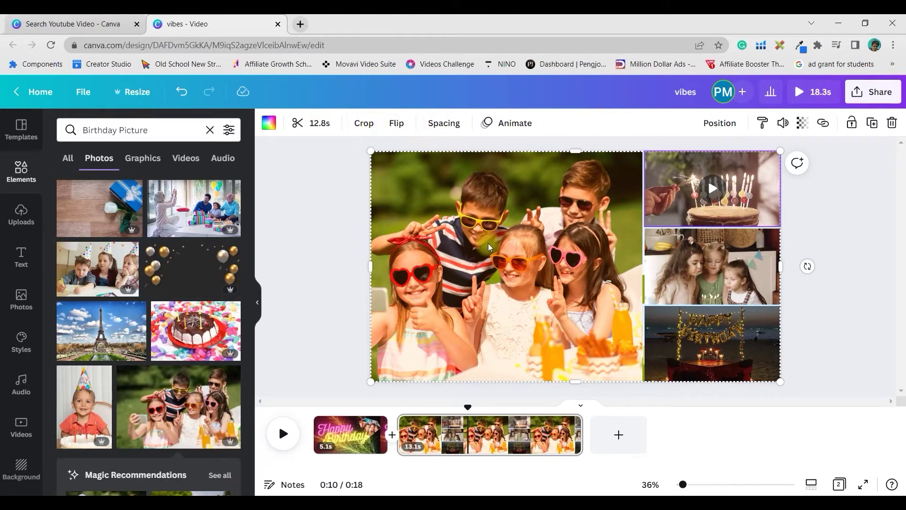
left_click(317, 124)
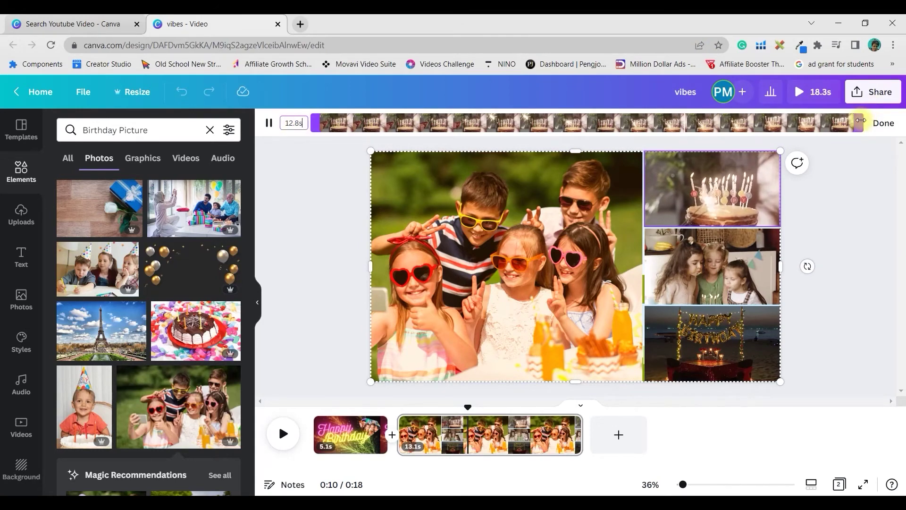
left_click_drag(860, 123, 655, 133)
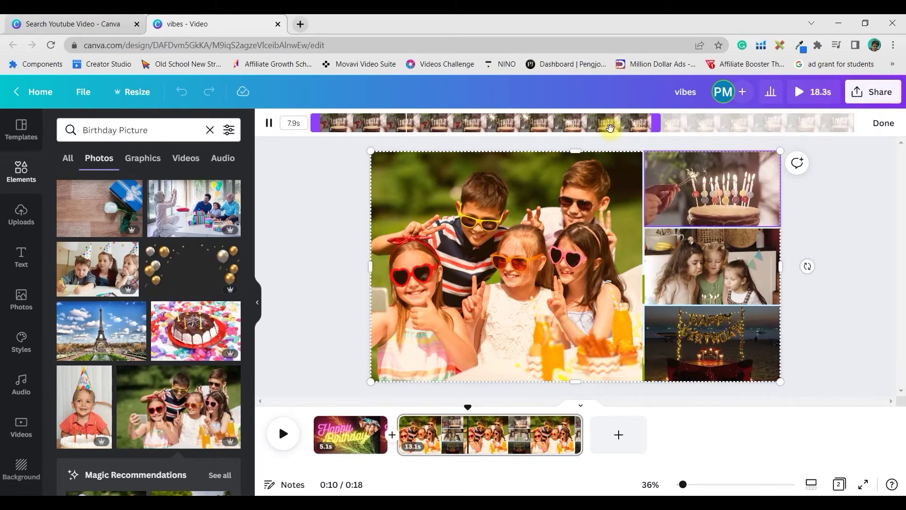
left_click(883, 123)
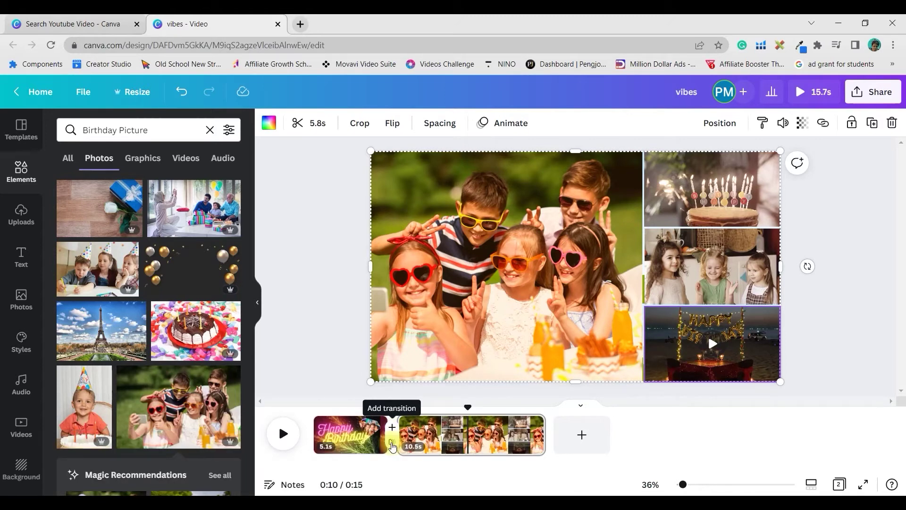
Add a Dissolve transition between the first two pages, and replace it with a Circle Wipe in the Out direction
left_click(392, 445)
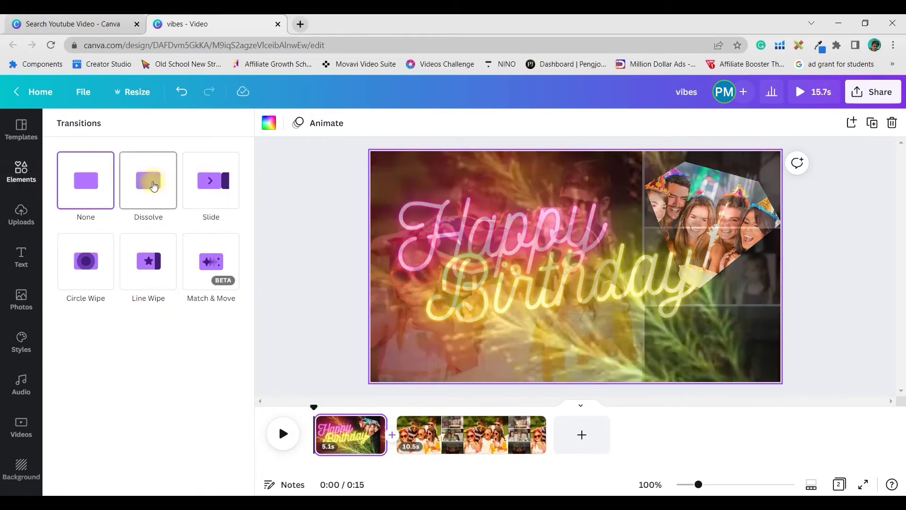
left_click(156, 187)
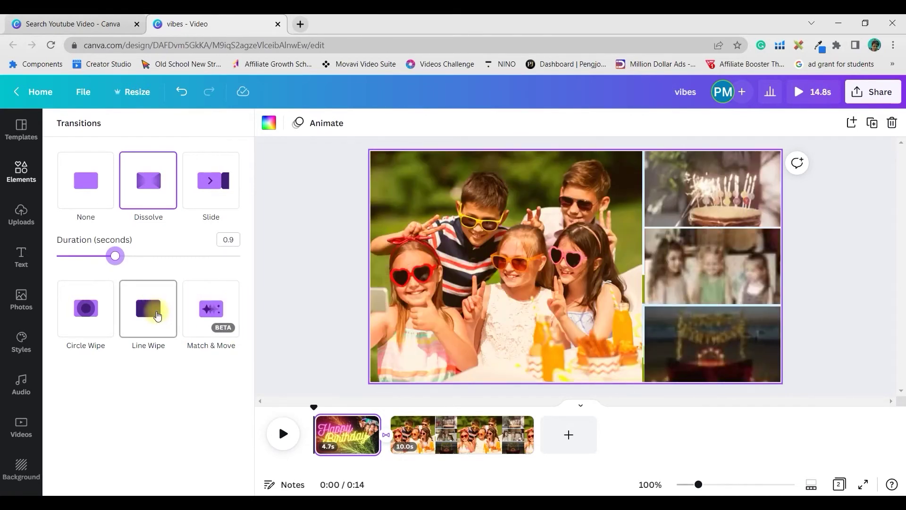
left_click(82, 307)
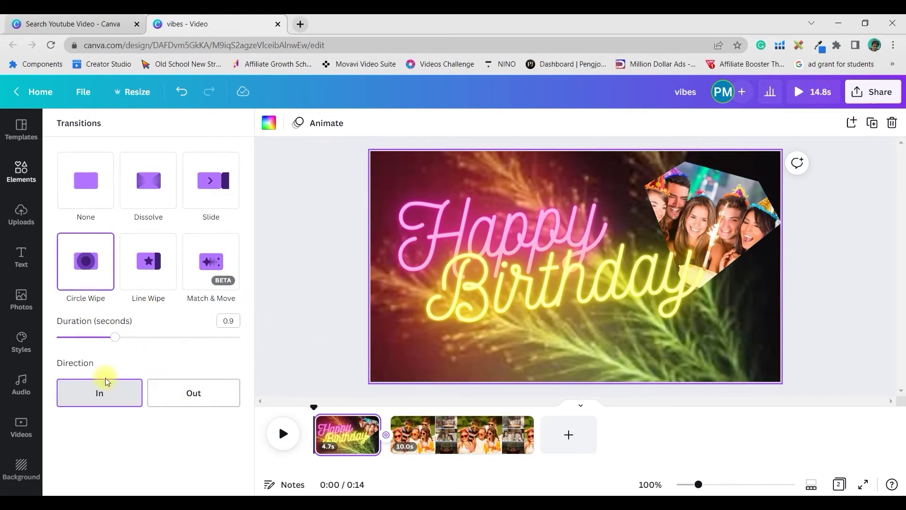
left_click(203, 401)
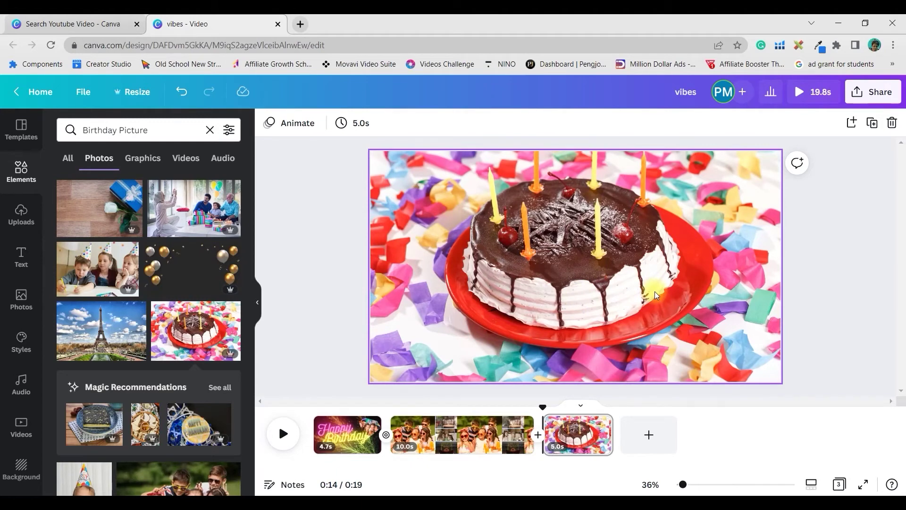
Insert a blank page before the cake photo page and set its timing to 0.3 seconds
left_click(538, 430)
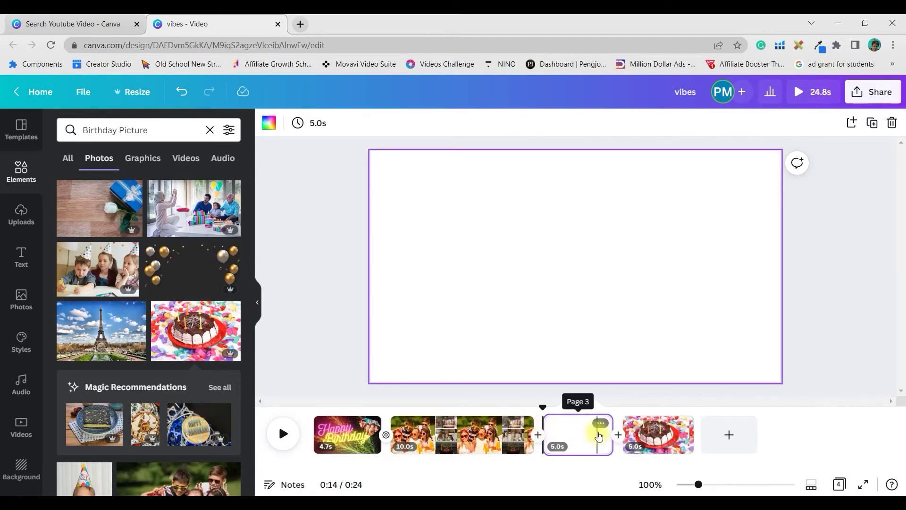
left_click(320, 124)
left_click(415, 157)
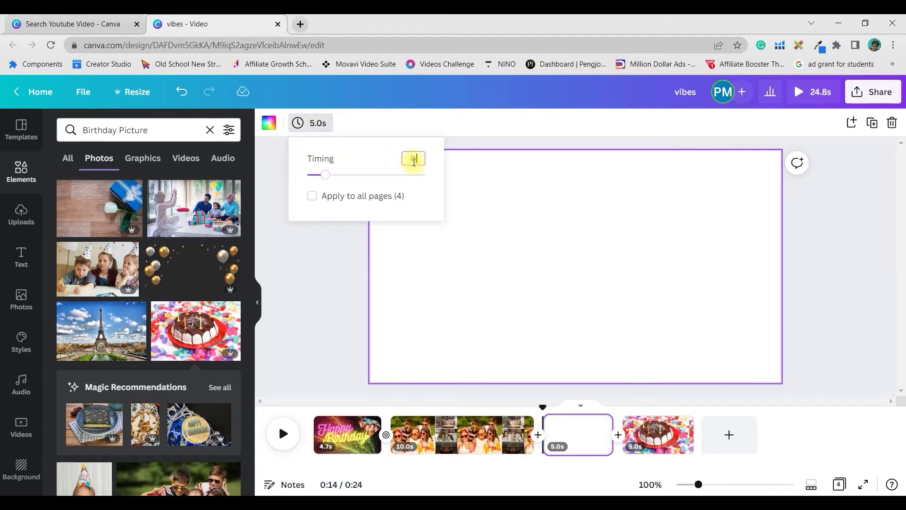
left_click(465, 241)
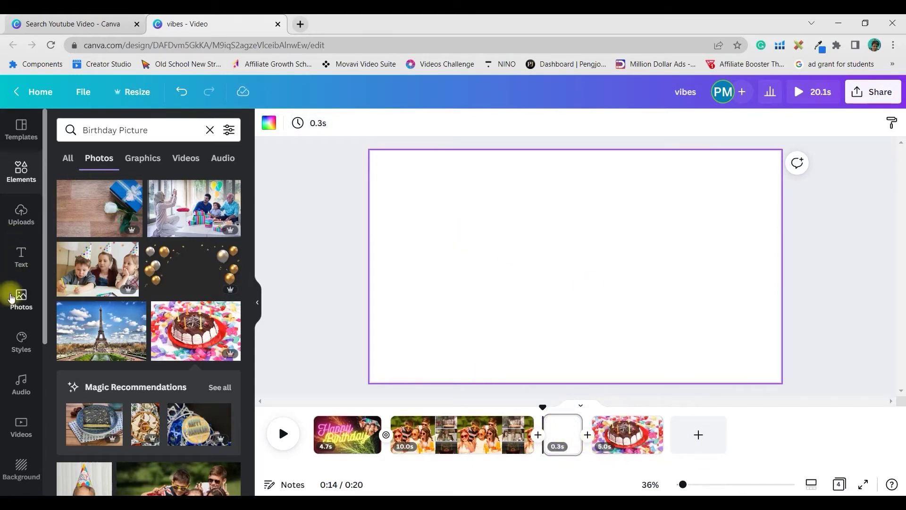
Search the templates for "YouTube intro"
left_click(21, 167)
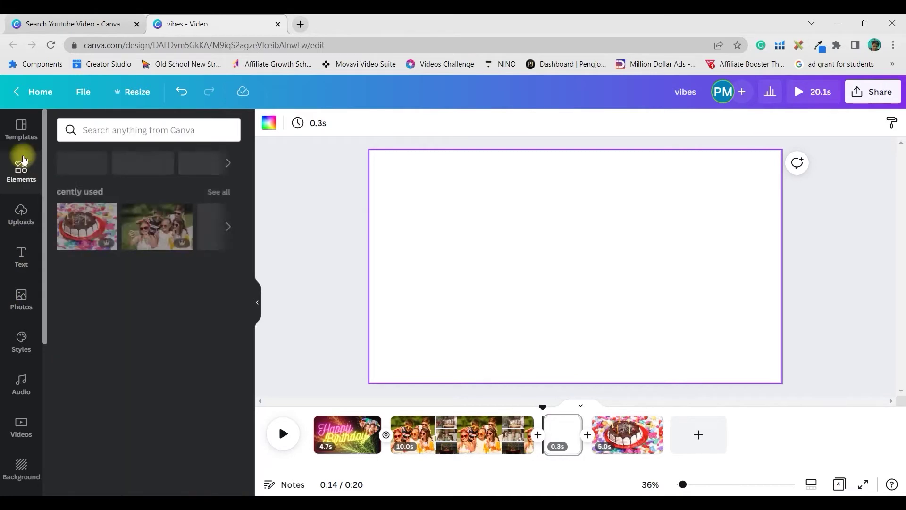
left_click(95, 132)
type("YouTube Video")
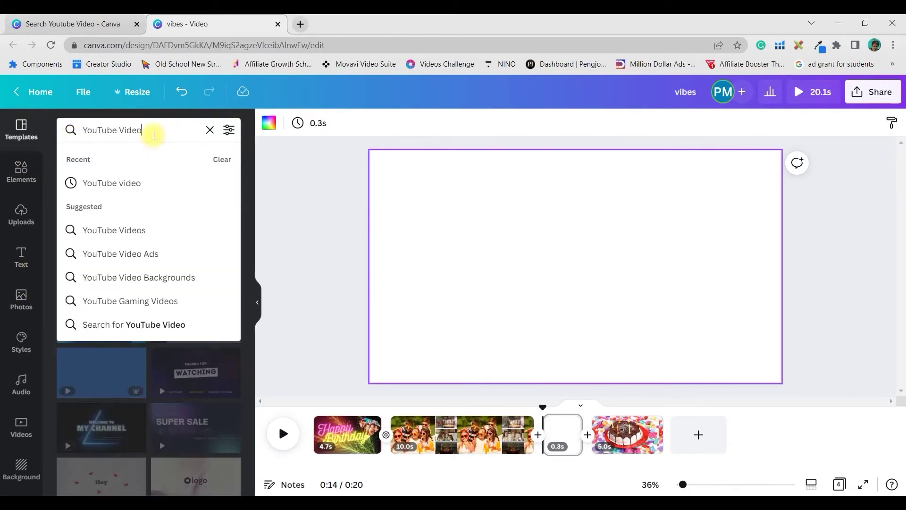
key("BackSpace")
key("BackSpace")
type("intro")
key("Return")
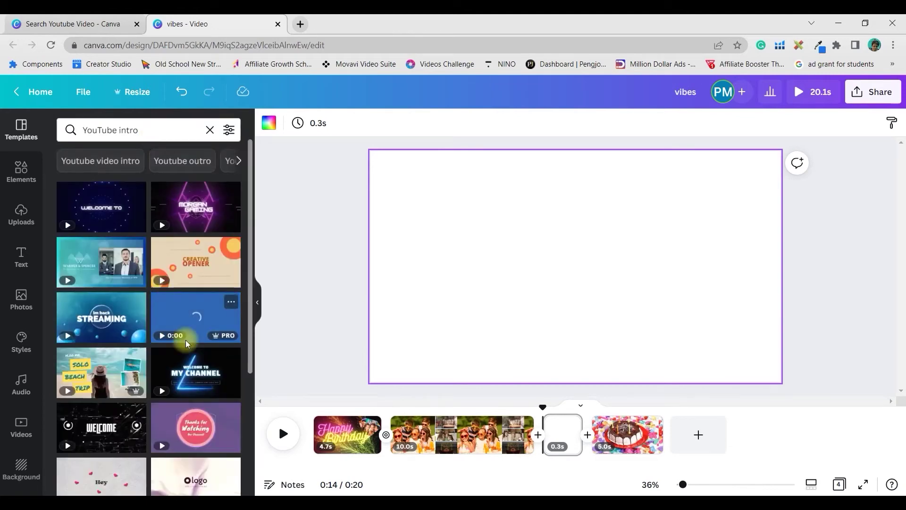
Apply the "Creative Music Channel" intro template to the blank third page
scroll(187, 354, "down", 4)
scroll(188, 367, "down", 10)
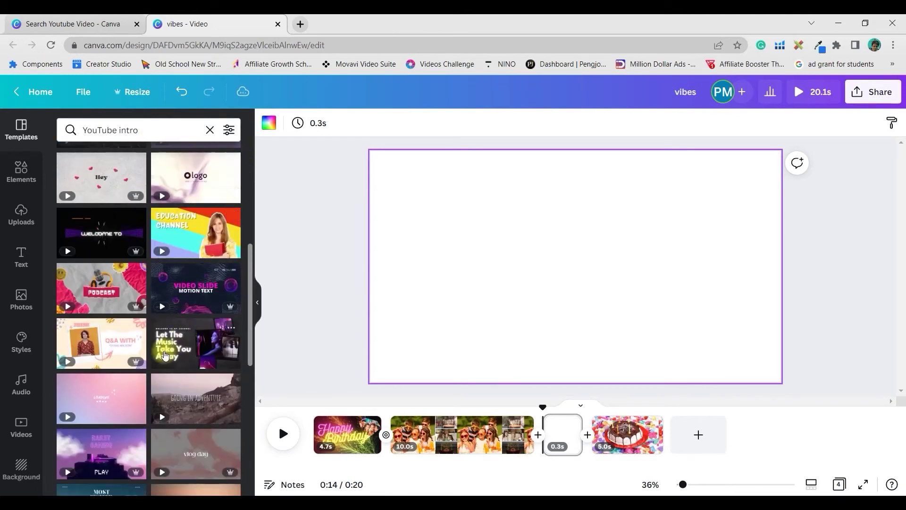
scroll(156, 357, "down", 5)
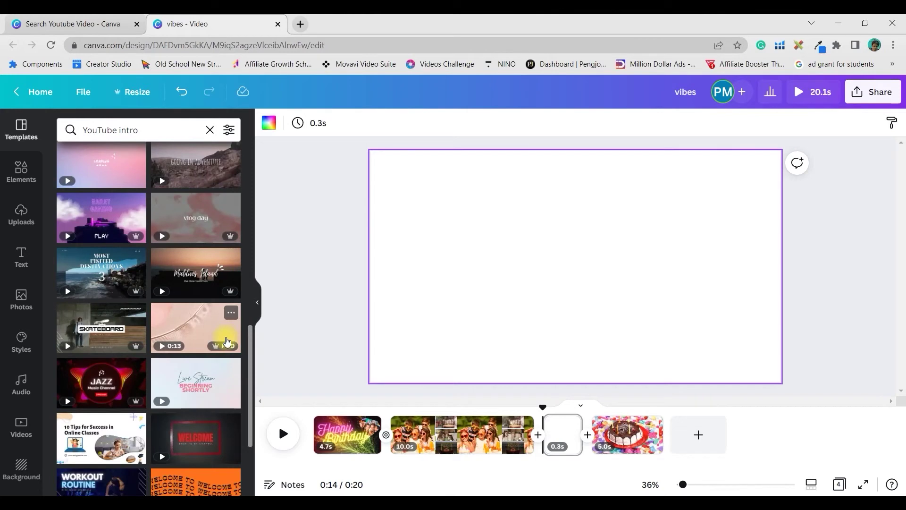
scroll(125, 276, "up", 1)
left_click(114, 230)
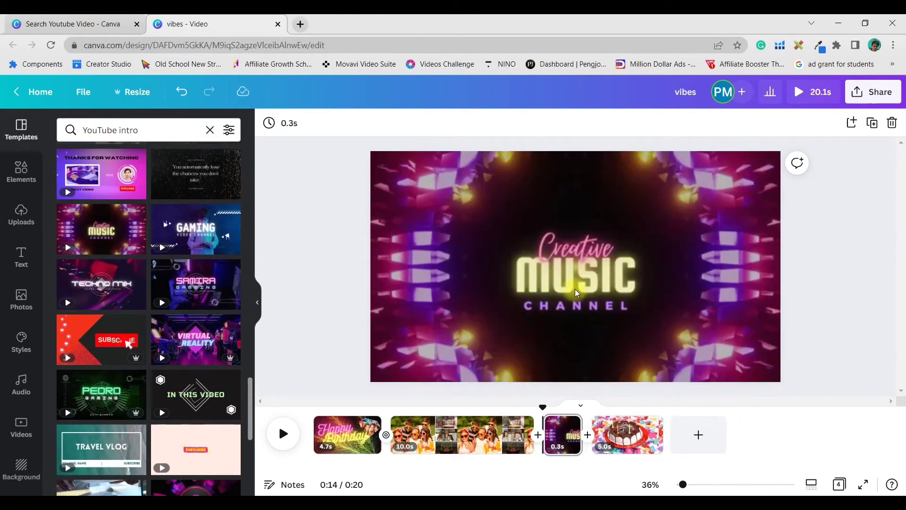
Replace the intro template's three text lines with "let's", "DO" and "PARTY"
double_click(603, 307)
type("PARTY")
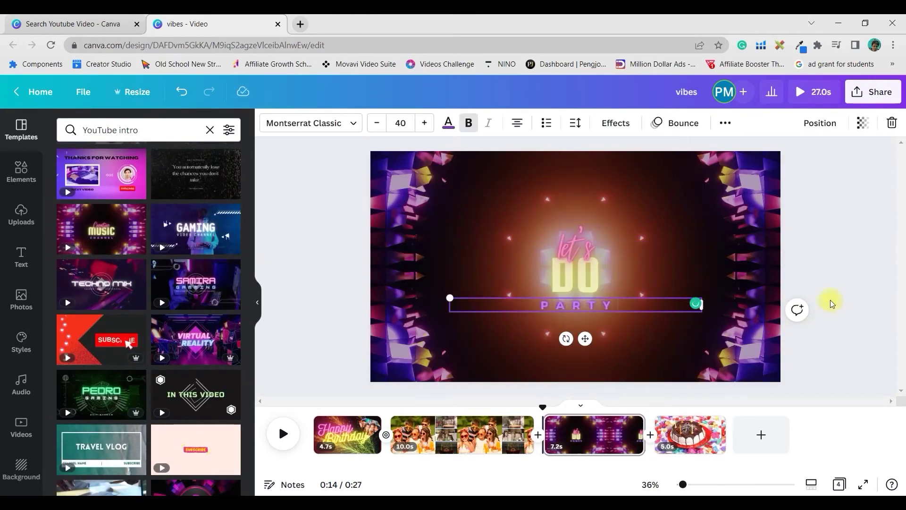
left_click(873, 282)
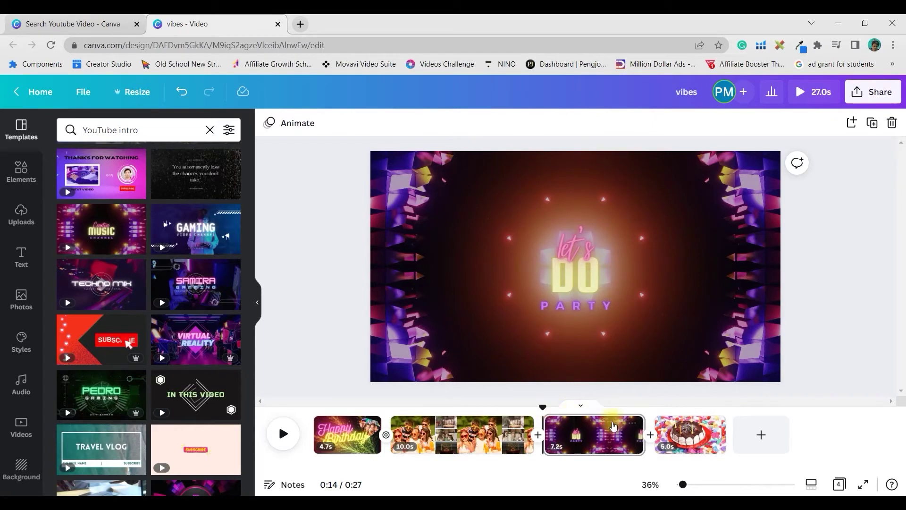
Trim the background video of the "let's DO PARTY" page to 0.5 seconds
left_click(712, 233)
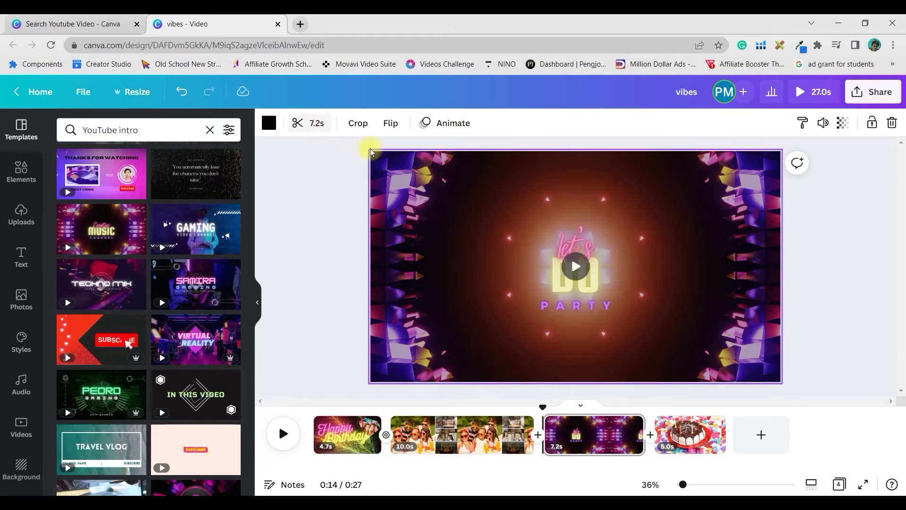
left_click(297, 123)
left_click_drag(322, 123, 471, 123)
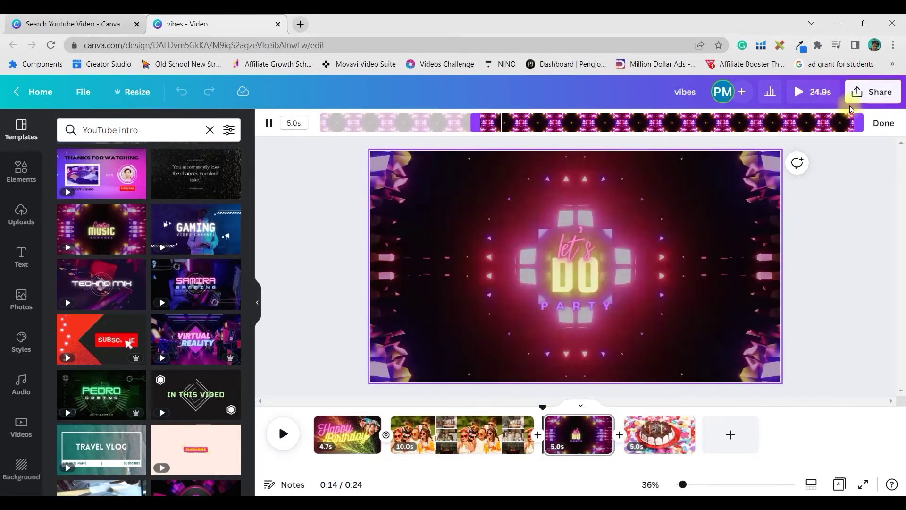
left_click_drag(862, 120, 517, 121)
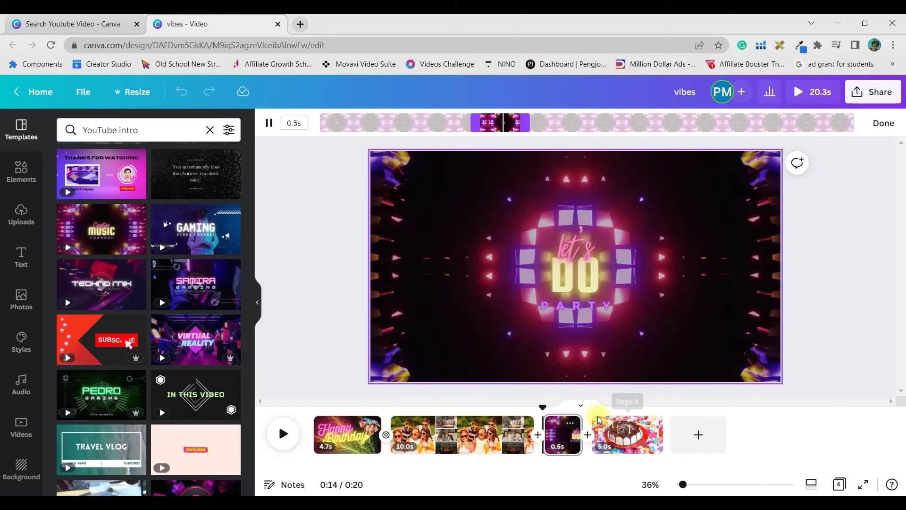
Preview the whole video in full screen and close the preview
key("ctrl+alt+p")
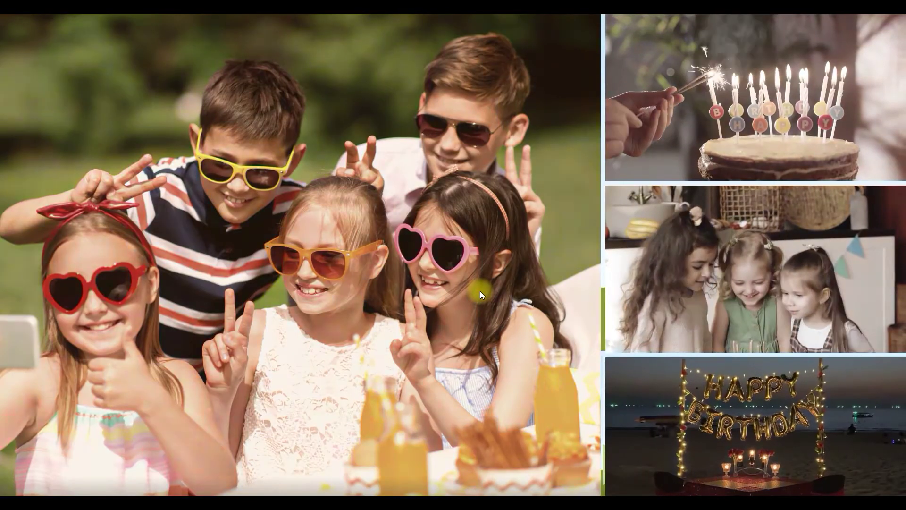
left_click(480, 290)
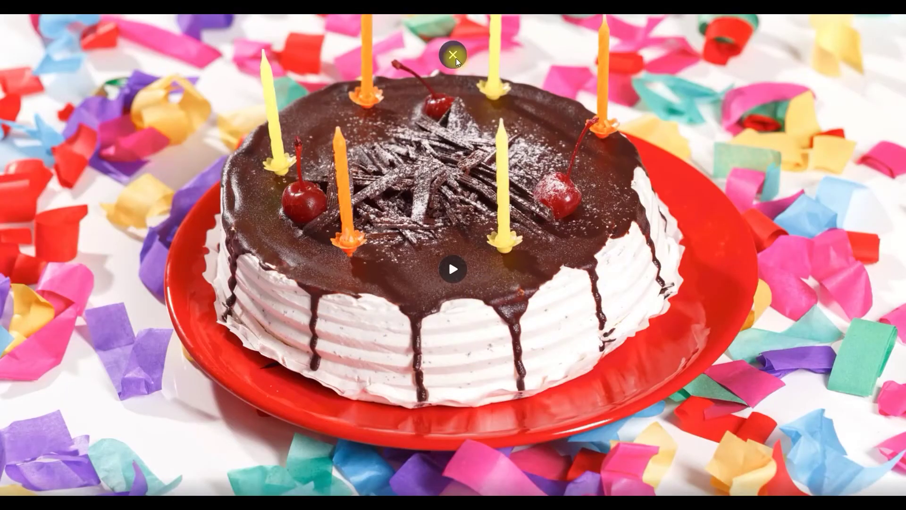
left_click(453, 55)
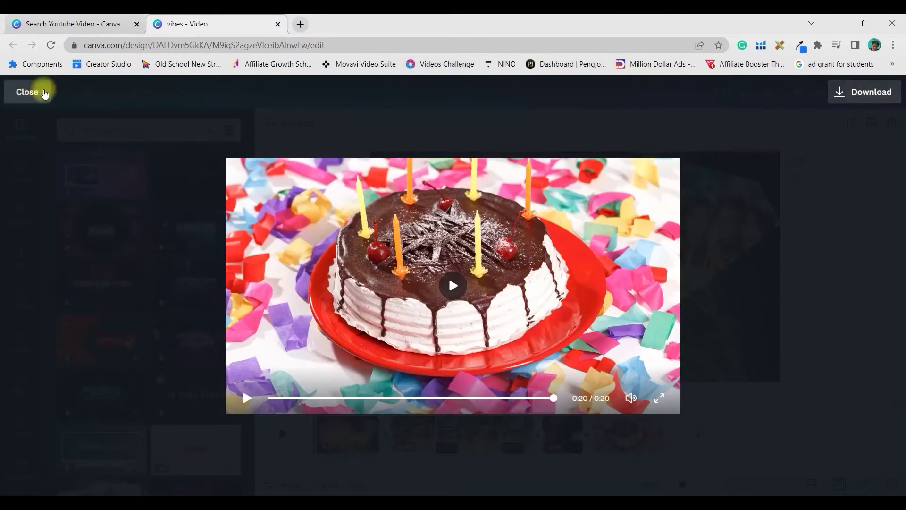
left_click(28, 92)
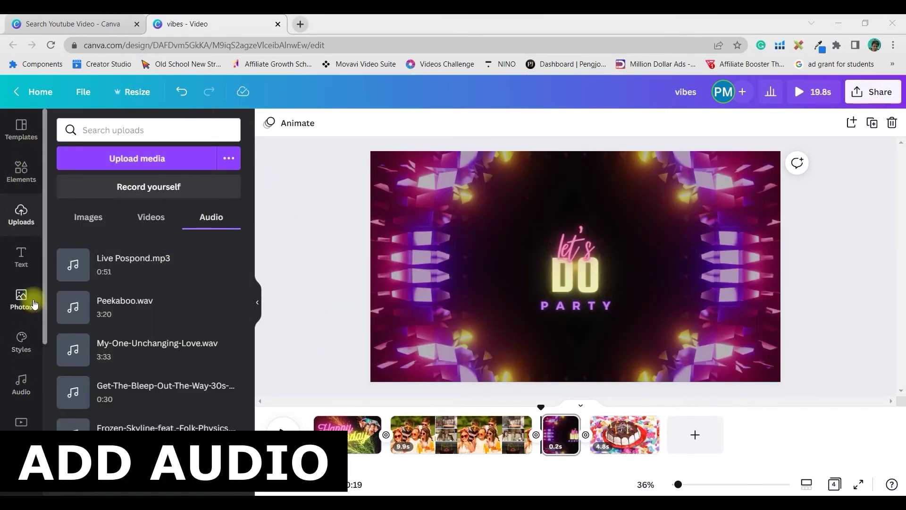
Browse the audio results for "Happy" among the elements
left_click(20, 180)
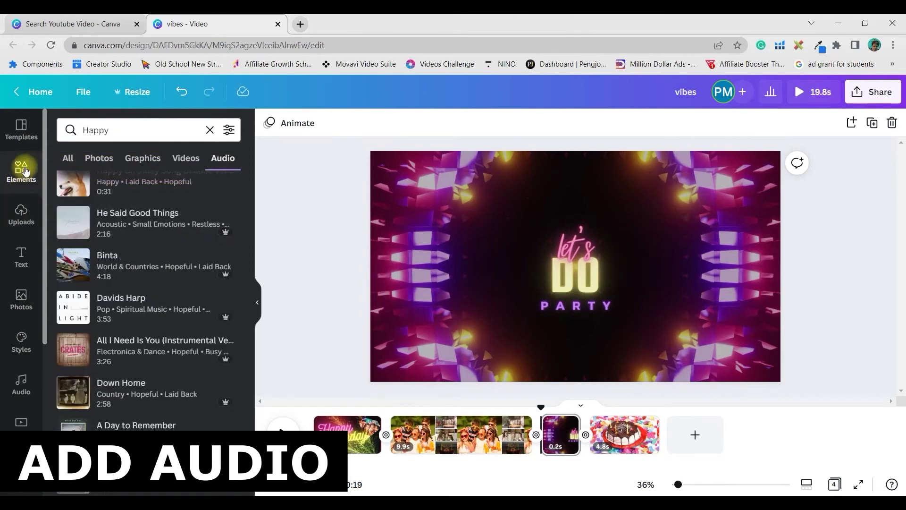
left_click_drag(121, 132, 72, 129)
key("Escape")
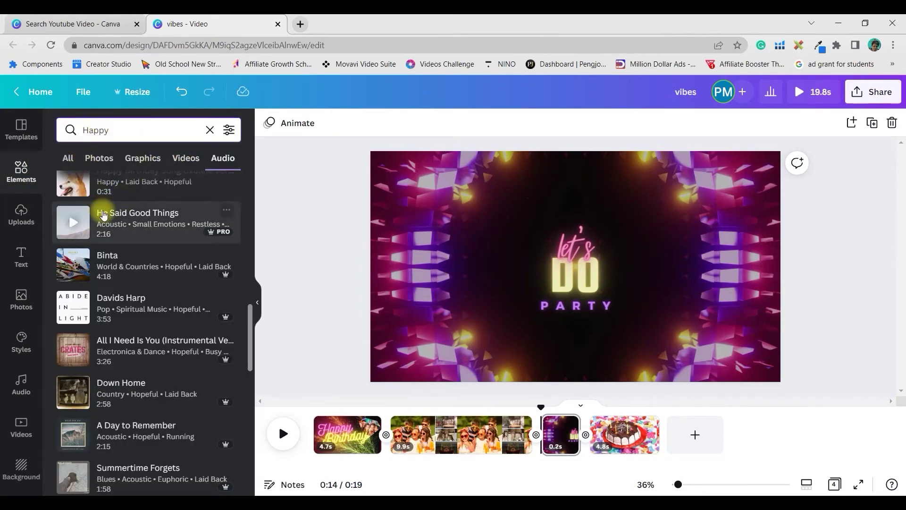
scroll(87, 207, "up", 5)
left_click(67, 159)
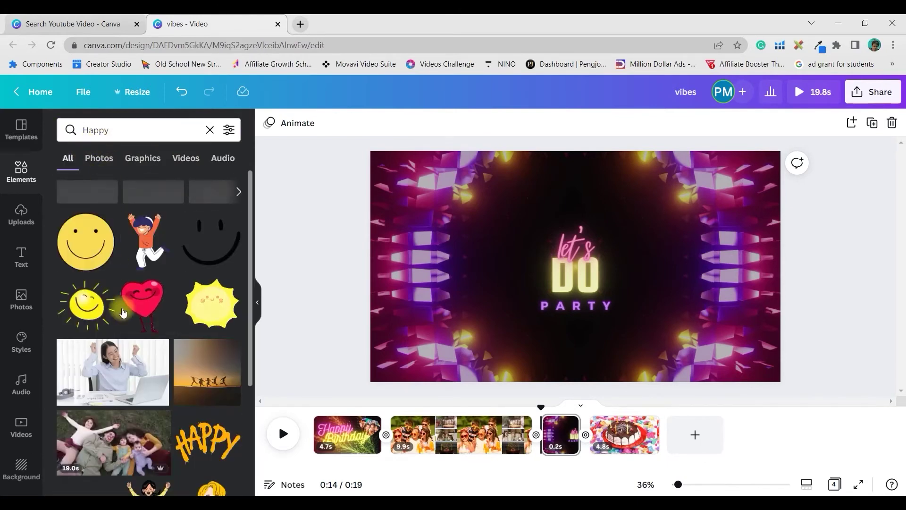
left_click(225, 158)
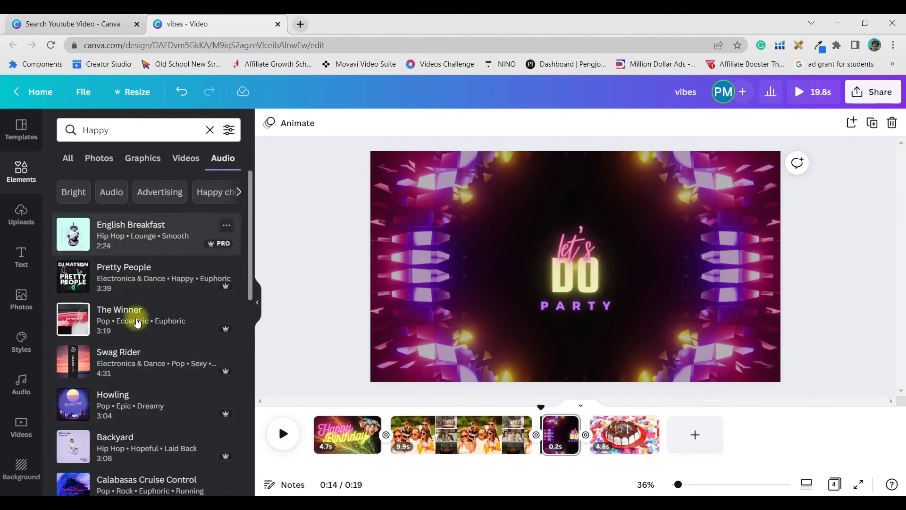
scroll(156, 378, "down", 4)
scroll(148, 232, "up", 5)
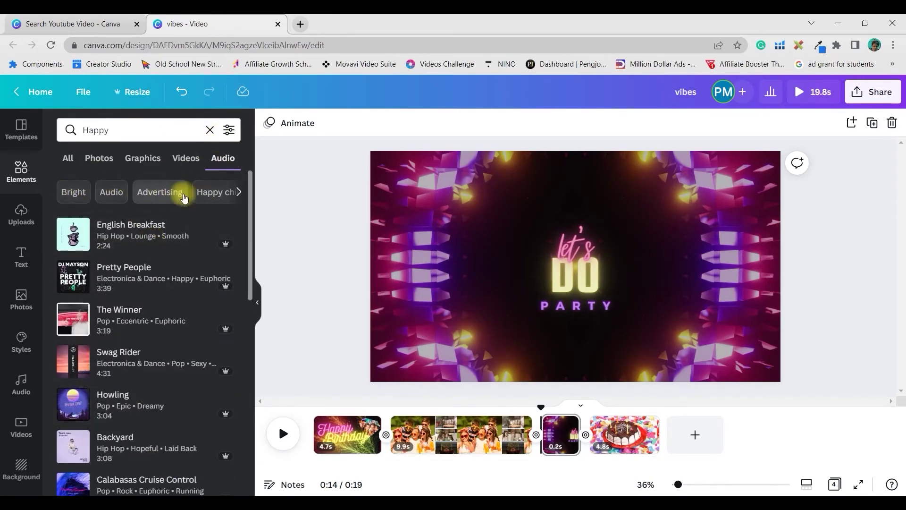
Narrow the audio results to "Solo instruments", add "Ukulele Song" to the timeline and remove it again
left_click(241, 194)
left_click(118, 192)
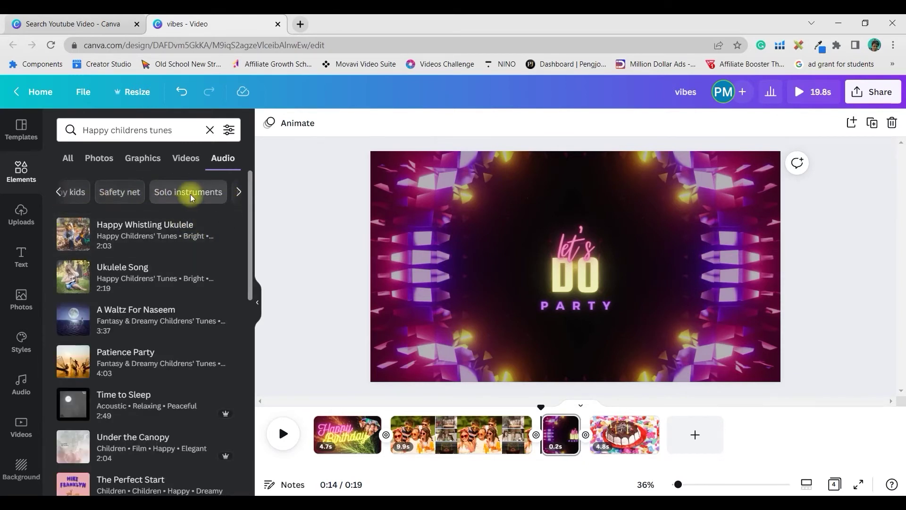
left_click(189, 201)
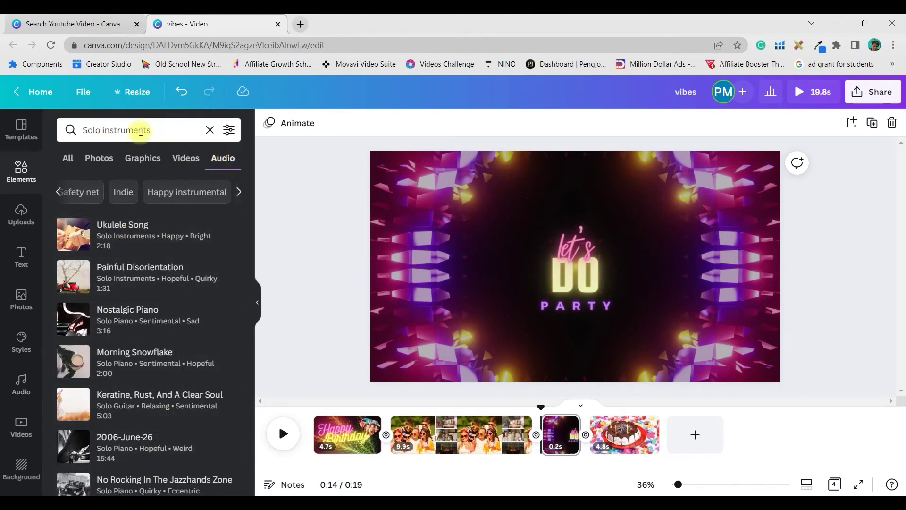
left_click_drag(122, 231, 406, 469)
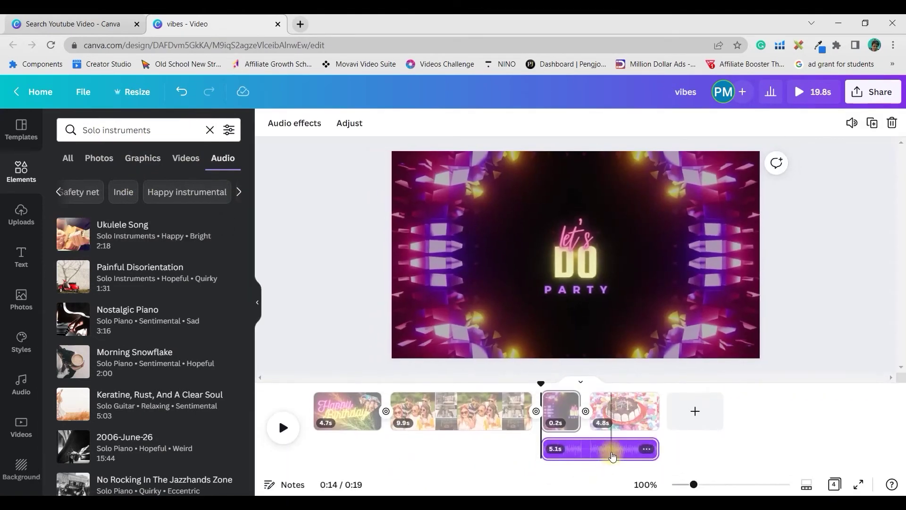
left_click_drag(610, 452, 21, 312)
Browse the audio library's categories and the tracks listed for "Peace"
left_click(18, 391)
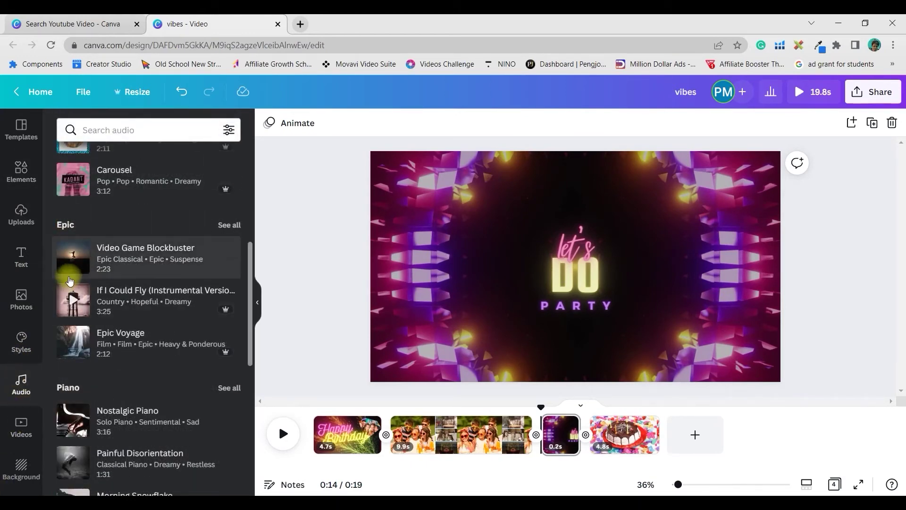
scroll(113, 217, "up", 6)
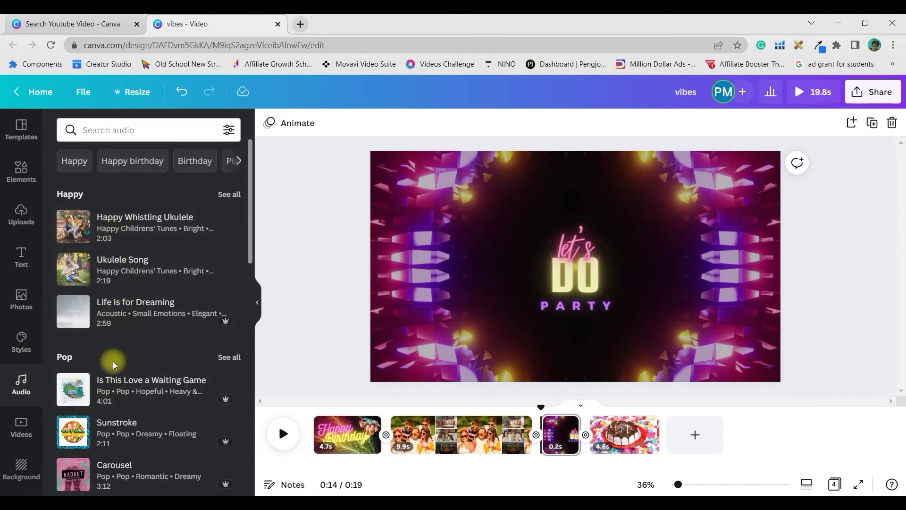
scroll(112, 377, "down", 8)
scroll(115, 400, "down", 4)
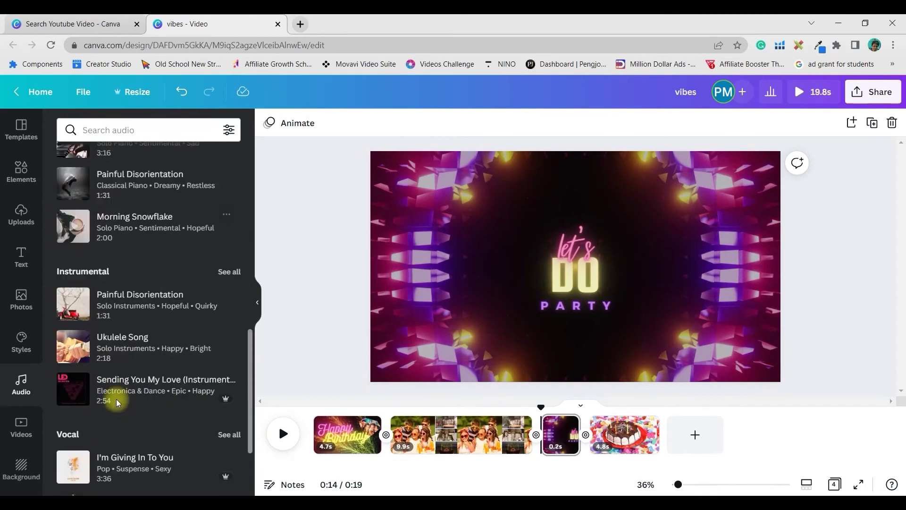
scroll(128, 339, "up", 12)
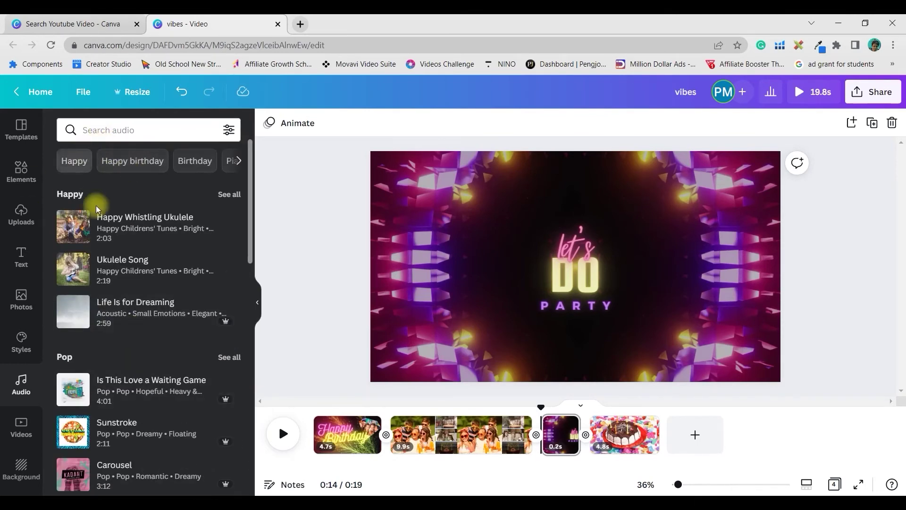
left_click(237, 161)
left_click(231, 162)
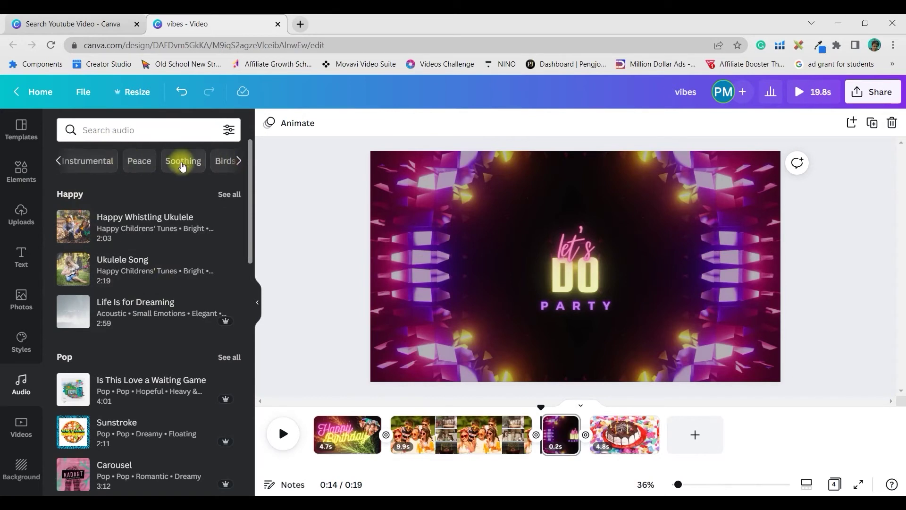
left_click(142, 161)
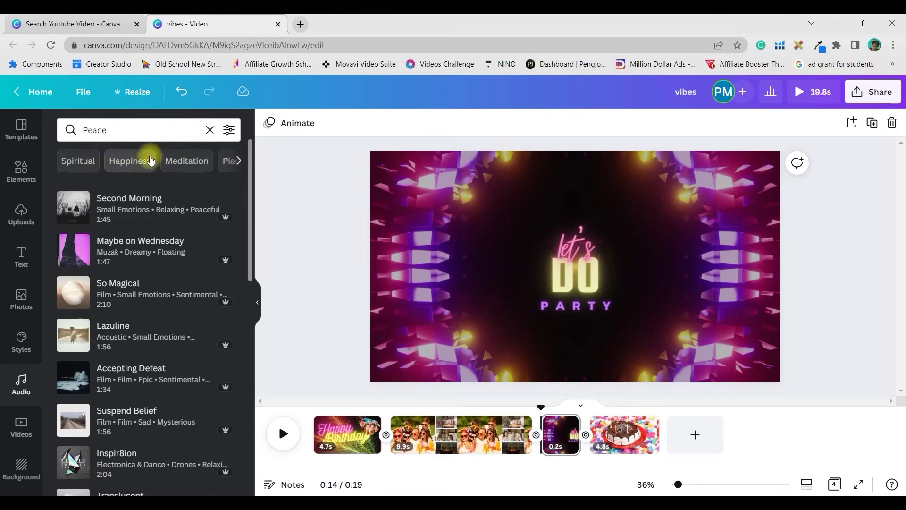
left_click(115, 128)
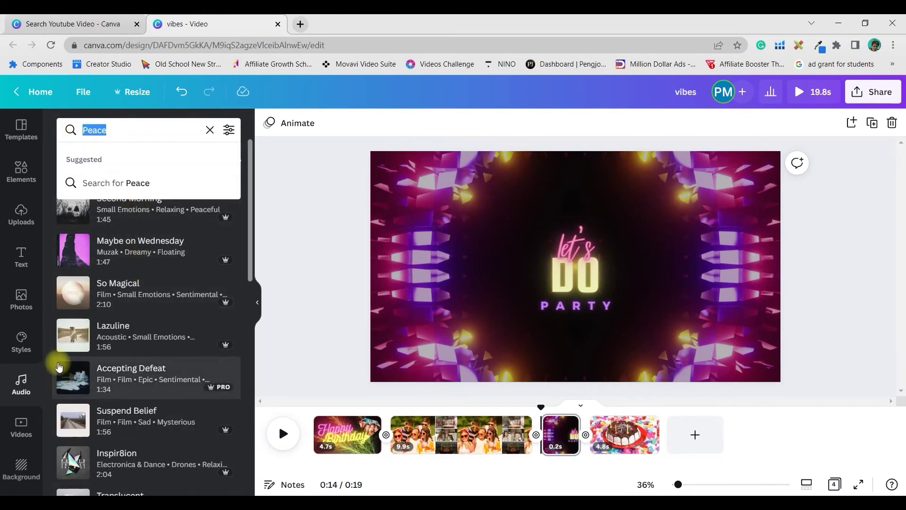
left_click(186, 125)
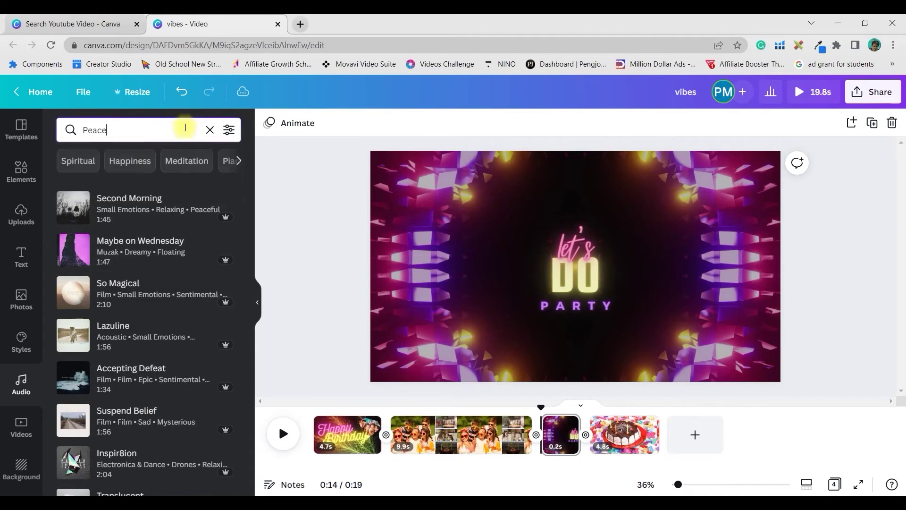
left_click(18, 383)
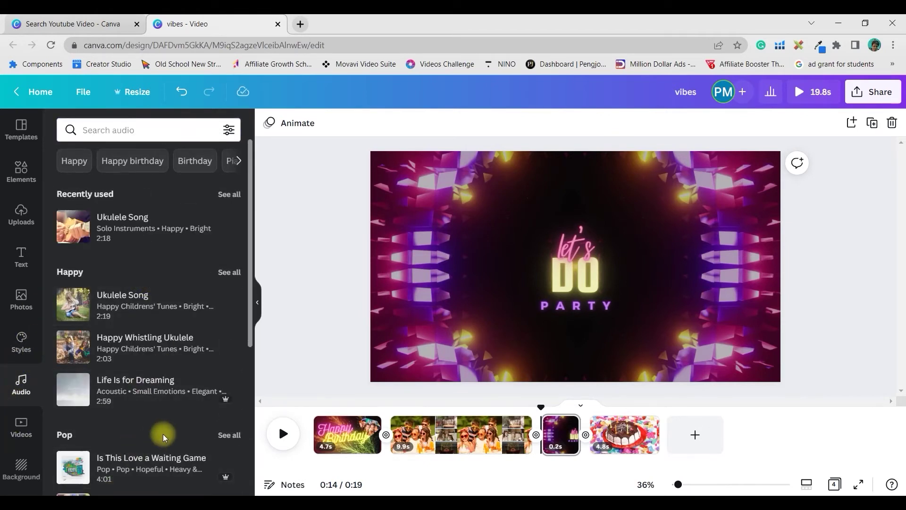
Add the uploaded audio "Live Pospond.mp3" to the timeline under the party intro and cake pages
left_click(19, 212)
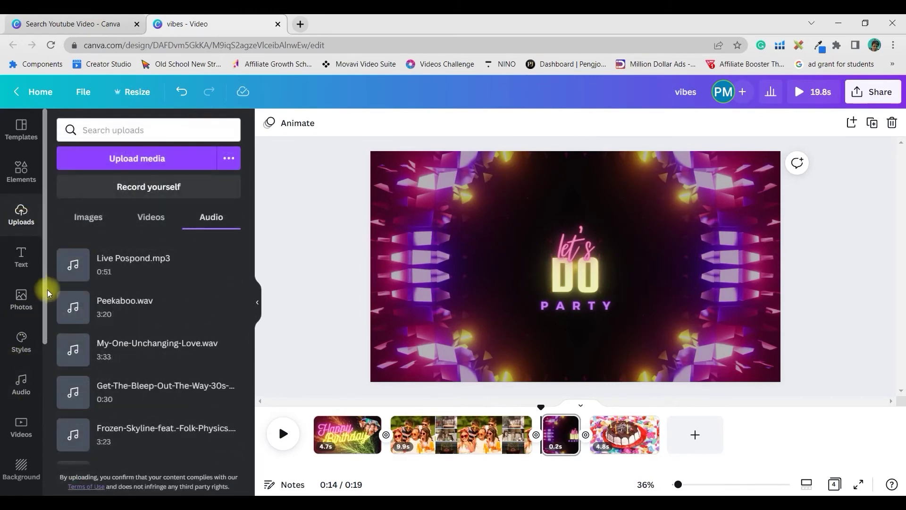
left_click(147, 165)
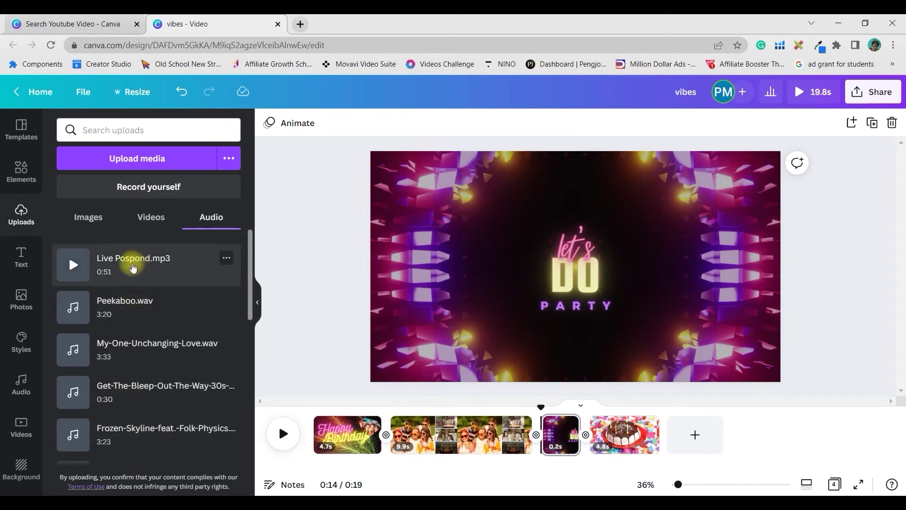
left_click_drag(132, 267, 387, 480)
Add the uploaded audio "Peekaboo.wav" from the start of the video and trim it to 14.7 seconds
left_click_drag(542, 380, 314, 382)
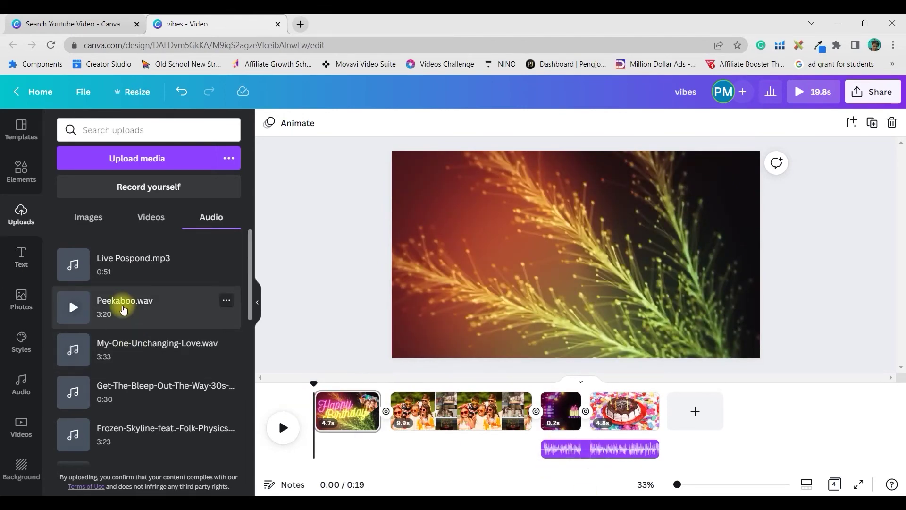
left_click_drag(123, 307, 482, 461)
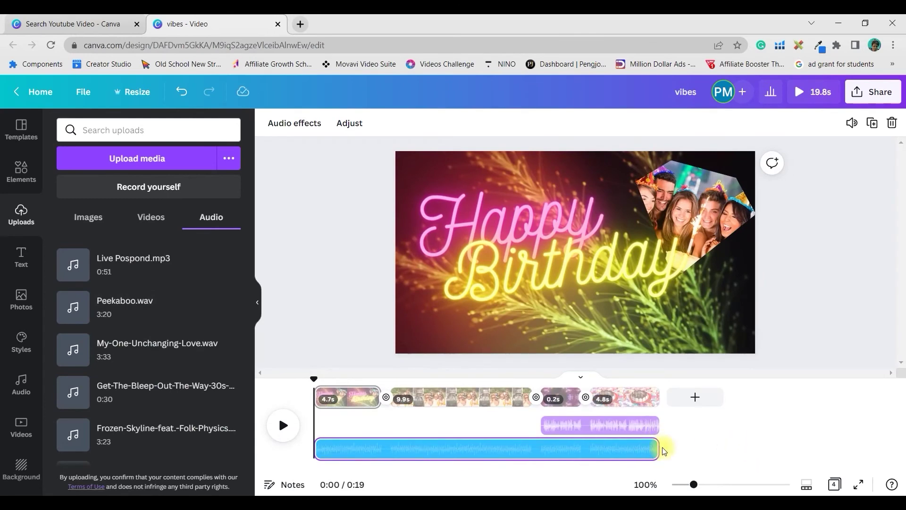
left_click_drag(657, 447, 547, 445)
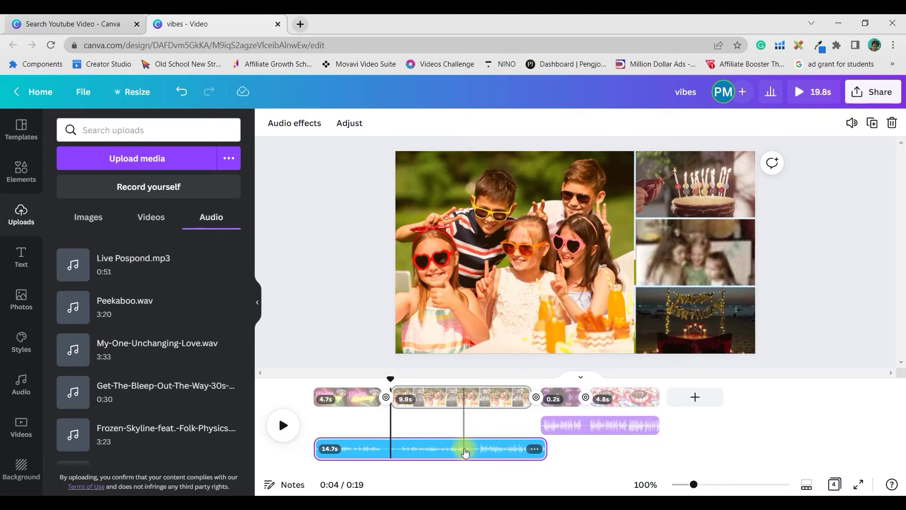
Set a 0.7-second fade-in on the Peekaboo track and a 0.4-second fade-out on the Live Pospond track
left_click(465, 452)
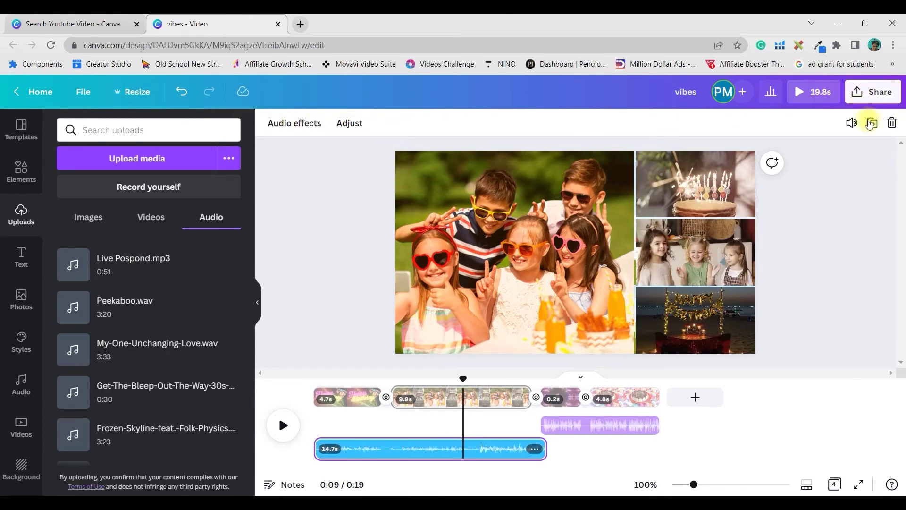
left_click(293, 126)
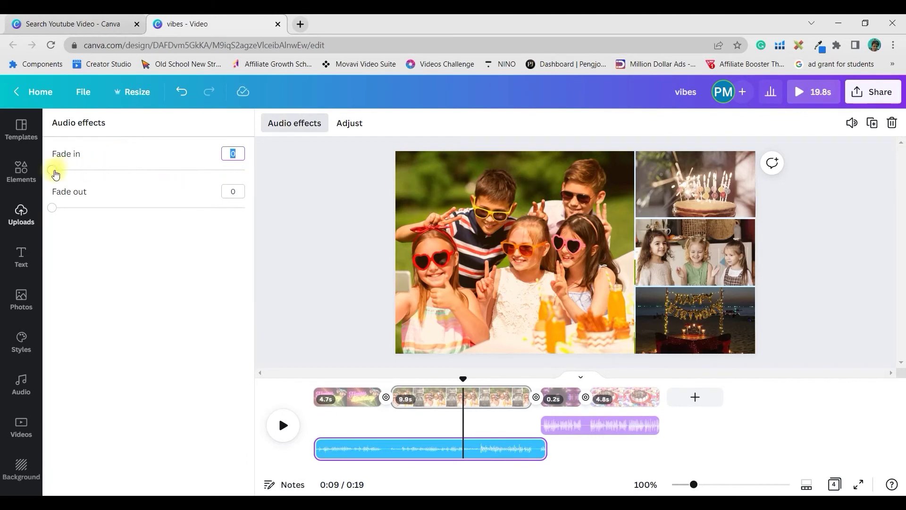
left_click_drag(55, 174, 60, 174)
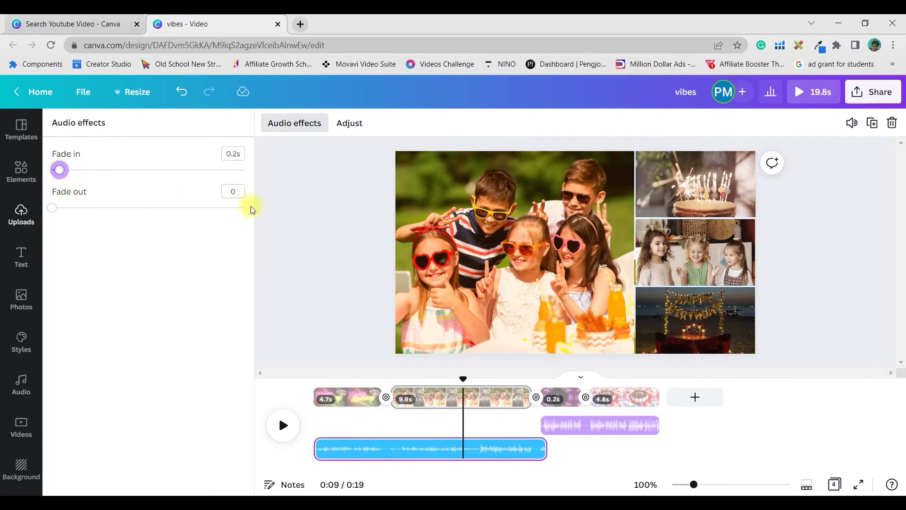
mouse_move(52, 207)
left_mouse_down()
mouse_move(67, 206)
mouse_move(44, 211)
left_mouse_up()
left_click_drag(59, 170, 76, 174)
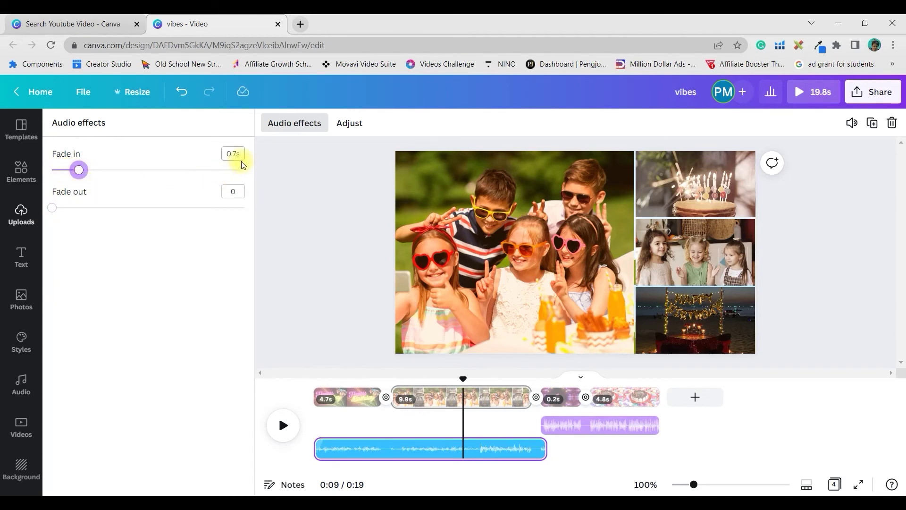
left_click(607, 427)
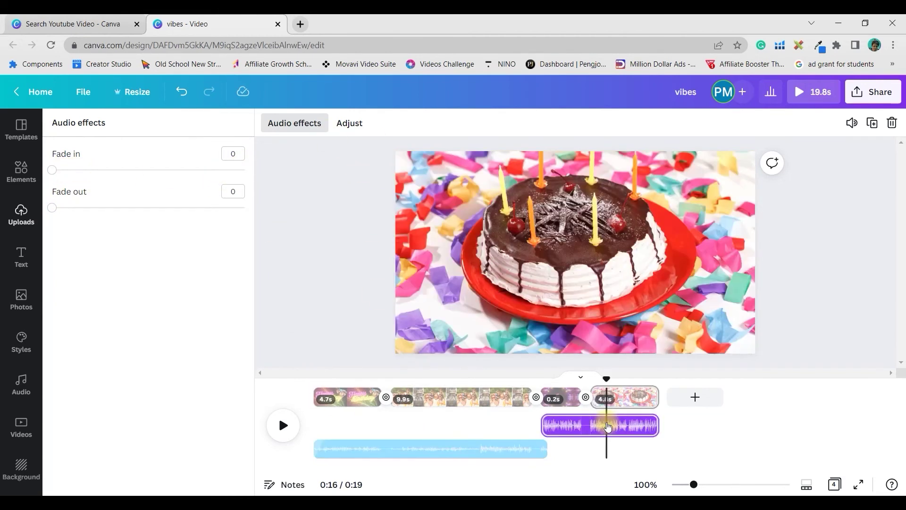
left_click_drag(52, 207, 82, 207)
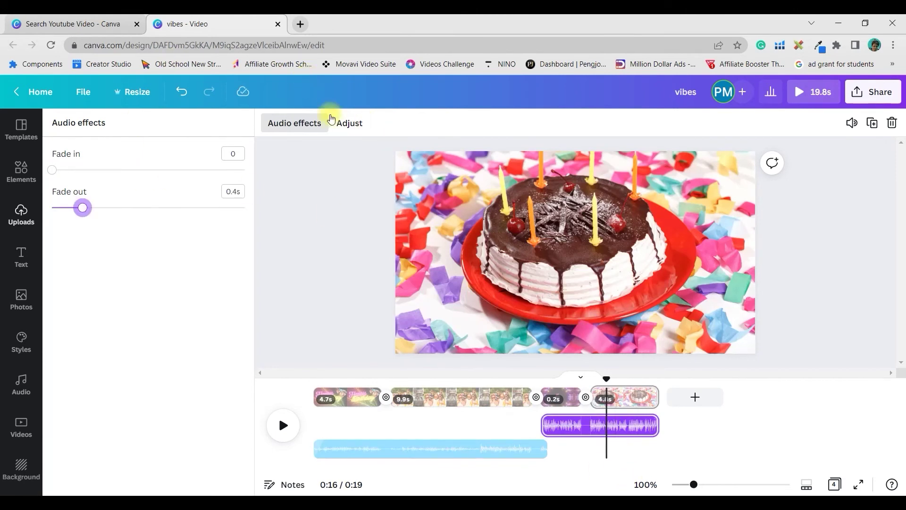
Adjust which section of the Peekaboo recording plays within its track under the title and collage pages
left_click(349, 124)
left_click(407, 456)
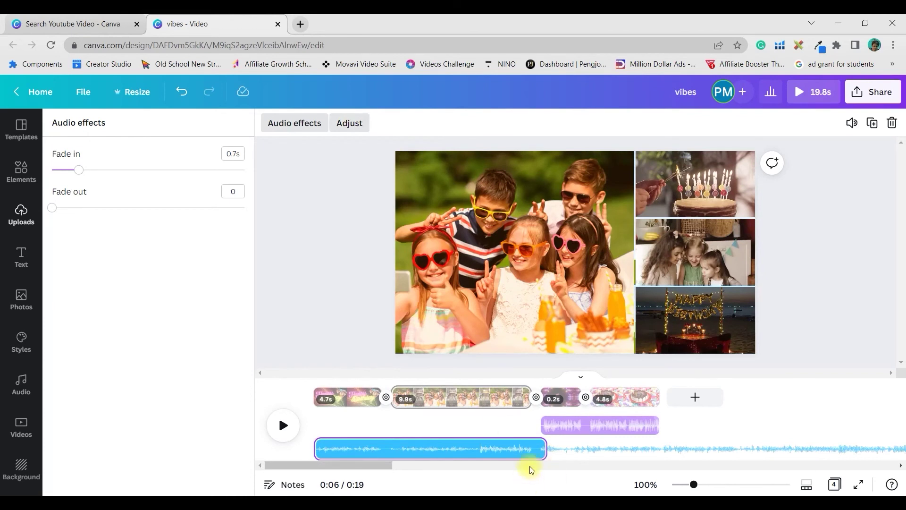
left_click_drag(852, 450, 488, 472)
Adjust which section of the Live Pospond recording plays within its track under the party intro and cake pages
left_click(577, 425)
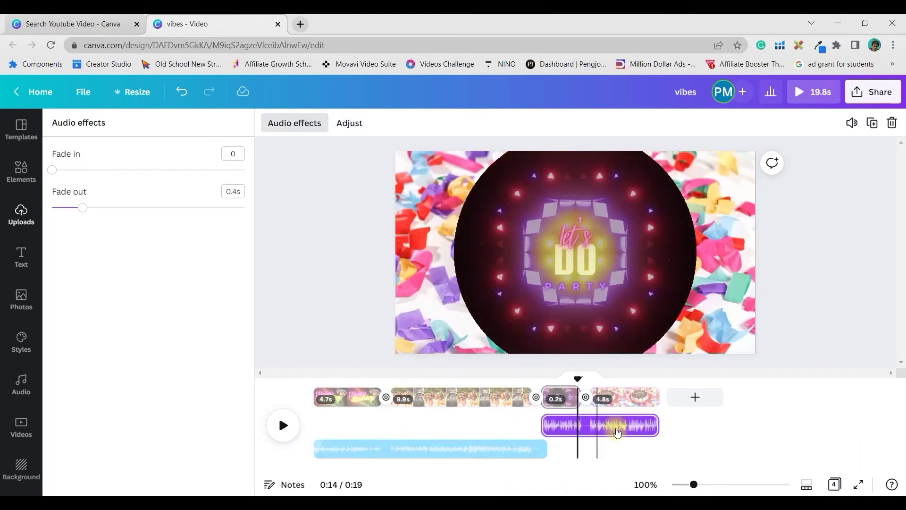
left_click(351, 123)
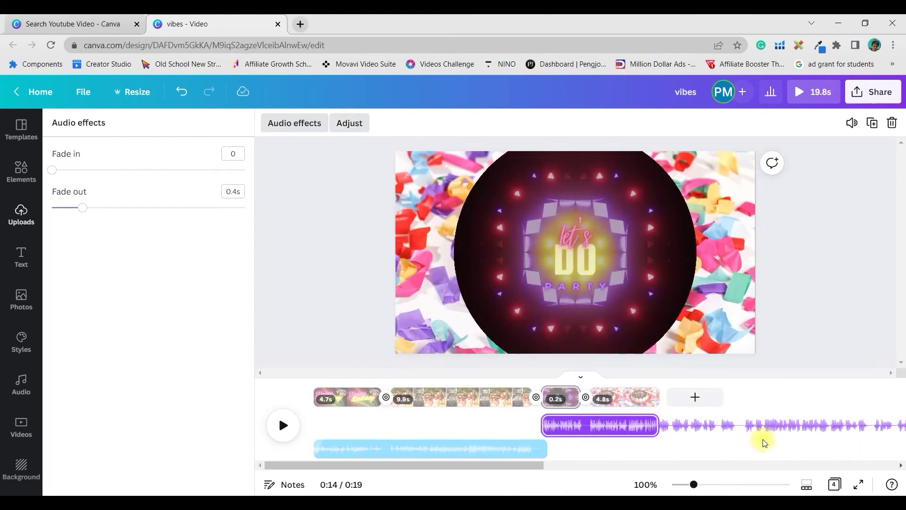
left_click_drag(776, 424, 646, 424)
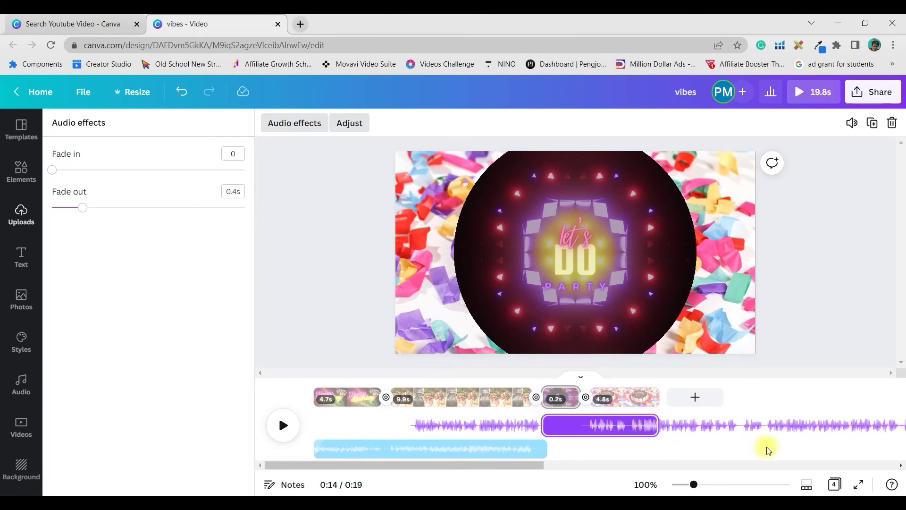
left_click_drag(714, 430, 661, 425)
left_click(662, 375)
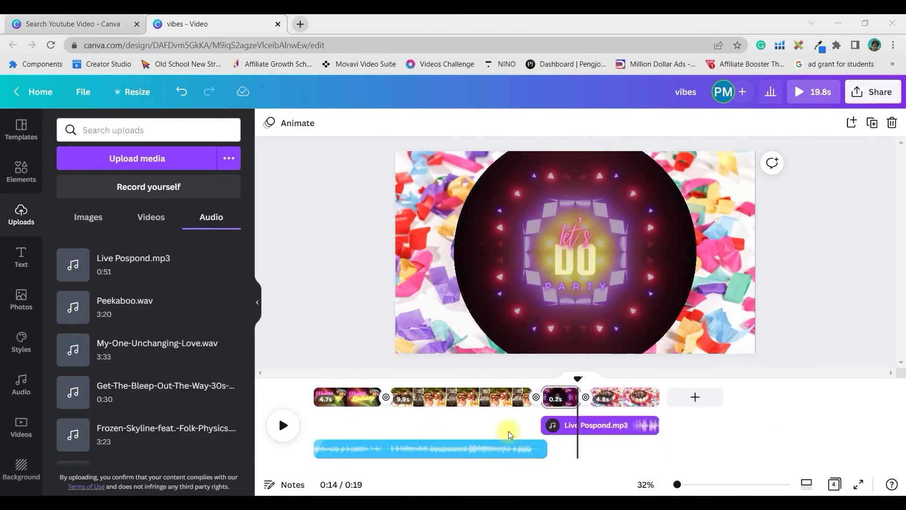
Set the Peekaboo track's volume to 100
left_click(506, 446)
left_click(853, 125)
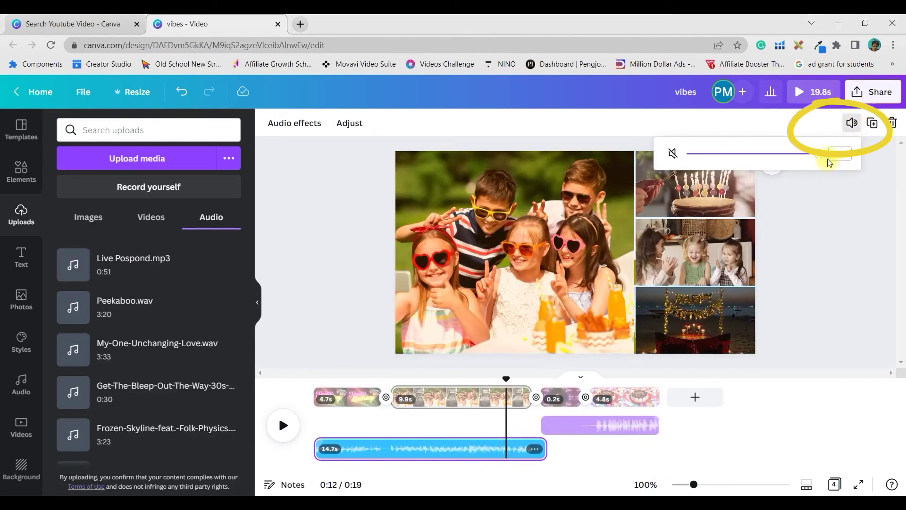
mouse_move(809, 162)
left_mouse_down()
mouse_move(744, 158)
mouse_move(819, 158)
left_mouse_up()
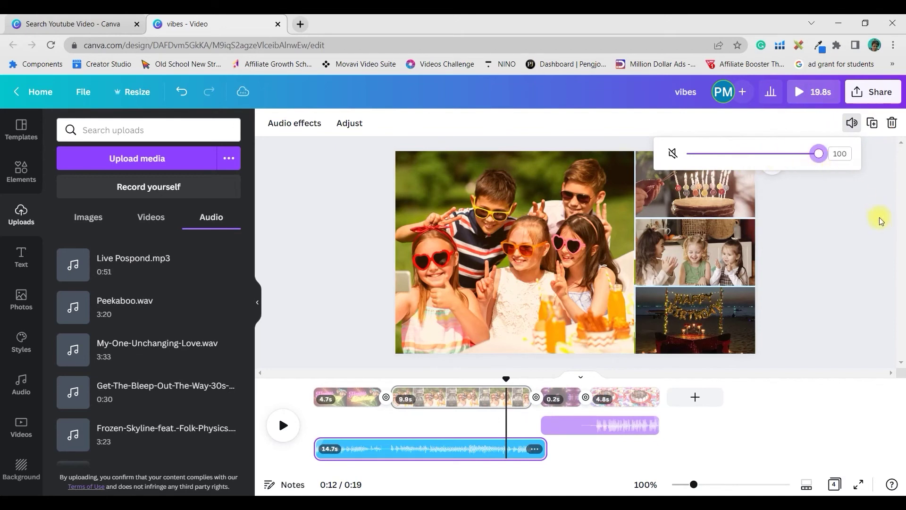
left_click(886, 159)
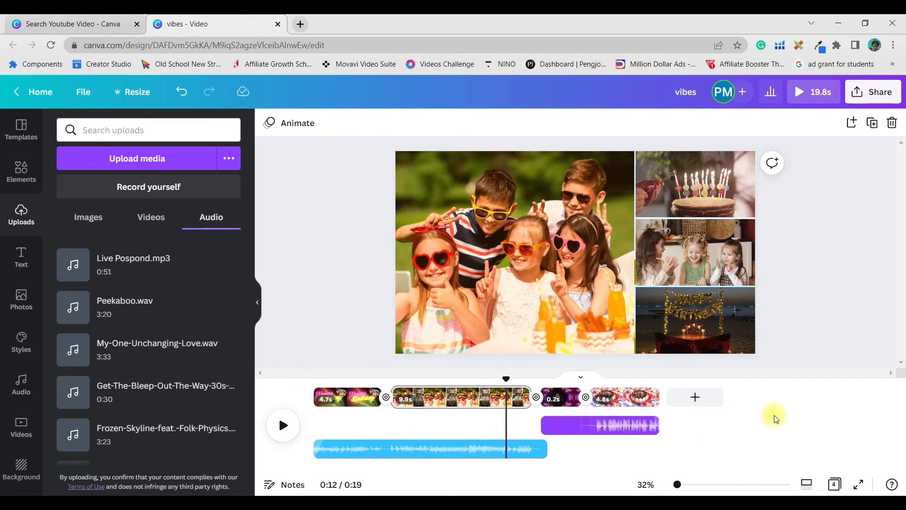
Duplicate the Peekaboo track and trim the copy to span only the party intro and cake pages
left_click(563, 437)
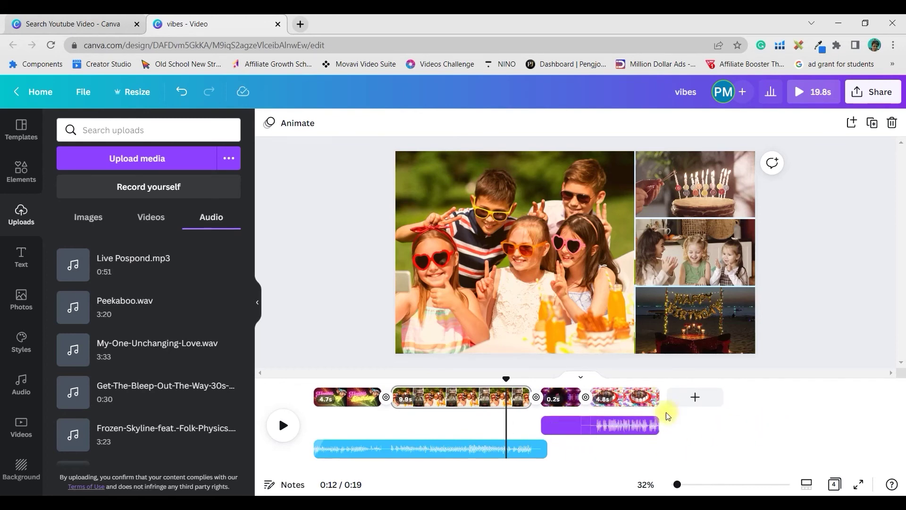
left_click(872, 123)
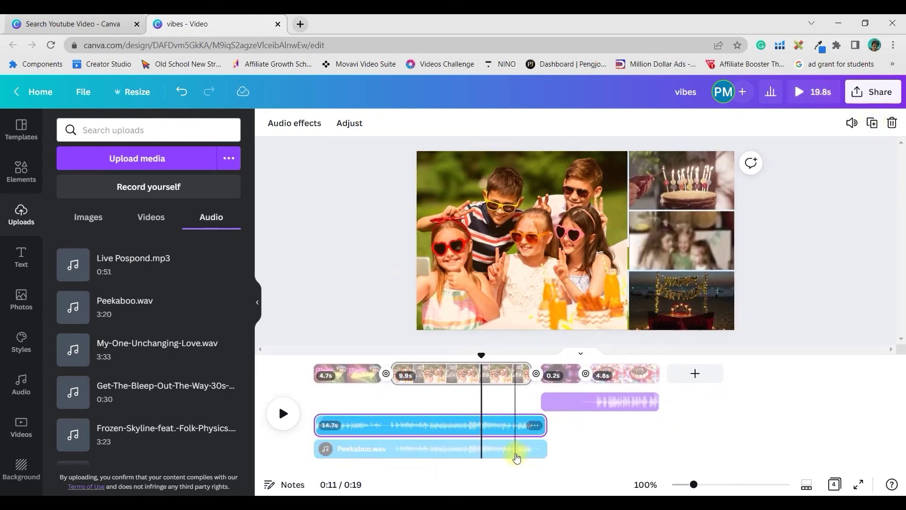
left_click_drag(505, 449, 663, 451)
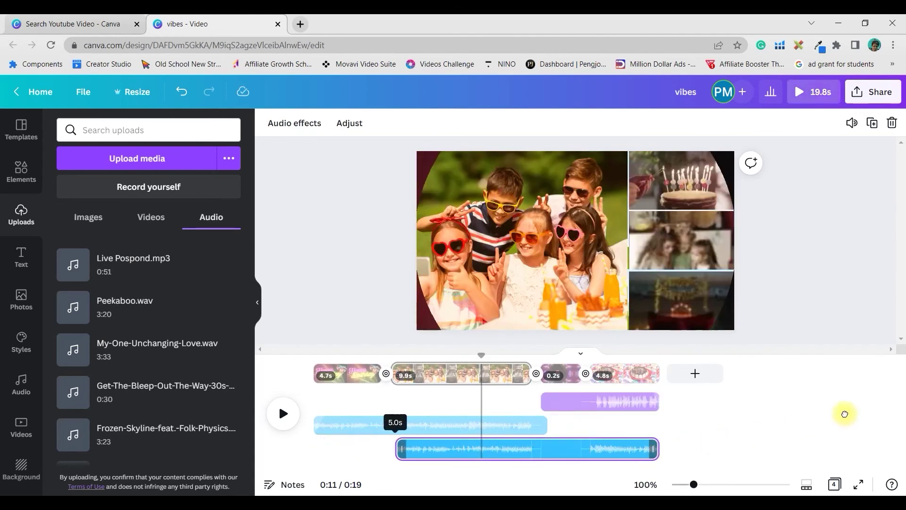
left_click_drag(413, 451, 542, 450)
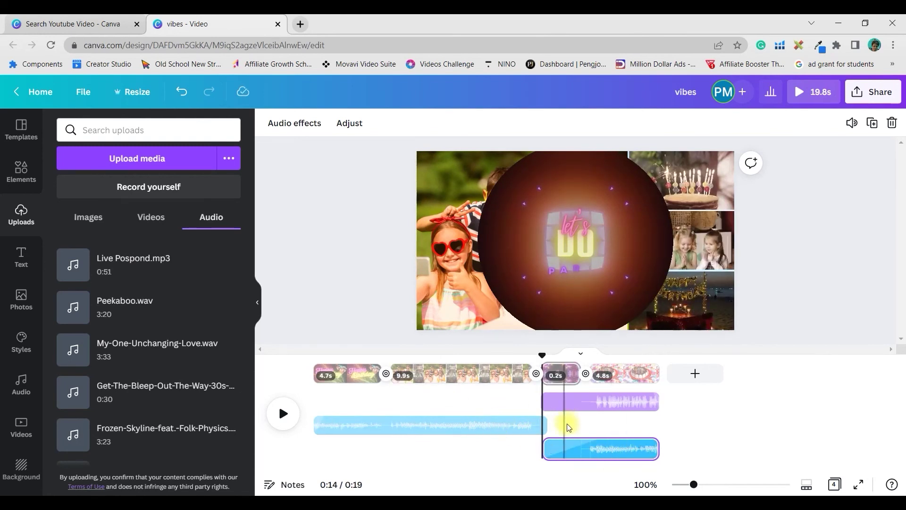
Delete the duplicated Peekaboo track from beneath the party intro and cake pages
left_click(427, 426)
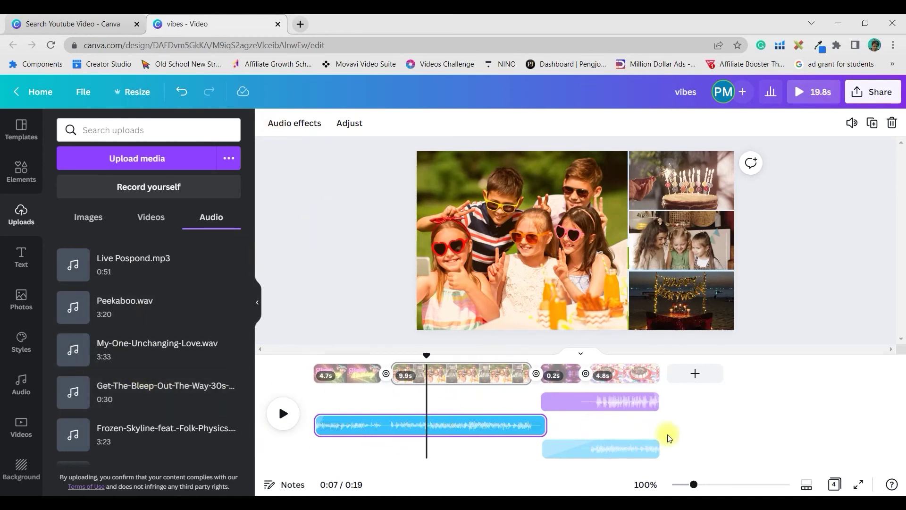
left_click_drag(583, 457, 627, 449)
left_click(628, 448)
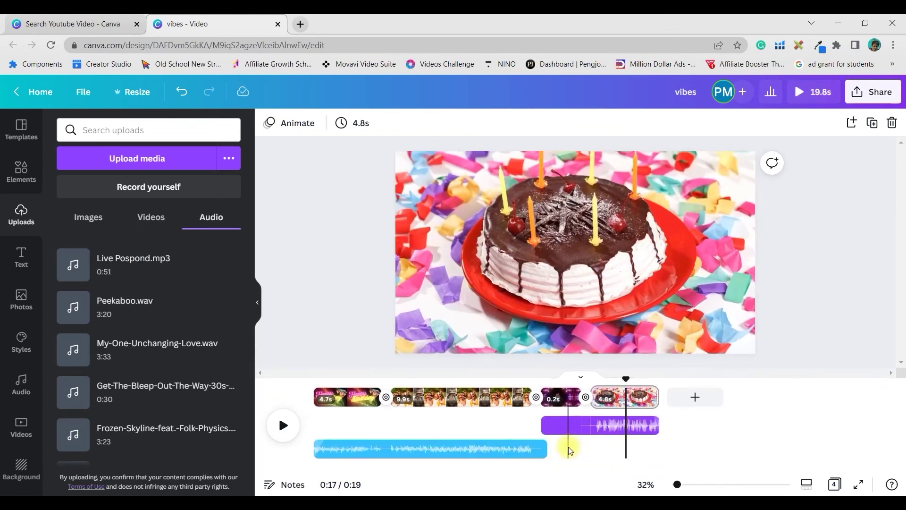
left_click(602, 422)
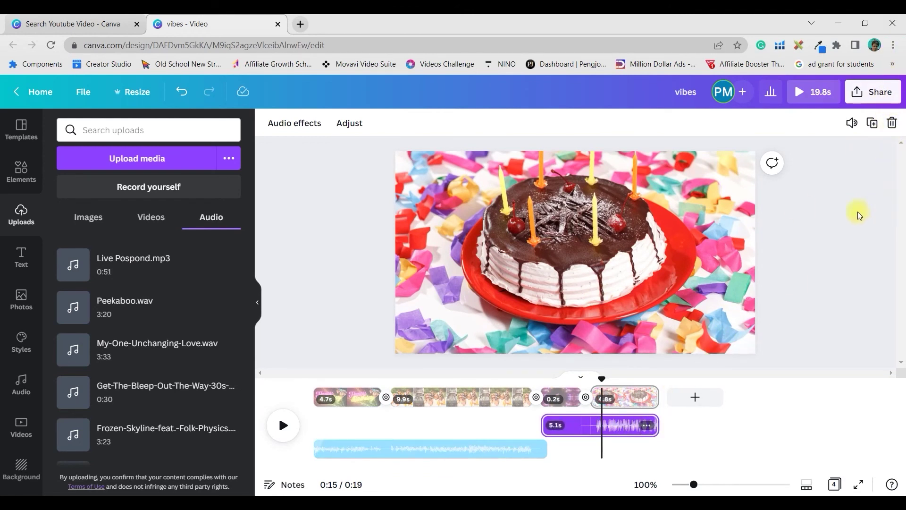
Review the download settings with MP4 Video as the file type and all 4 pages selected
left_click(877, 92)
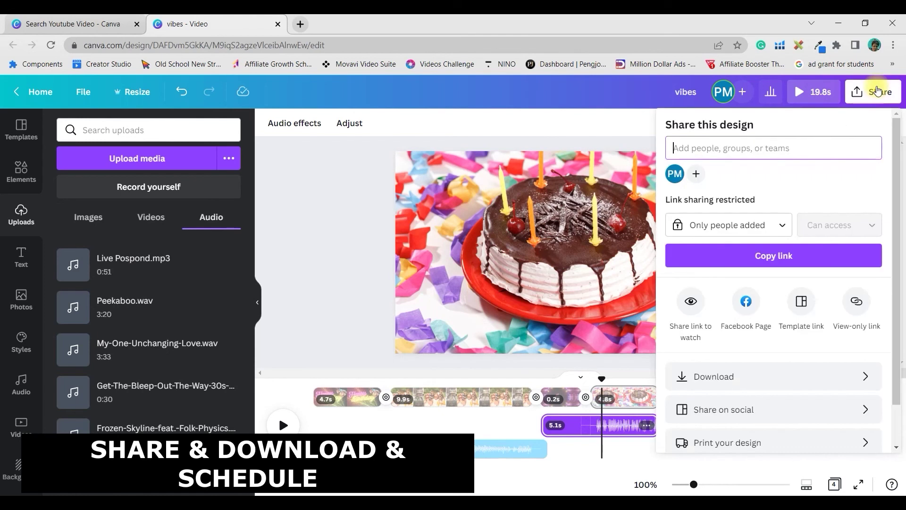
left_click(724, 375)
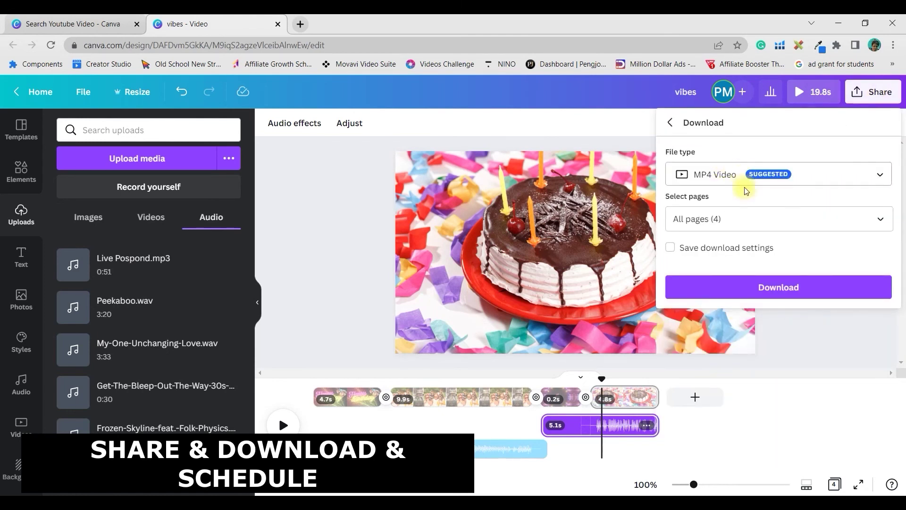
left_click(732, 213)
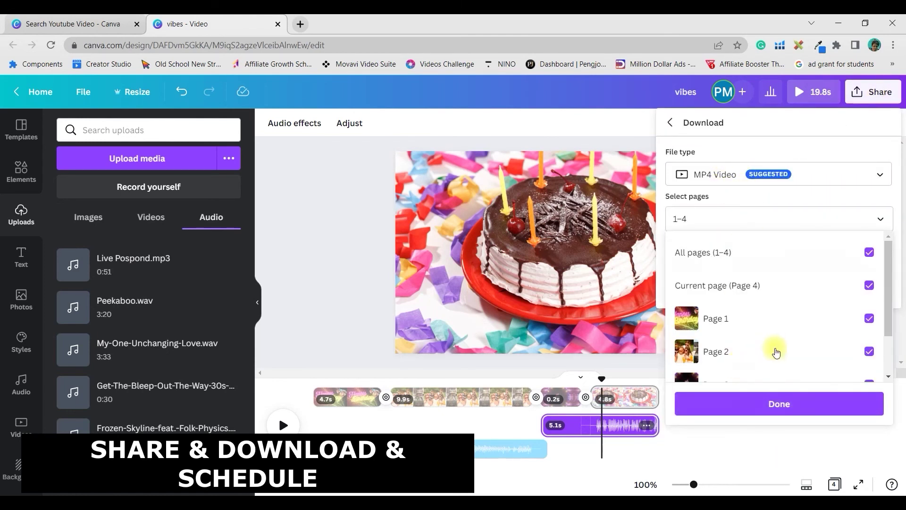
left_click(776, 404)
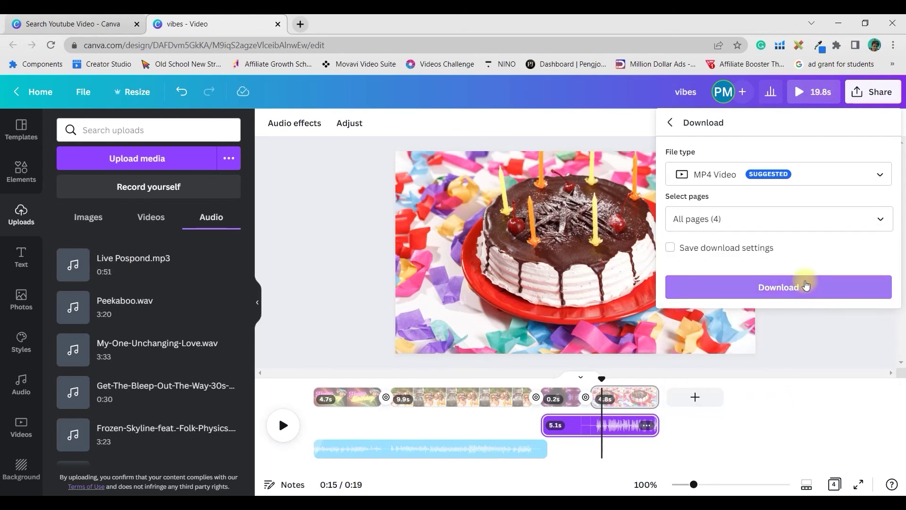
Examine the social sharing destinations and the scheduling calendar for publishing the video
left_click(860, 94)
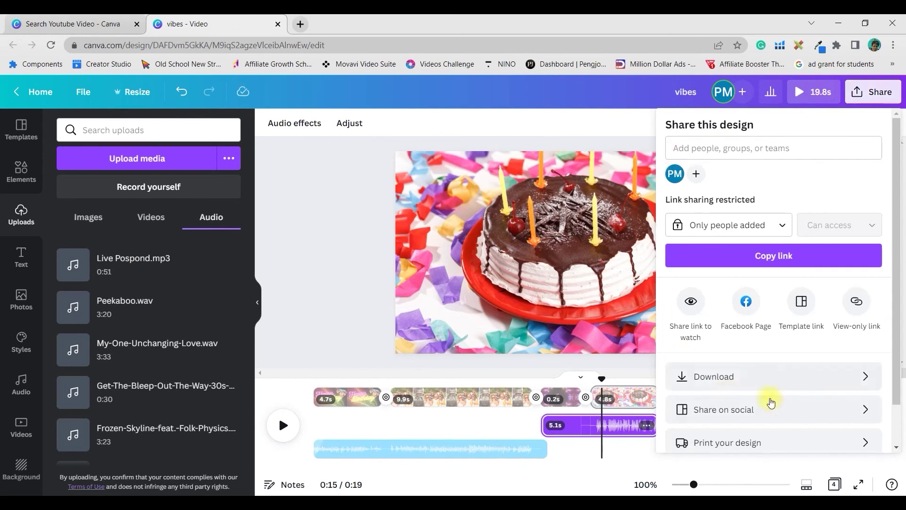
left_click(761, 410)
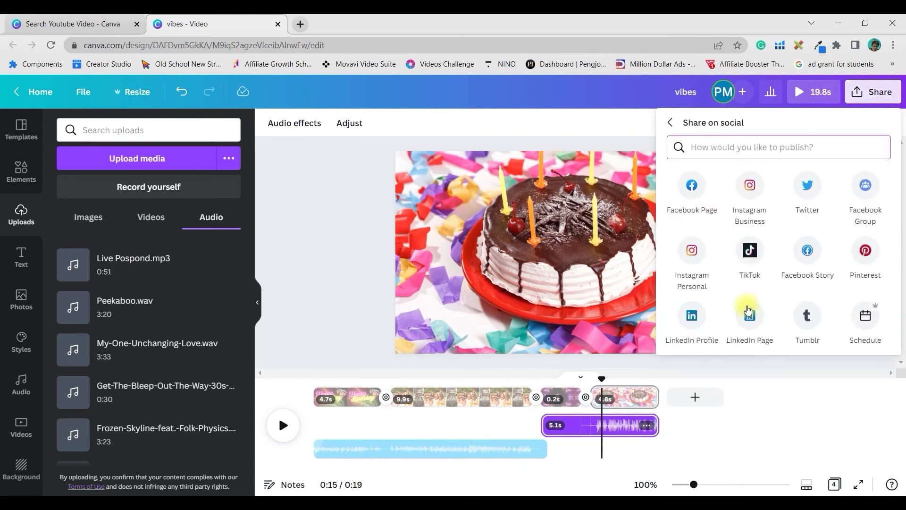
left_click(868, 327)
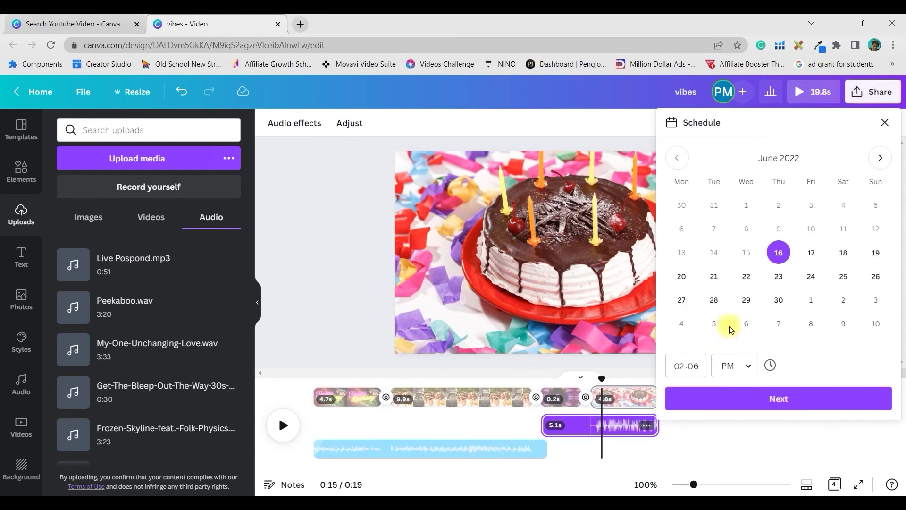
left_click(881, 125)
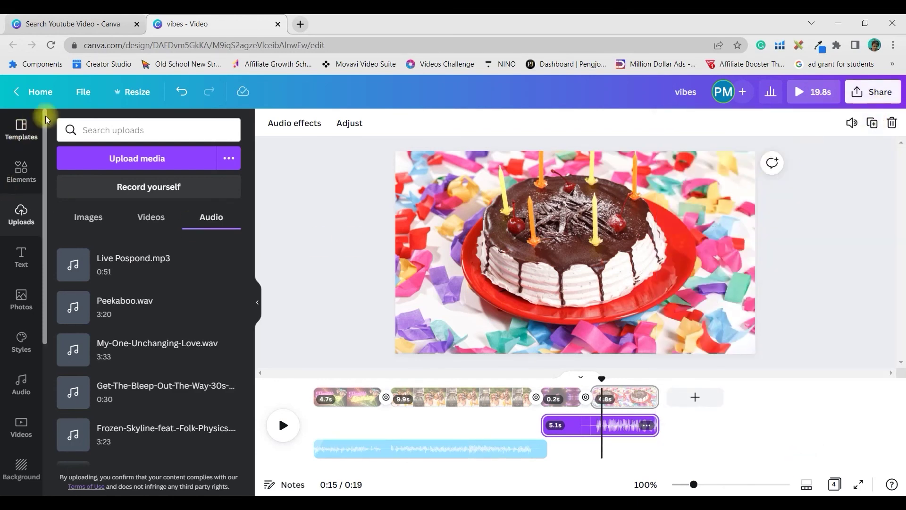
Try the resize options by choosing the Facebook Post, Instagram Post and Whatsapp Status formats, and leave them unapplied
left_click(135, 96)
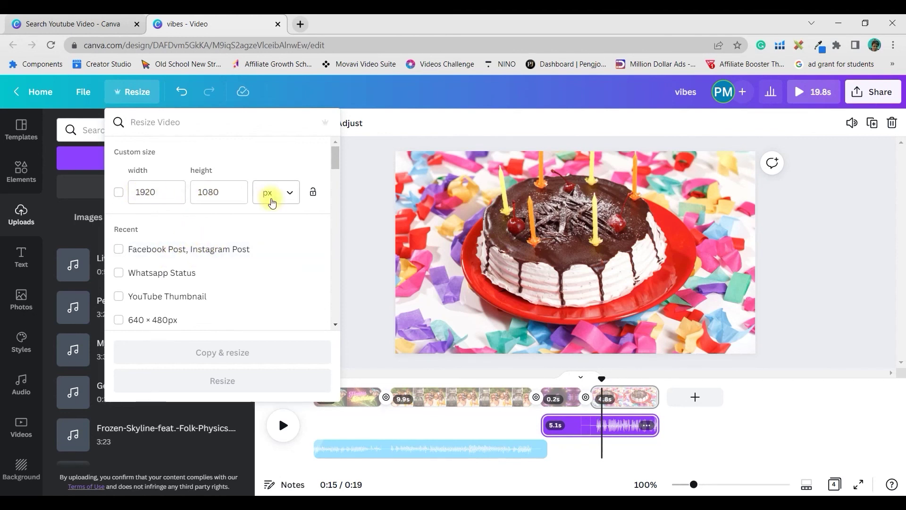
left_click(292, 195)
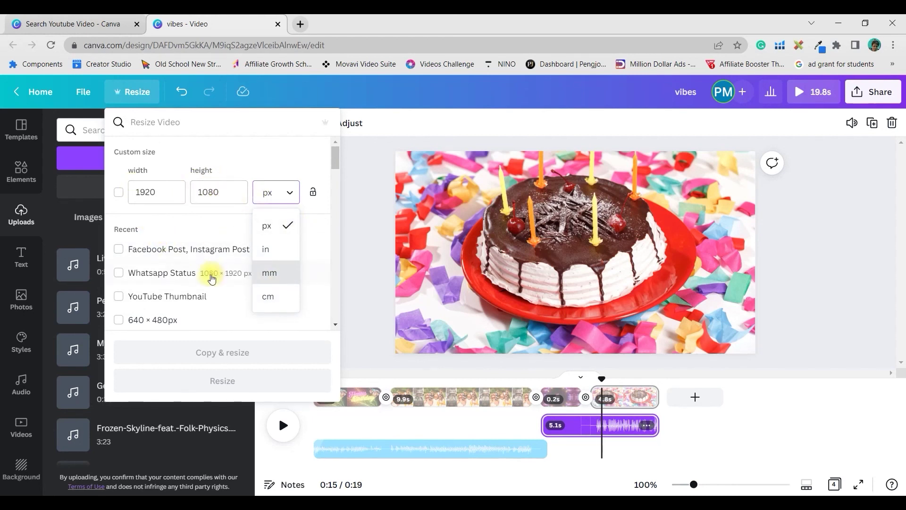
left_click(179, 248)
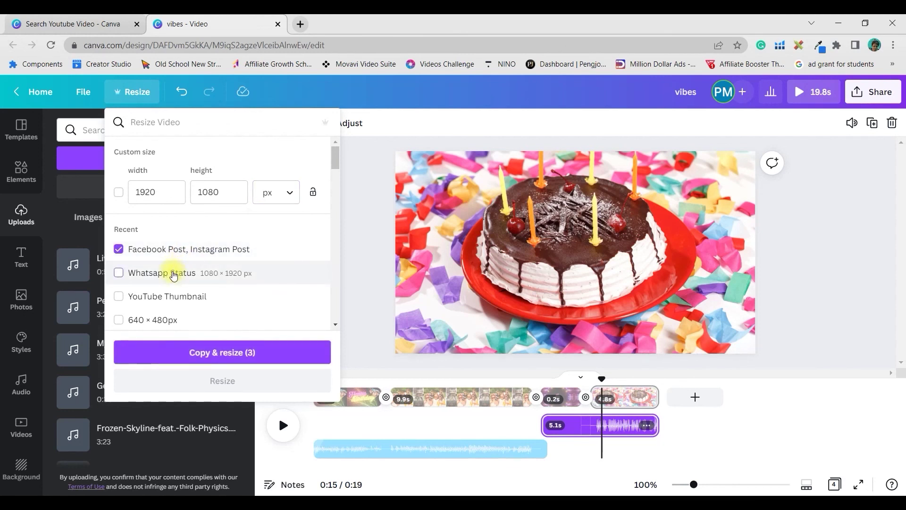
left_click(146, 272)
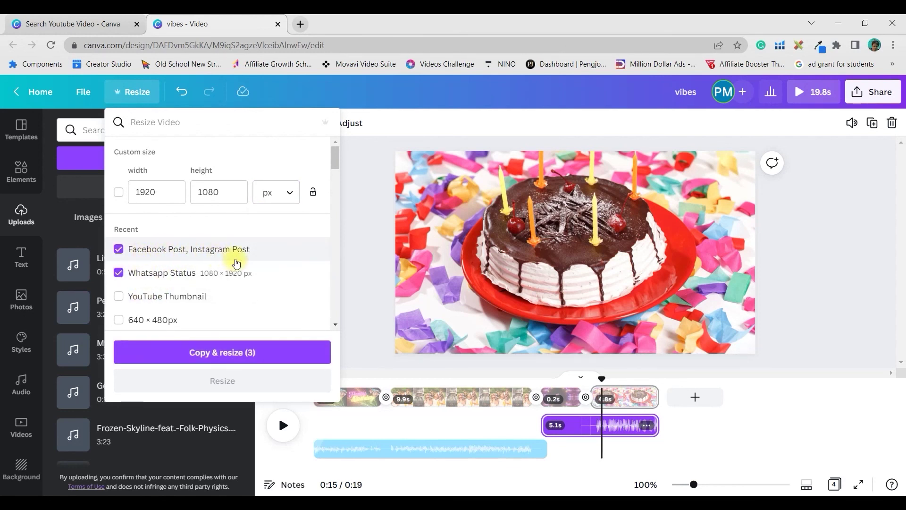
left_click(822, 221)
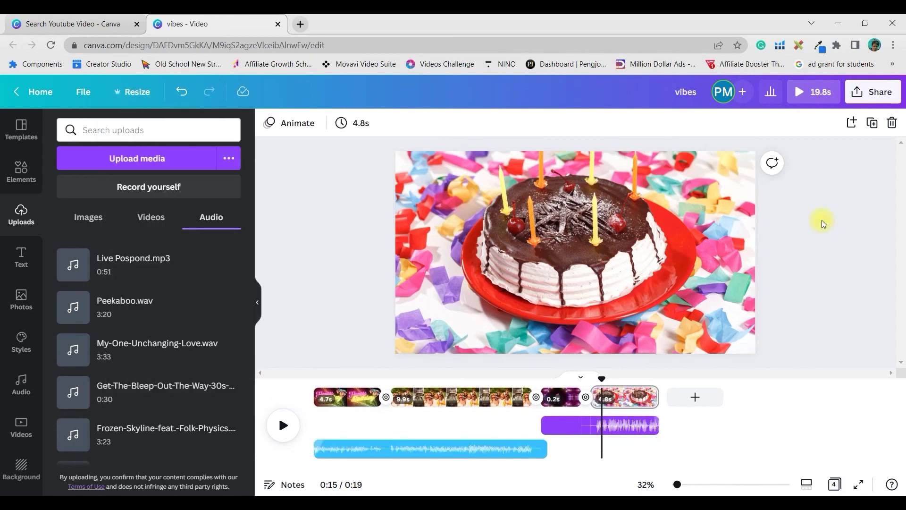